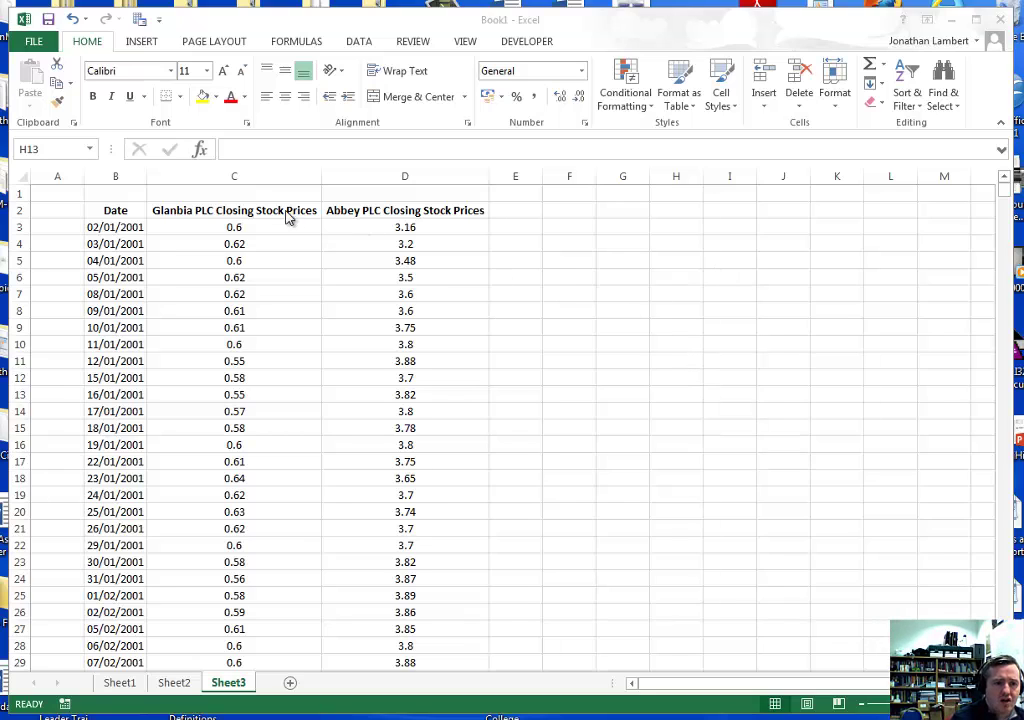
# Examine the Glanbia and Abbey closing stock price columns from the first date to the last on Sheet3.
pyautogui.click(250, 212)
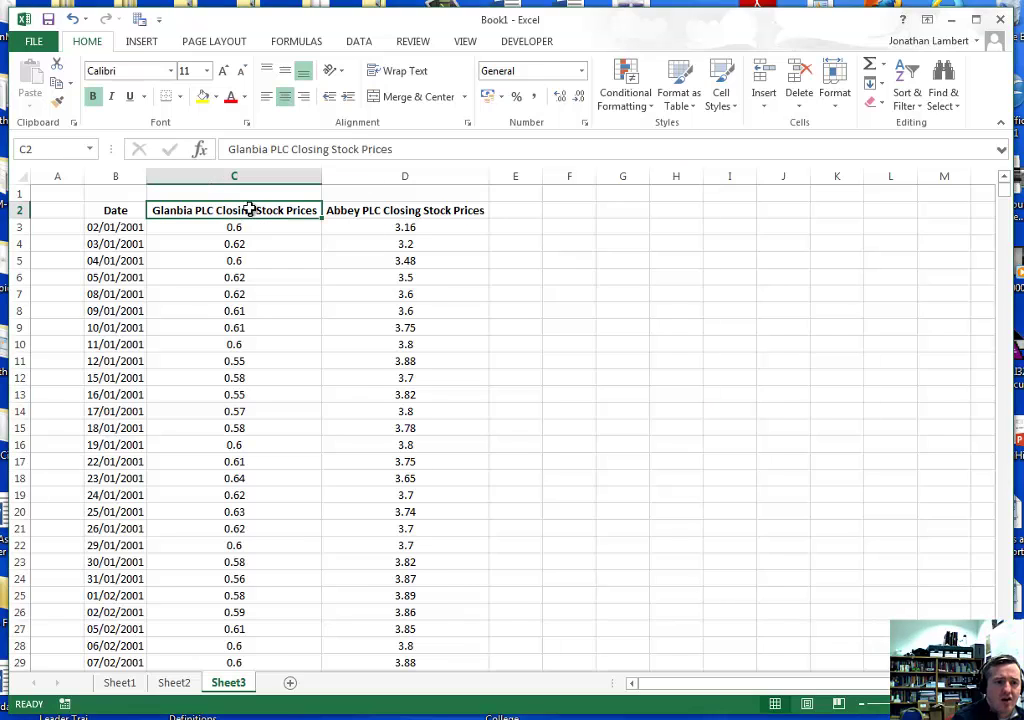
pyautogui.click(128, 230)
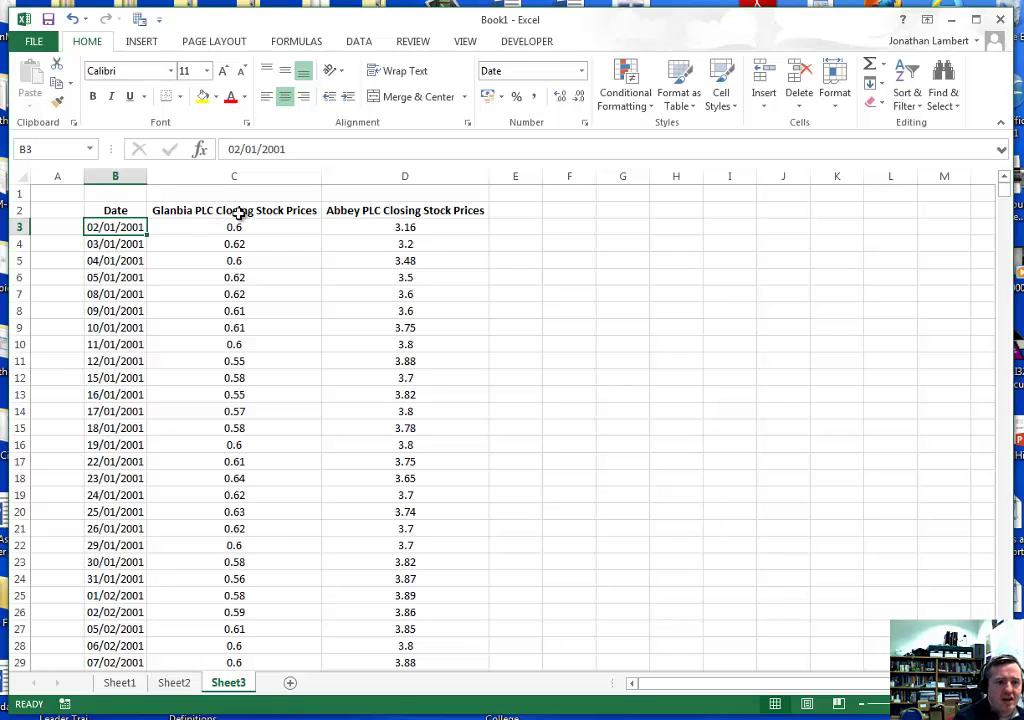
pyautogui.click(414, 210)
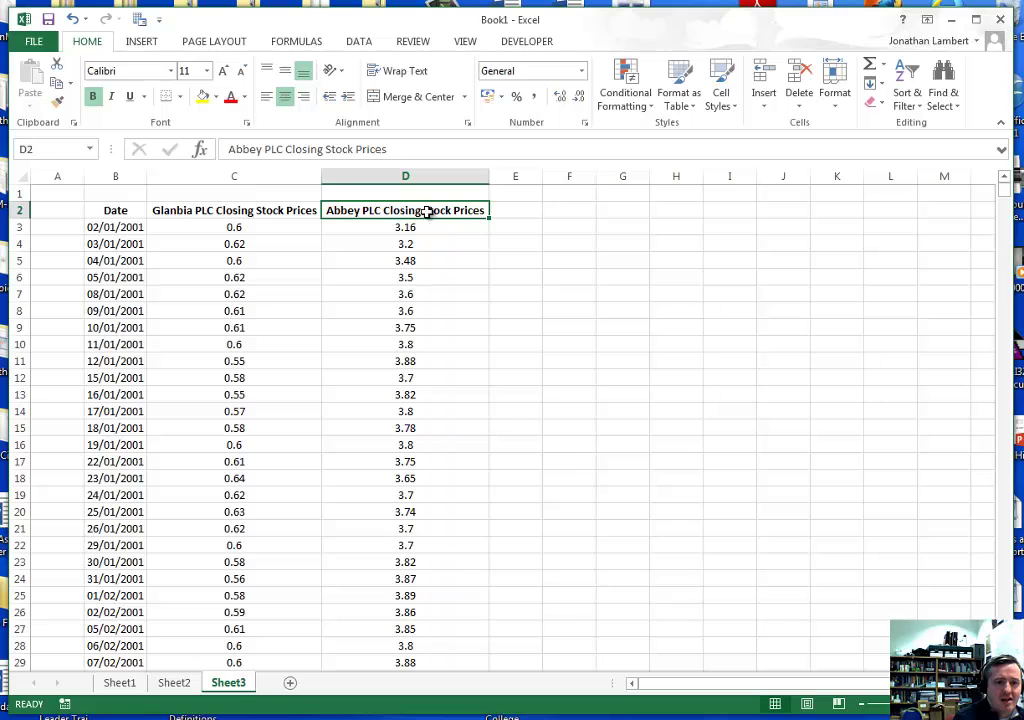
pyautogui.click(128, 227)
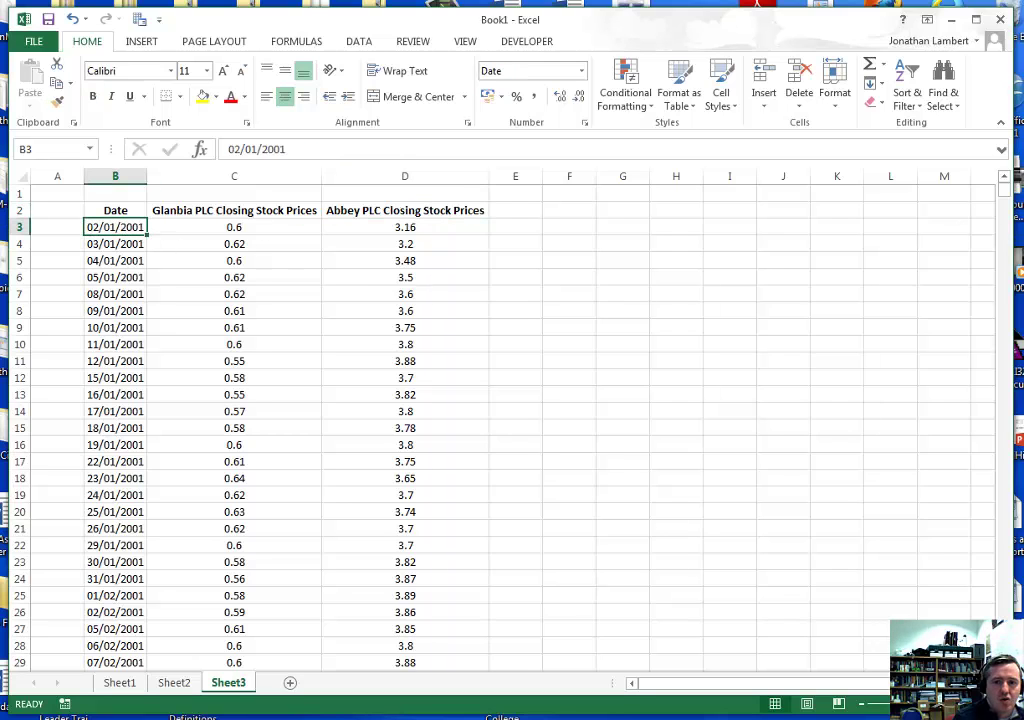
pyautogui.moveTo(1008, 197); pyautogui.dragTo(1004, 606)
pyautogui.scroll(-7, 736, 521)
pyautogui.scroll(4, 736, 521)
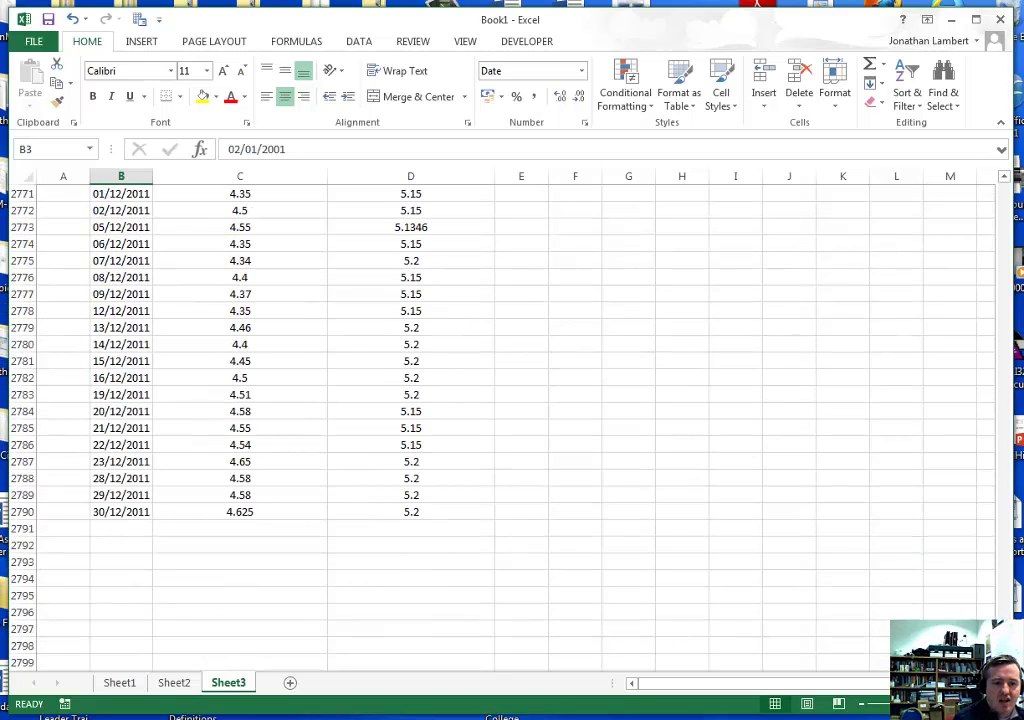
pyautogui.moveTo(1004, 600); pyautogui.dragTo(999, 187)
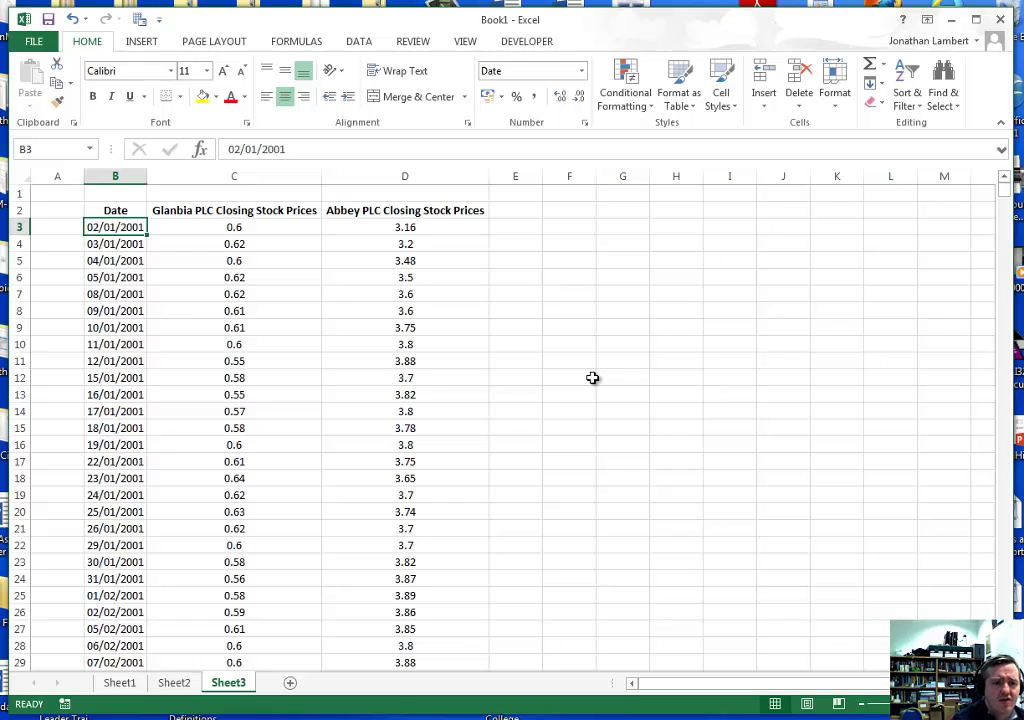
pyautogui.click(237, 214)
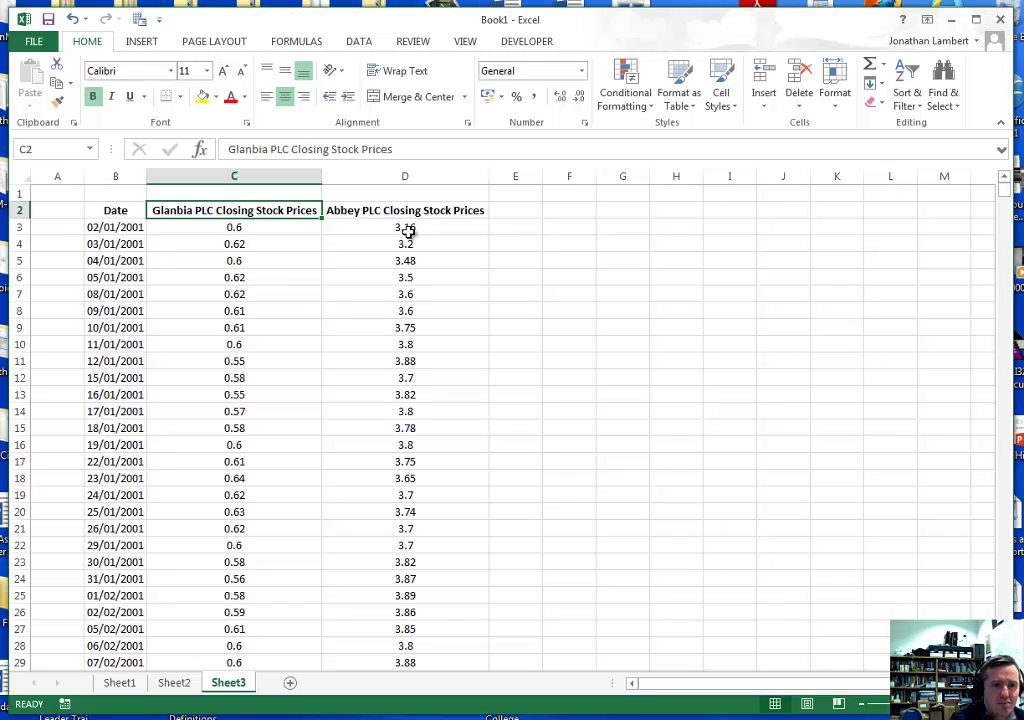
pyautogui.click(238, 229)
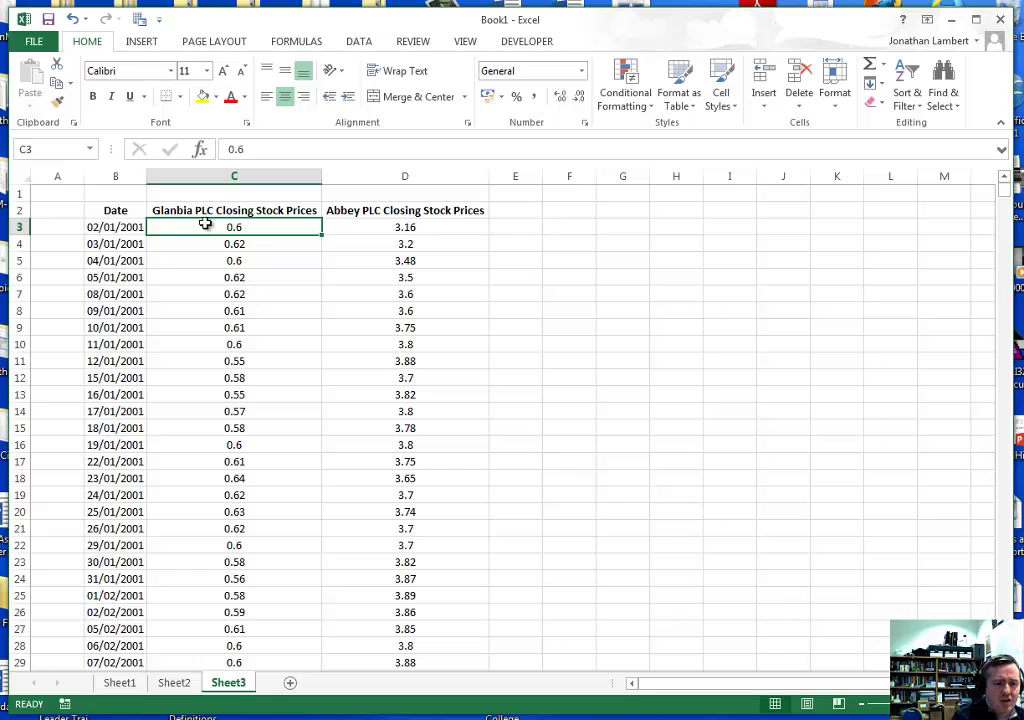
# Add the headers "Glanbia Returns" in E2 and "Abbey Returns" in F2, and widen both columns to fit.
pyautogui.click(523, 212)
pyautogui.write('Glanbia Ret')
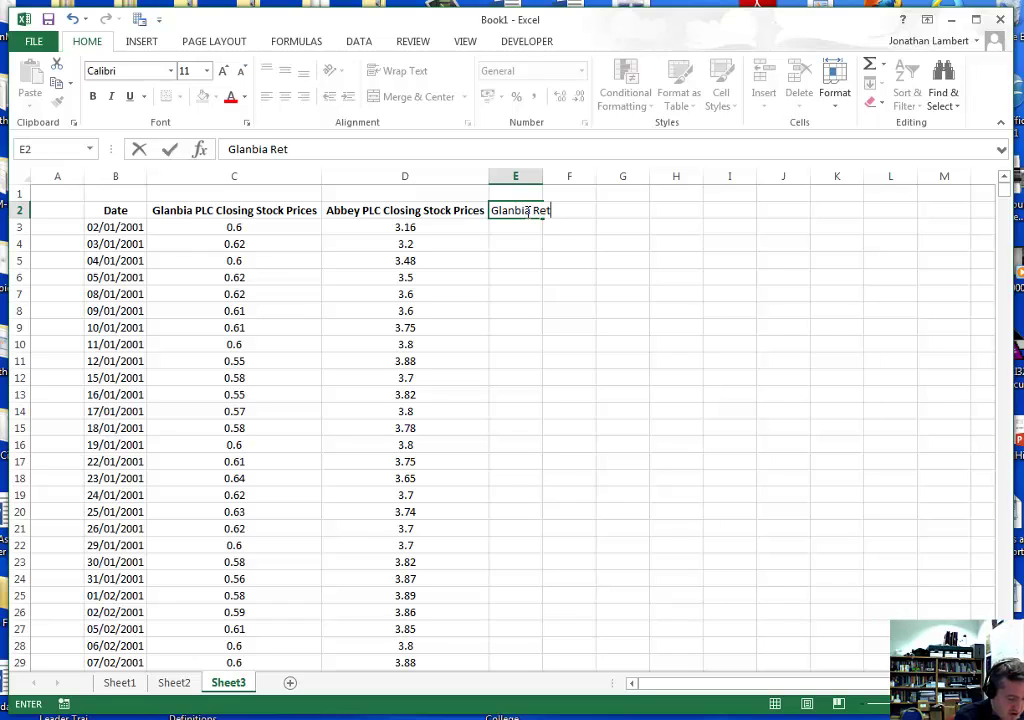
pyautogui.write('urns')
pyautogui.press('Tab')
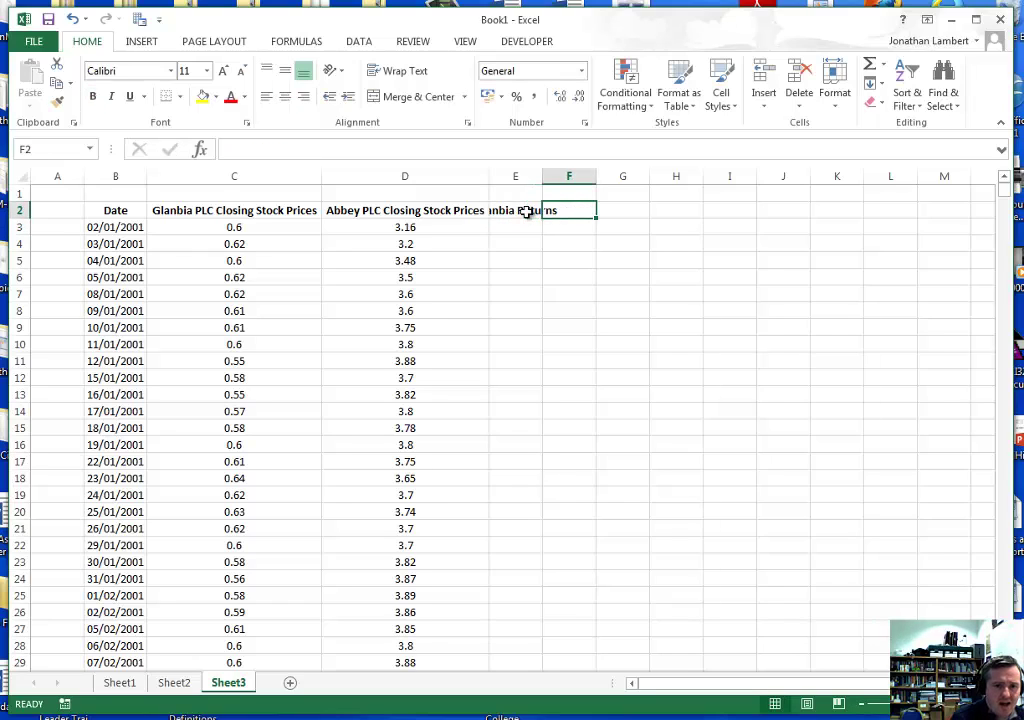
pyautogui.write('Abbey')
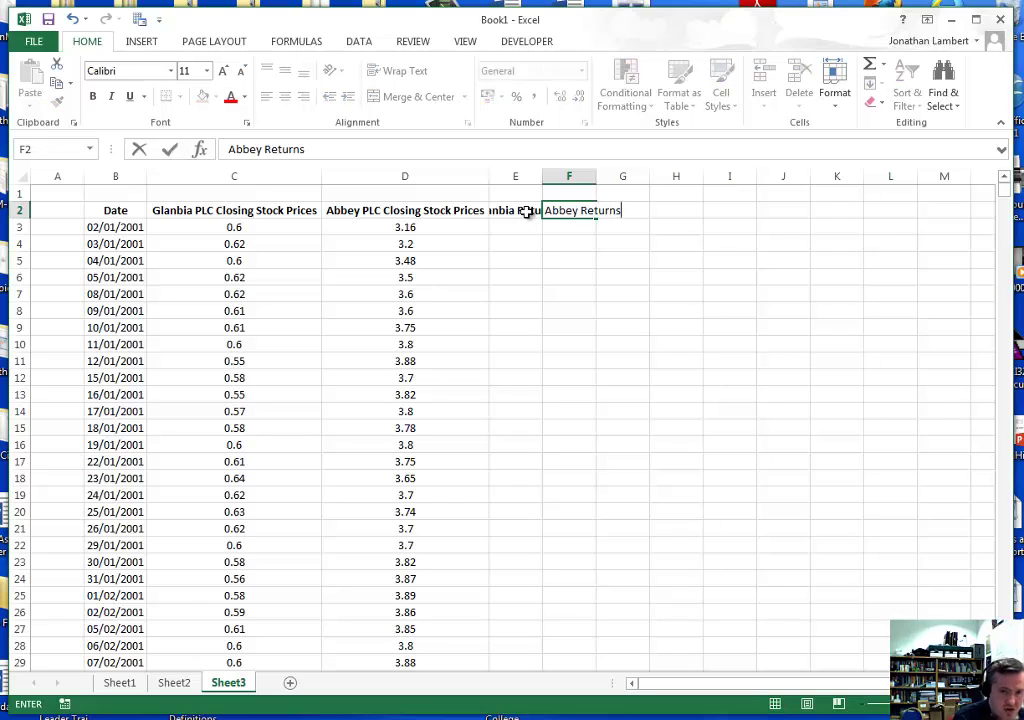
pyautogui.write(' Returns')
pyautogui.press('Return')
pyautogui.moveTo(544, 176); pyautogui.dragTo(577, 176)
pyautogui.doubleClick(631, 176)
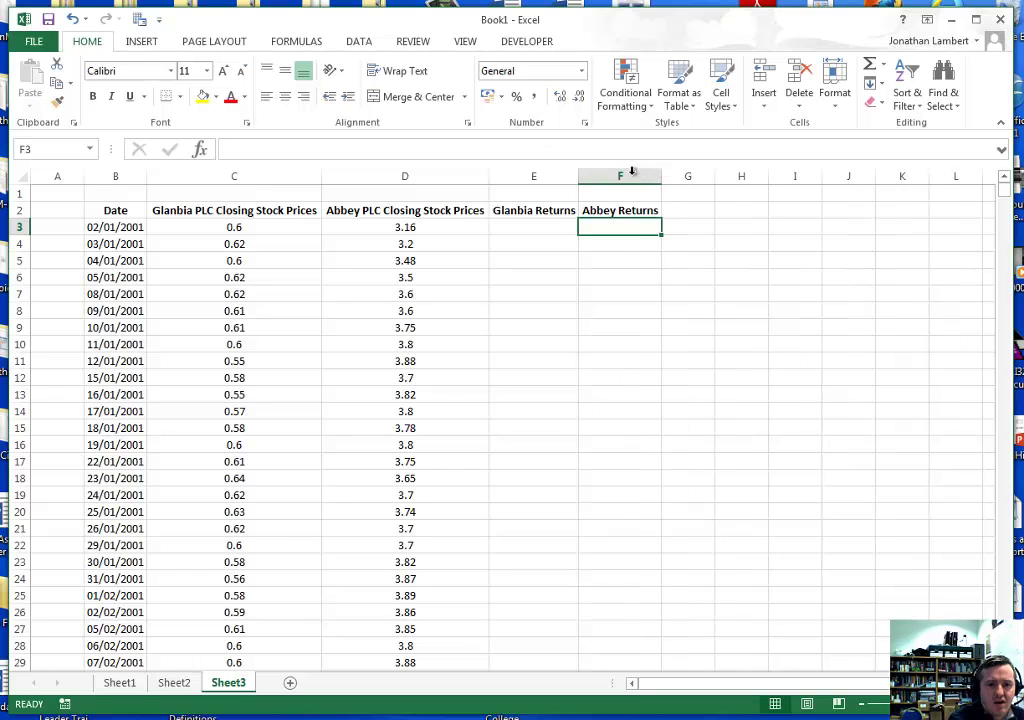
# Calculate the first daily Glanbia return in E4 with the formula =(C4-C3)/C3.
pyautogui.click(542, 243)
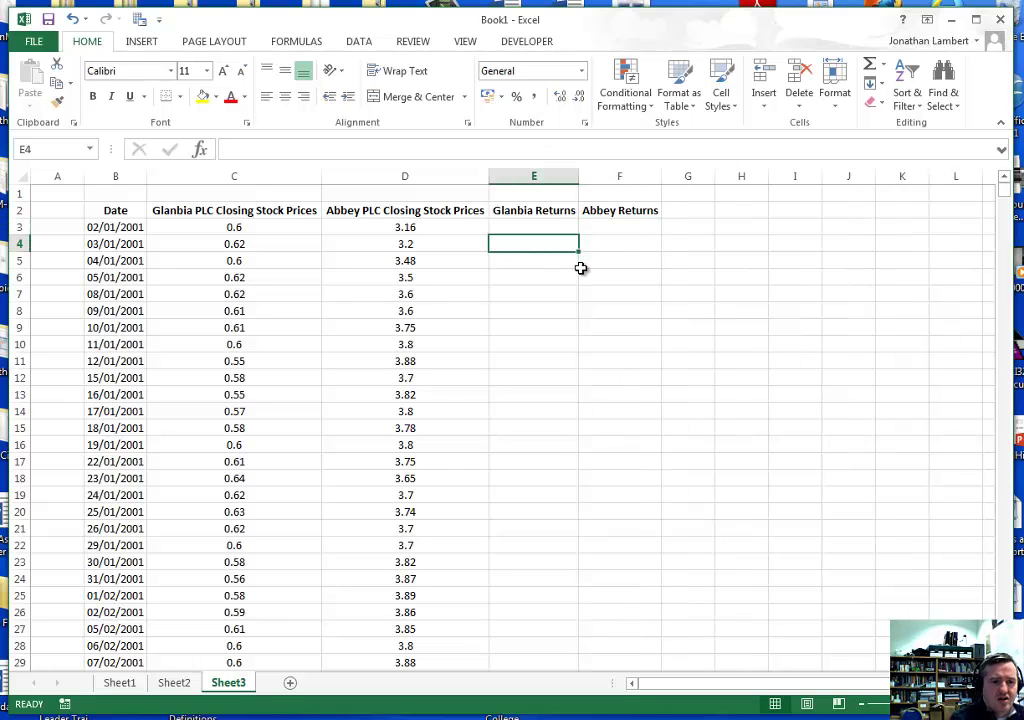
pyautogui.click(247, 244)
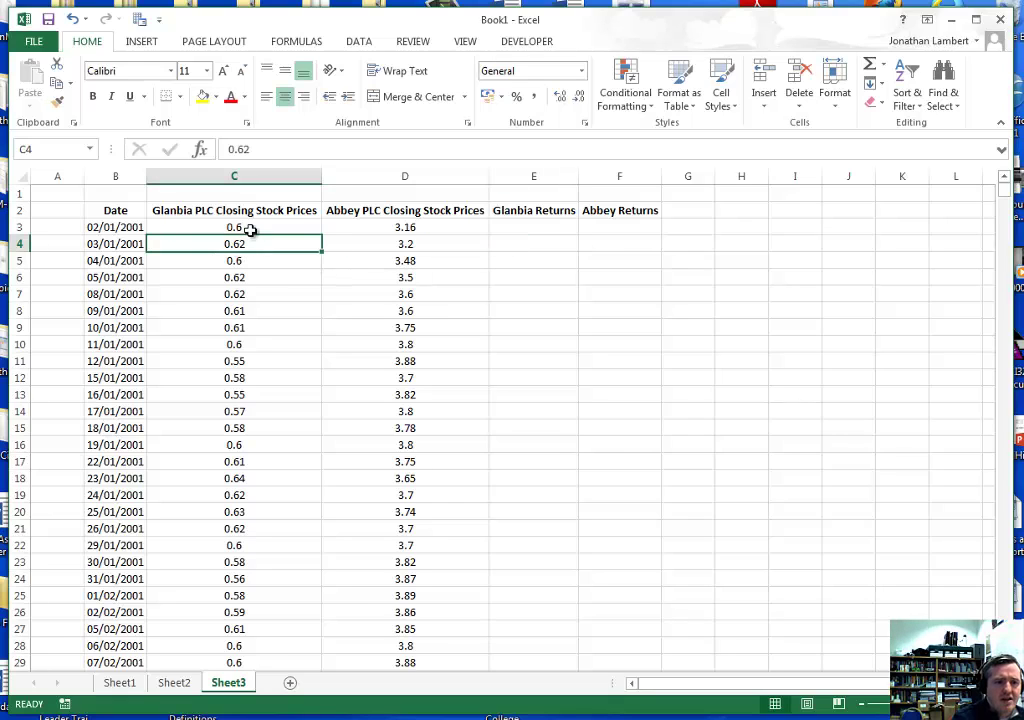
pyautogui.click(250, 226)
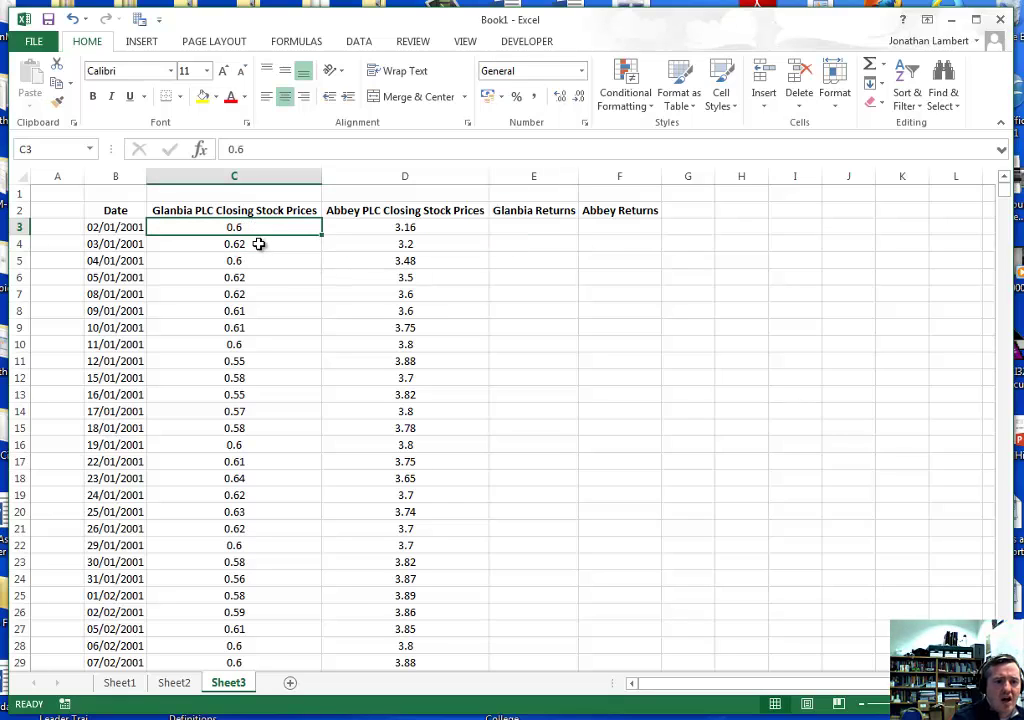
pyautogui.click(516, 245)
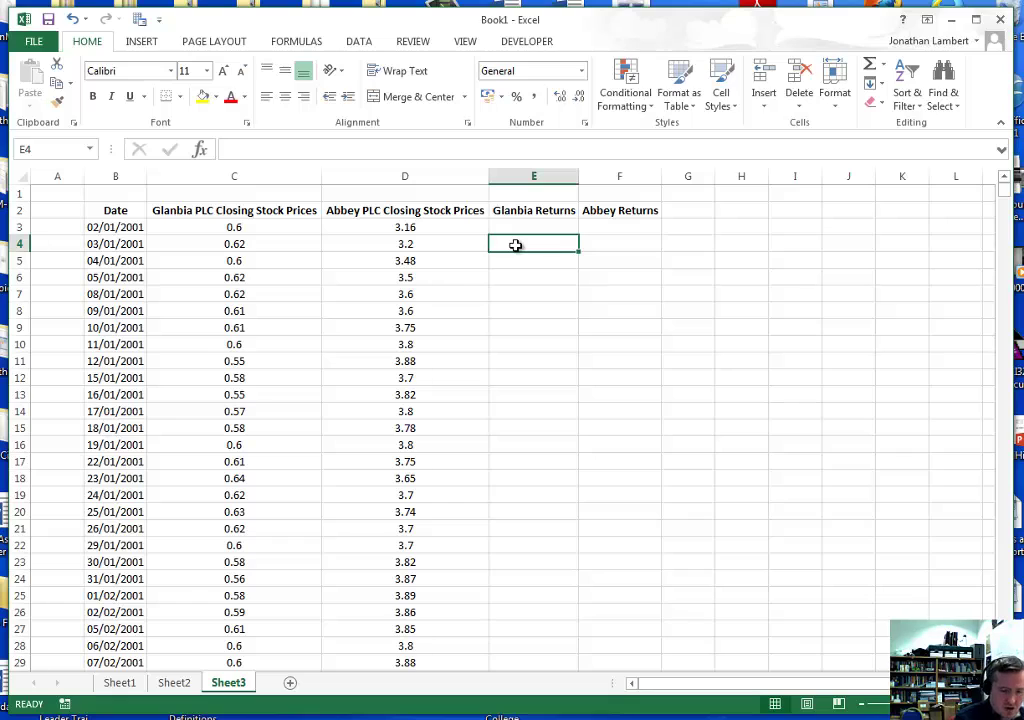
pyautogui.write('=(')
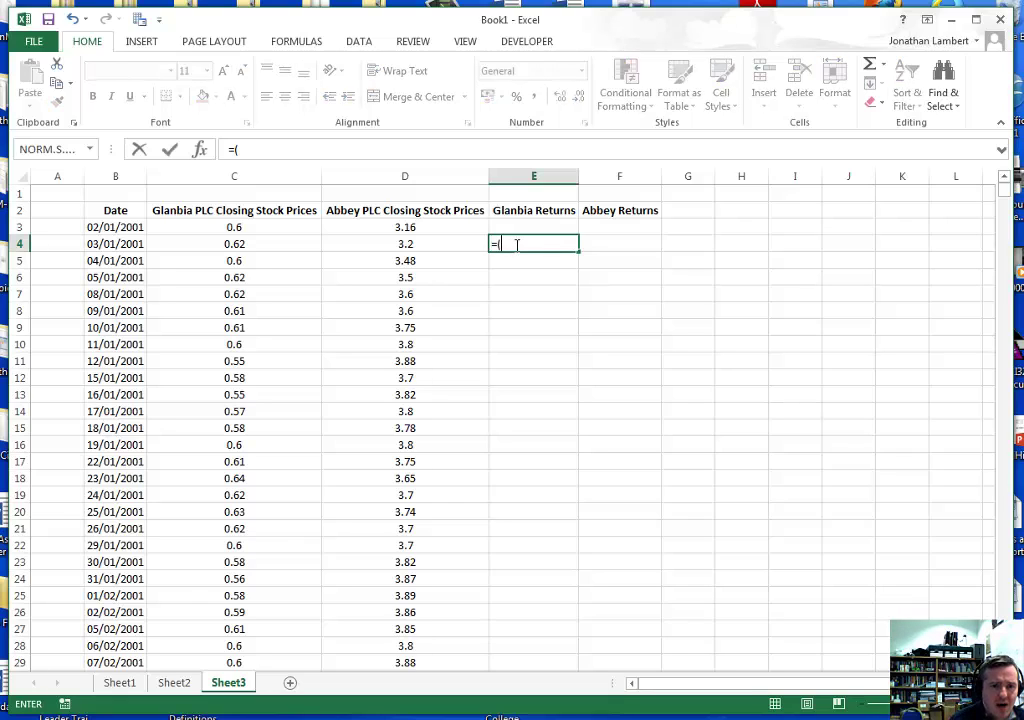
pyautogui.click(249, 243)
pyautogui.write('-')
pyautogui.click(238, 227)
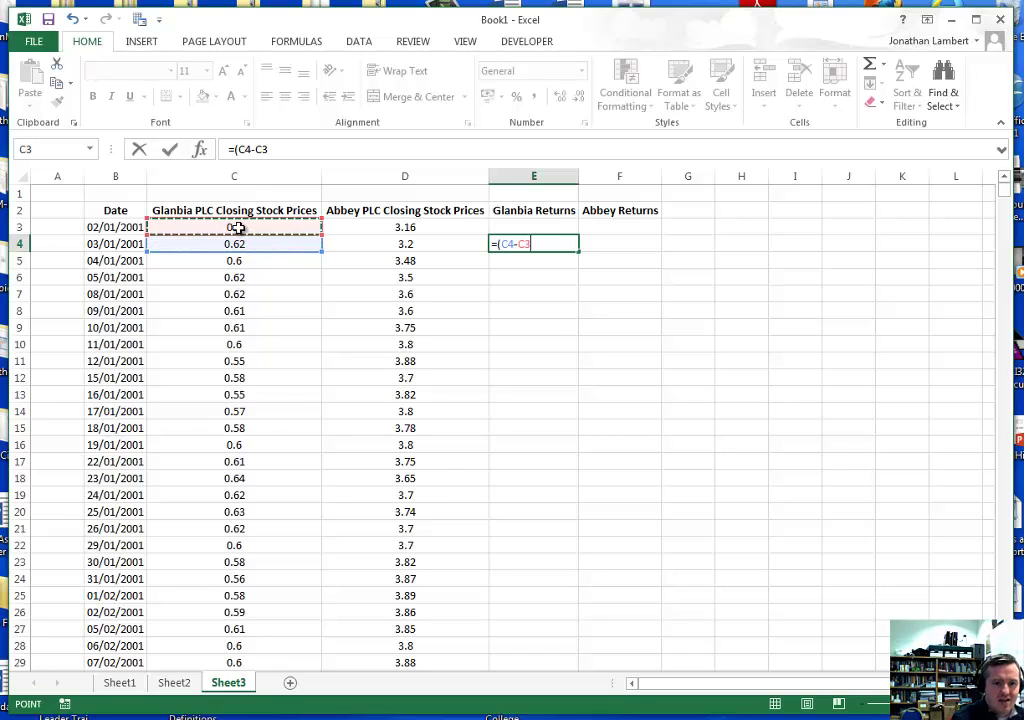
pyautogui.write(')/')
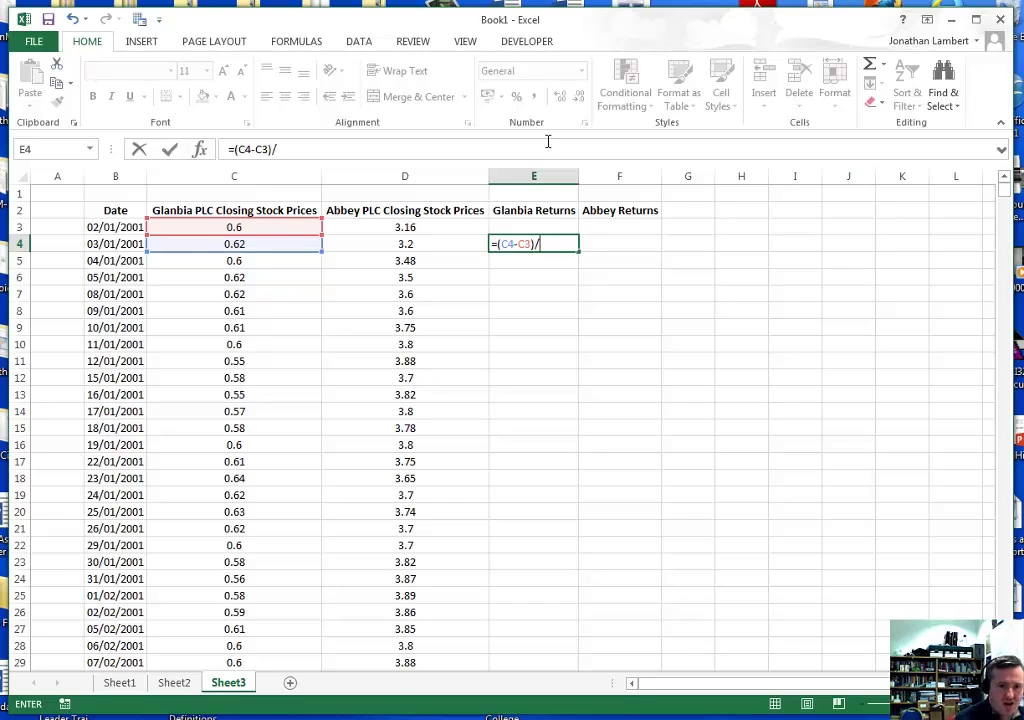
pyautogui.click(242, 226)
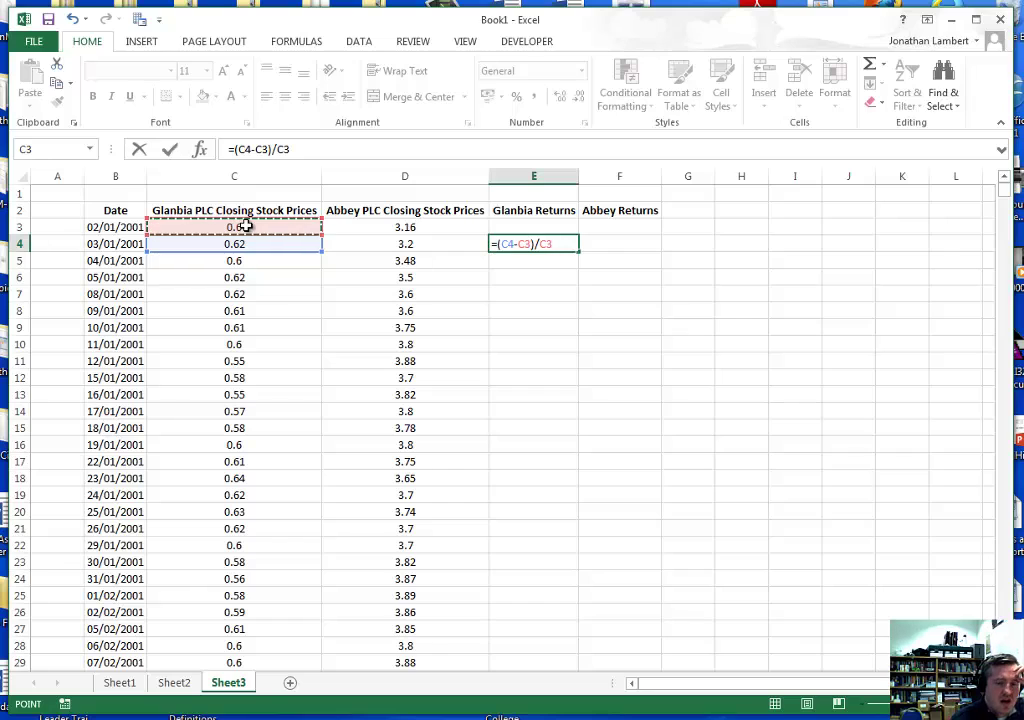
pyautogui.press('Return')
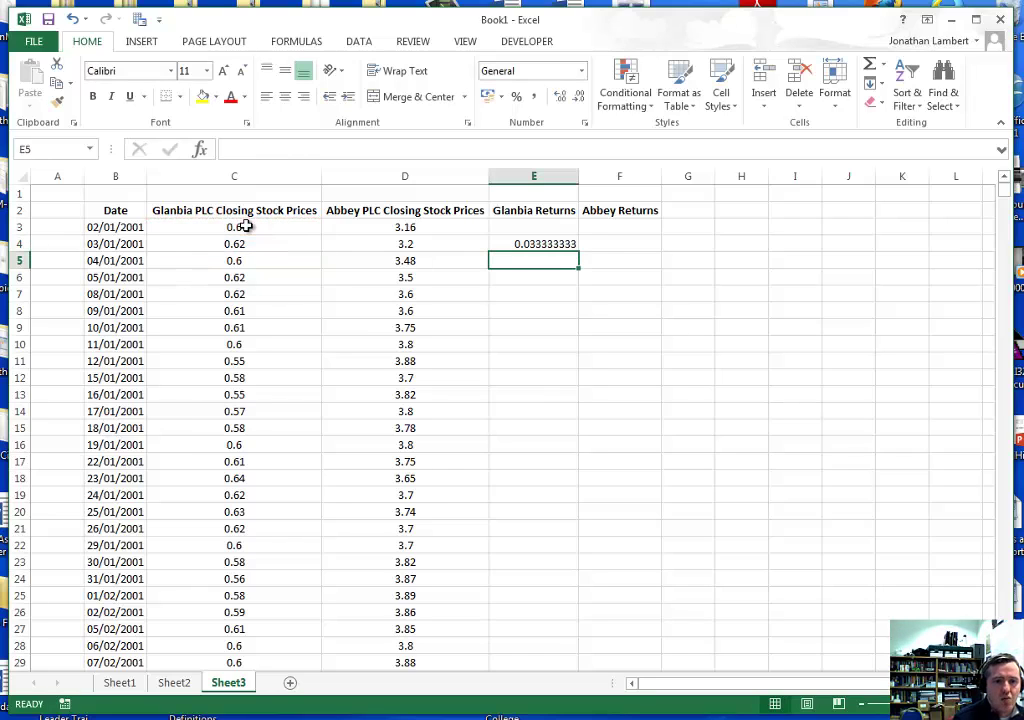
# Fill the Glanbia return formula from E4 down to the last row of price data.
pyautogui.press('Up')
pyautogui.press('Up')
pyautogui.press('Down')
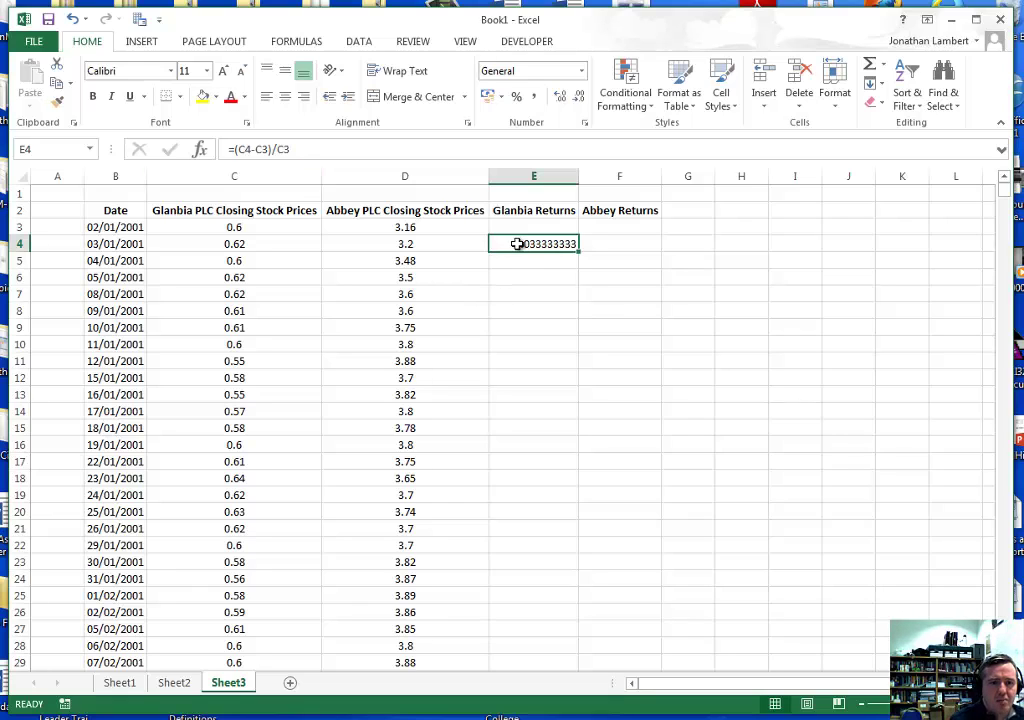
pyautogui.doubleClick(579, 251)
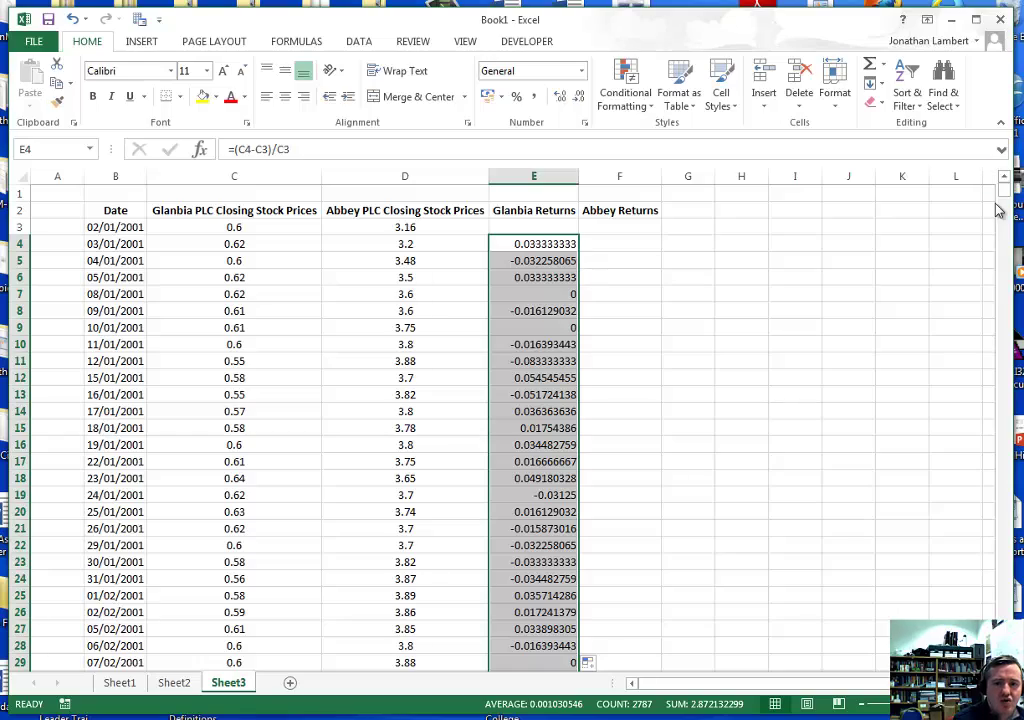
pyautogui.moveTo(1004, 200)
pyautogui.mouseDown()
pyautogui.moveTo(1006, 425)
pyautogui.moveTo(1004, 190)
pyautogui.mouseUp()
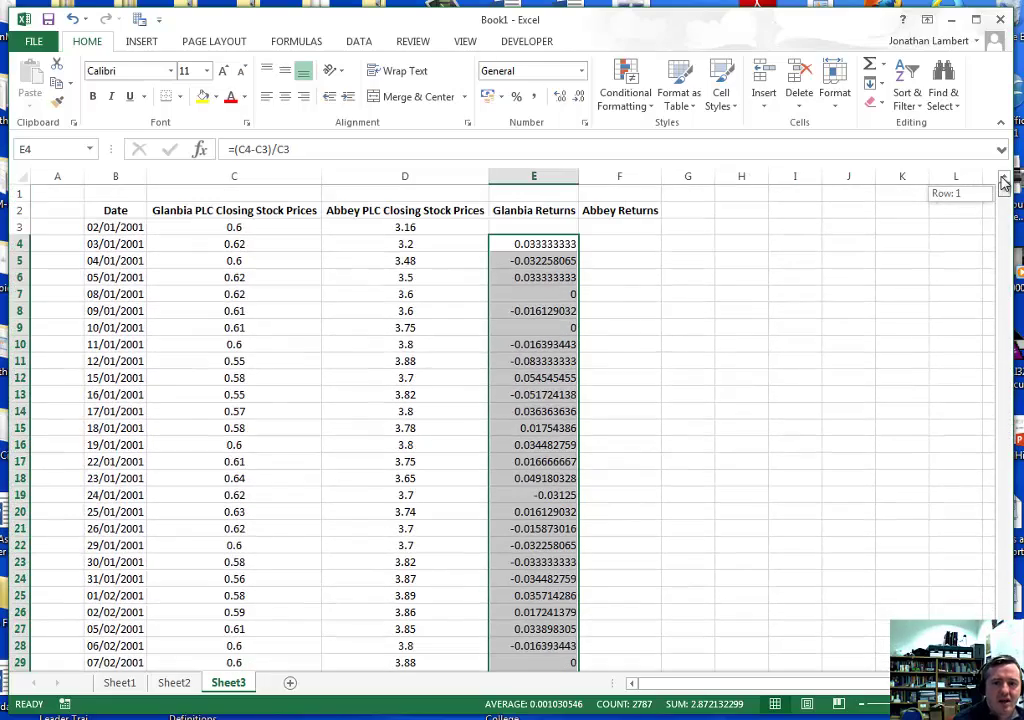
# Calculate the first daily Abbey return in F4 with the formula =(D4-D3)/D3.
pyautogui.click(620, 243)
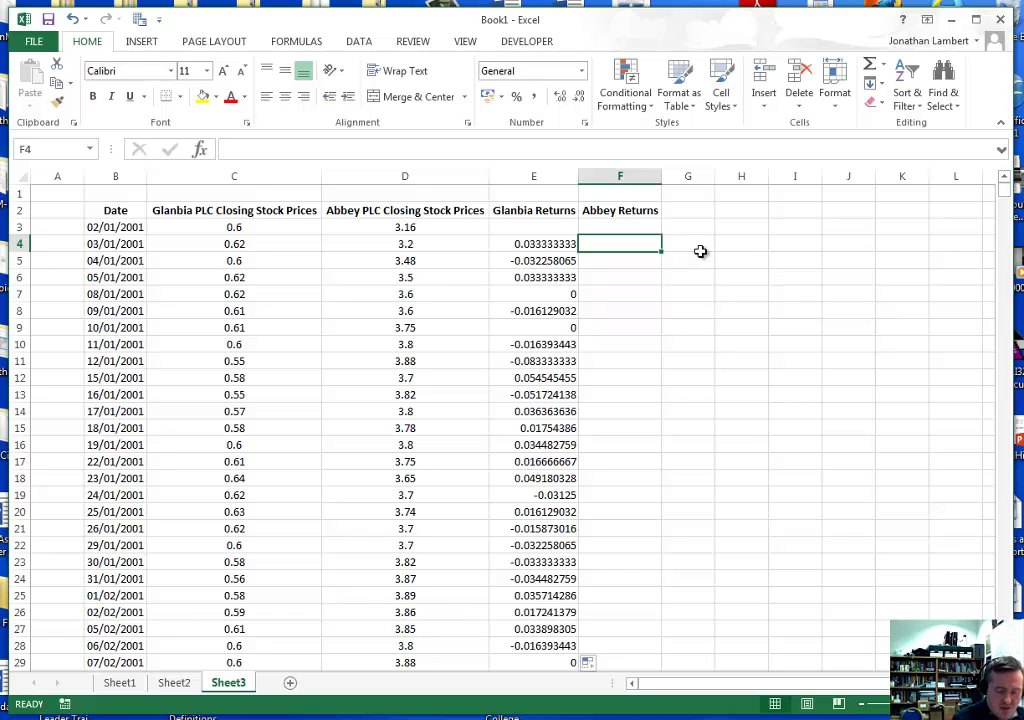
pyautogui.write('=')
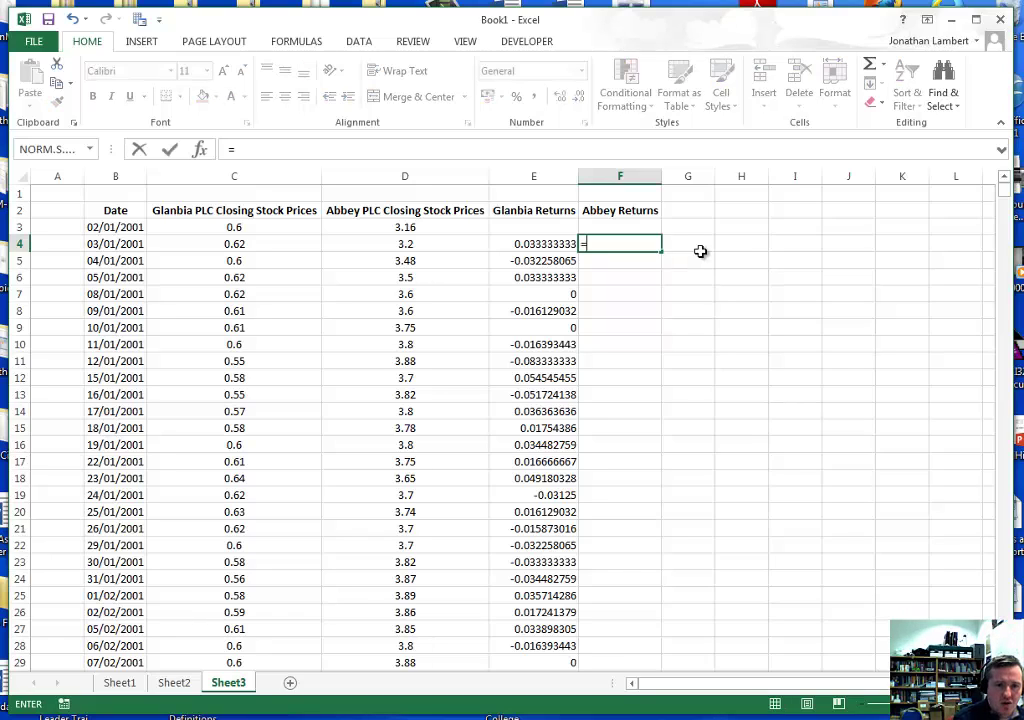
pyautogui.write('(')
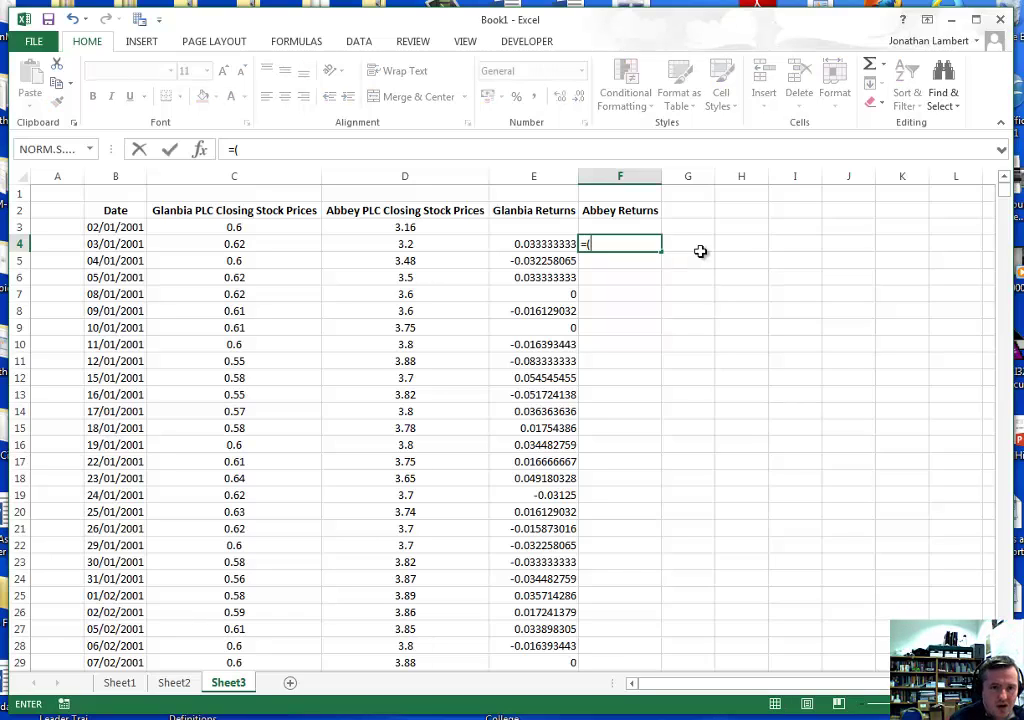
pyautogui.click(404, 243)
pyautogui.write('-')
pyautogui.click(405, 228)
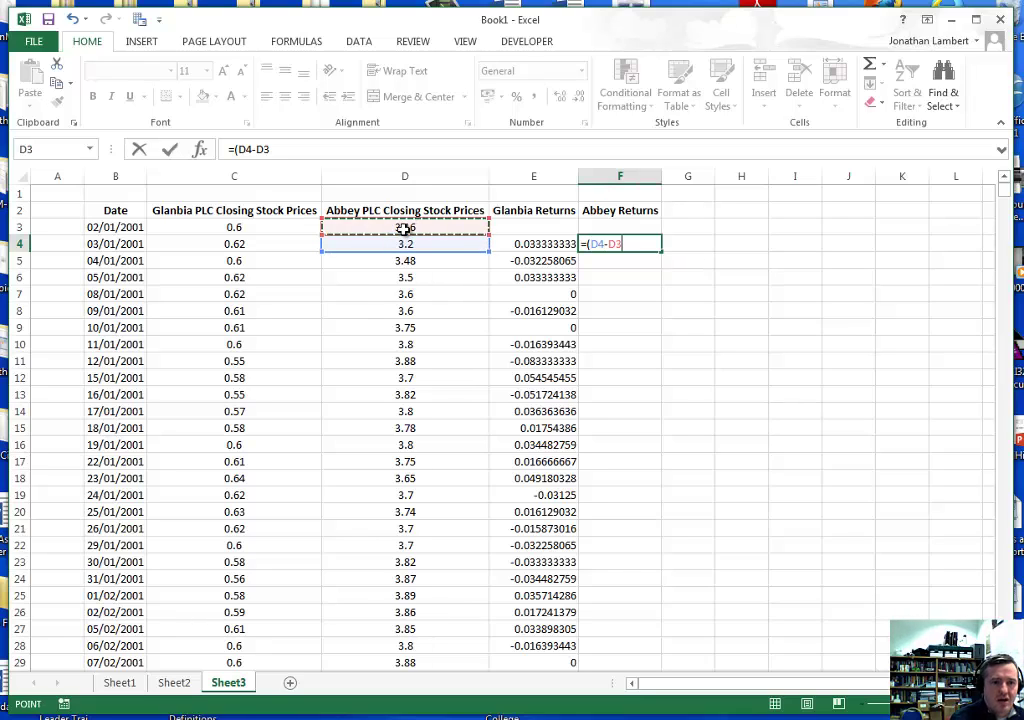
pyautogui.write(')/')
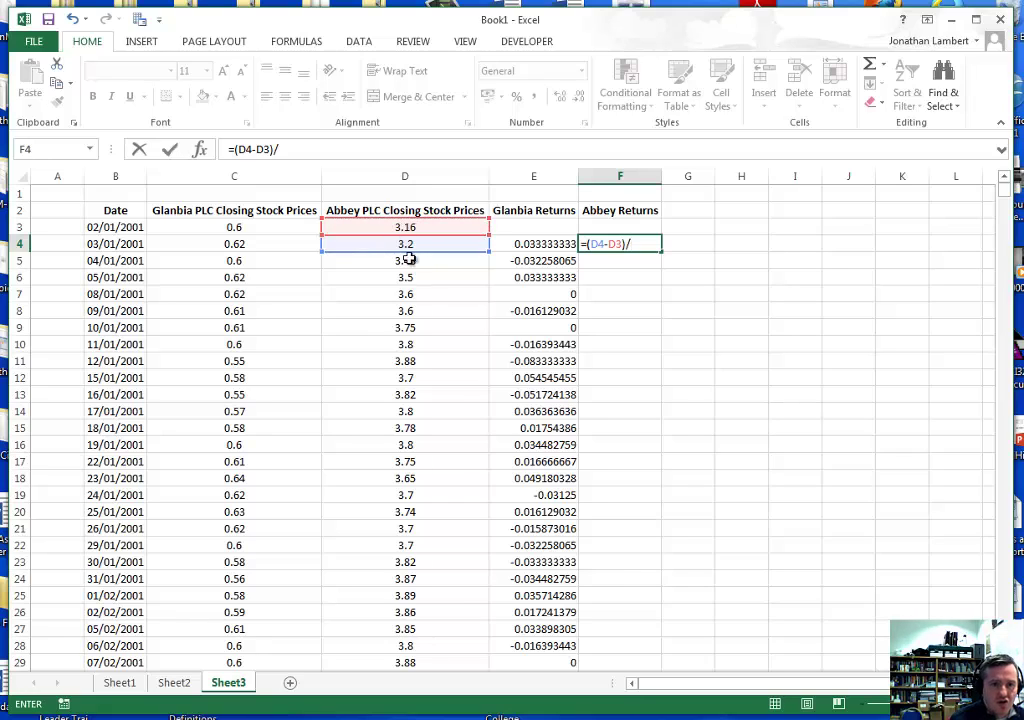
pyautogui.click(411, 228)
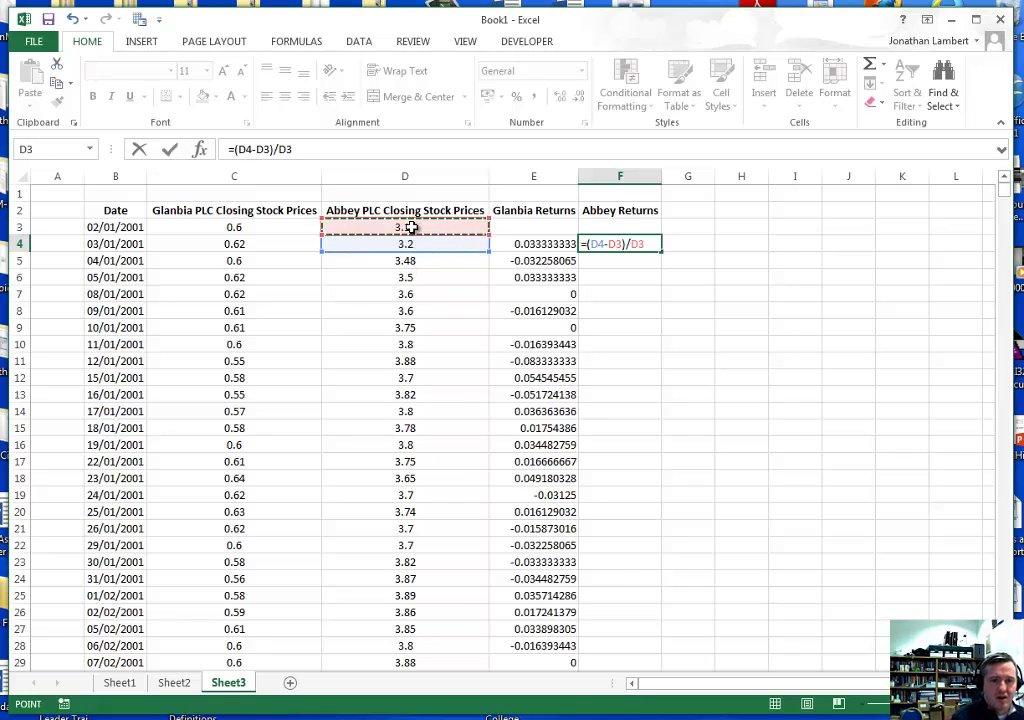
pyautogui.press('Return')
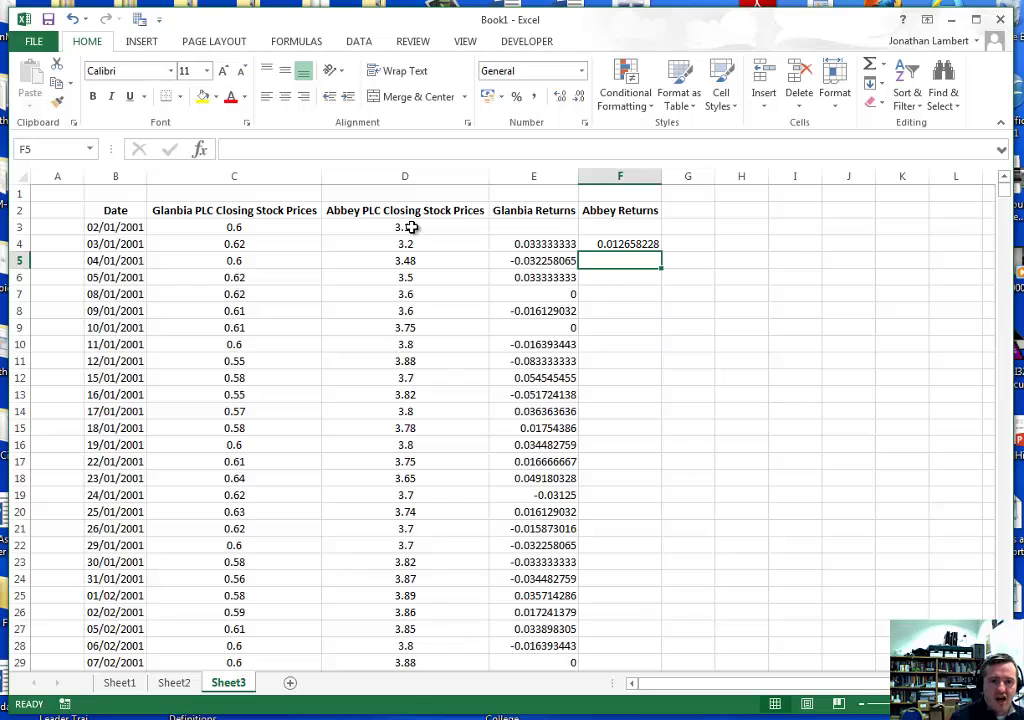
# Fill the Abbey return formula from F4 down to the last price row, then select the empty cell H4.
pyautogui.press('Up')
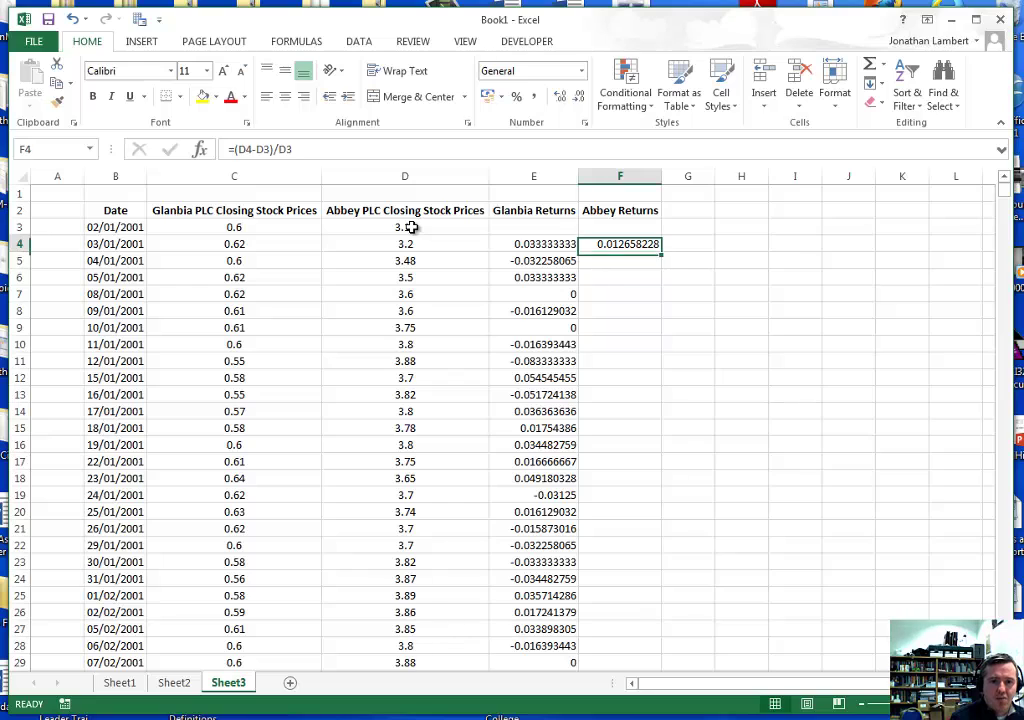
pyautogui.doubleClick(661, 253)
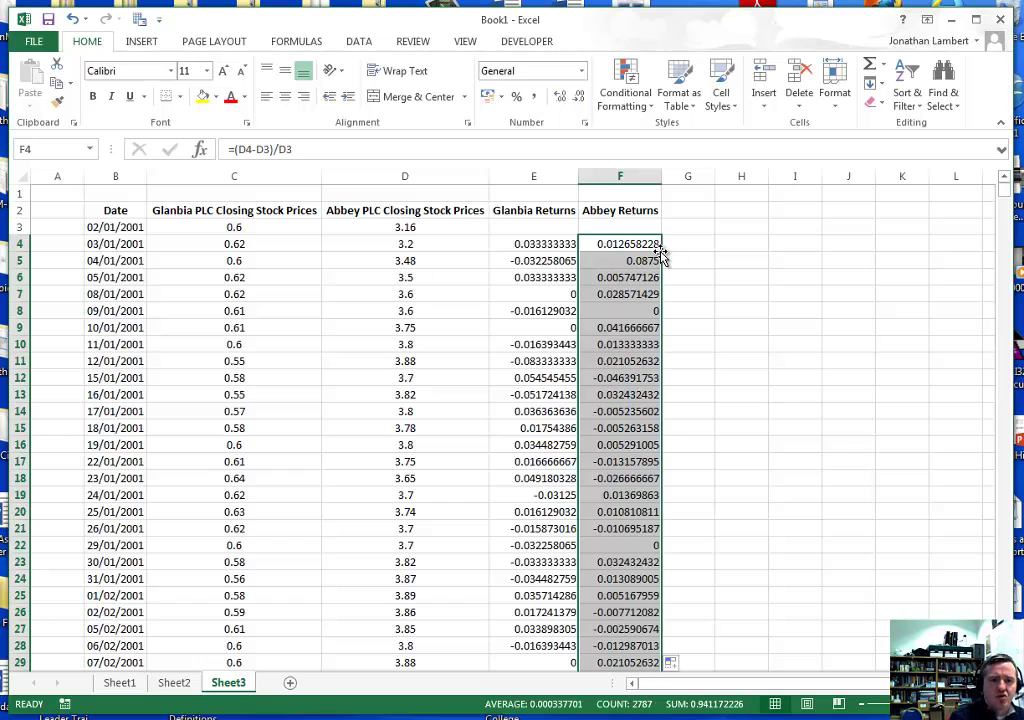
pyautogui.click(746, 249)
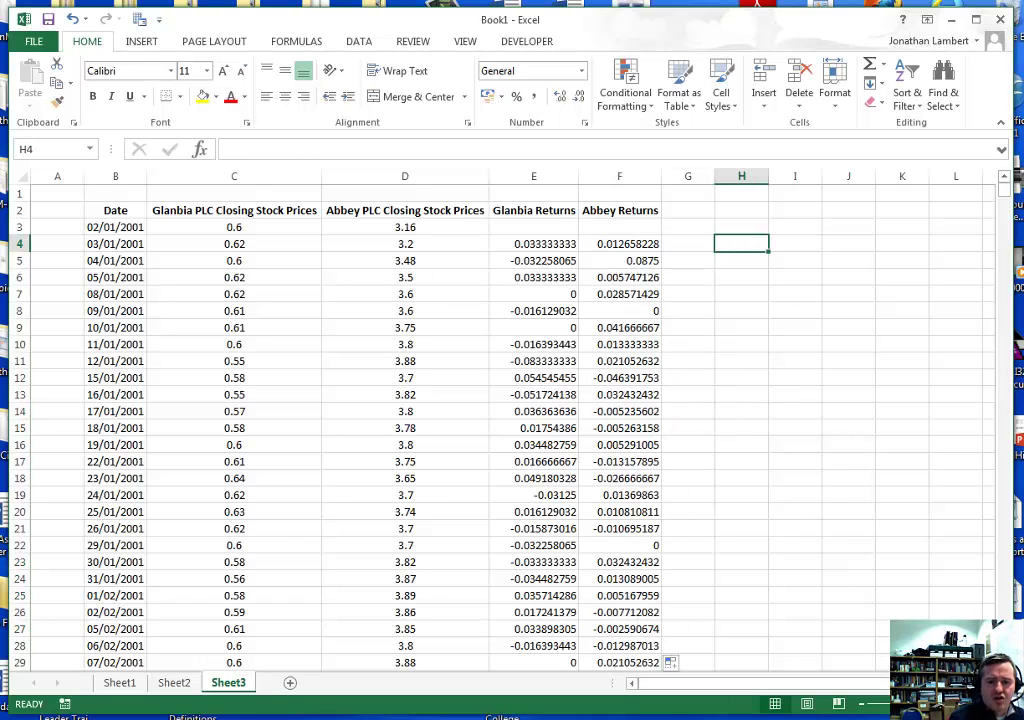
pyautogui.hscroll(3, 693, 700)
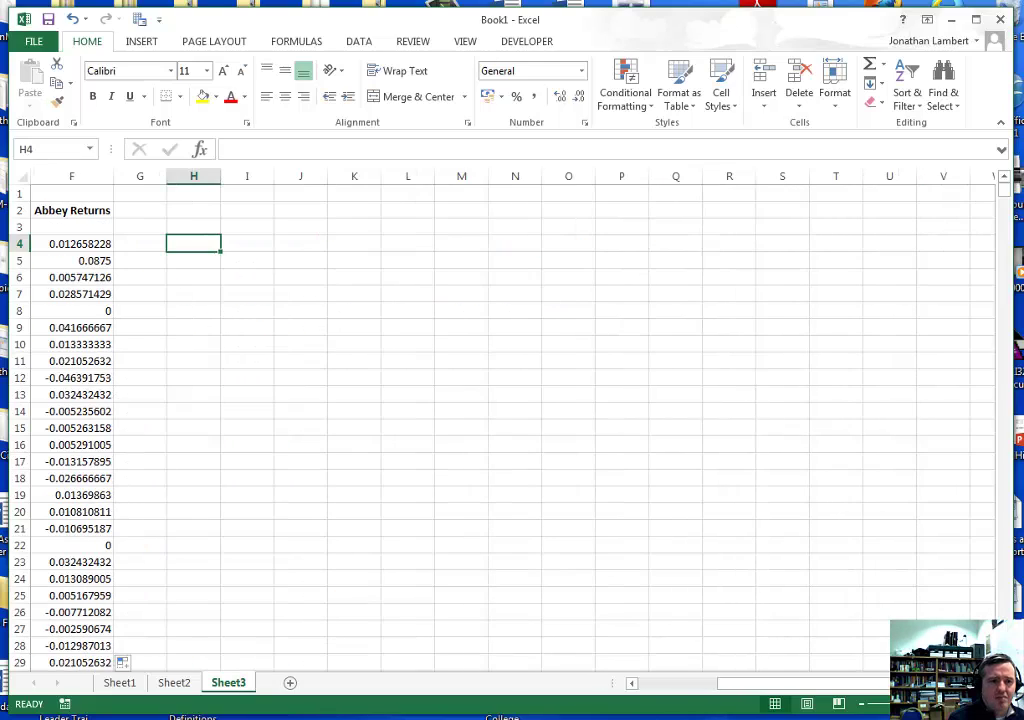
# Start the Descriptive Statistics tool from the Data Analysis tools.
pyautogui.click(632, 683)
pyautogui.click(632, 683)
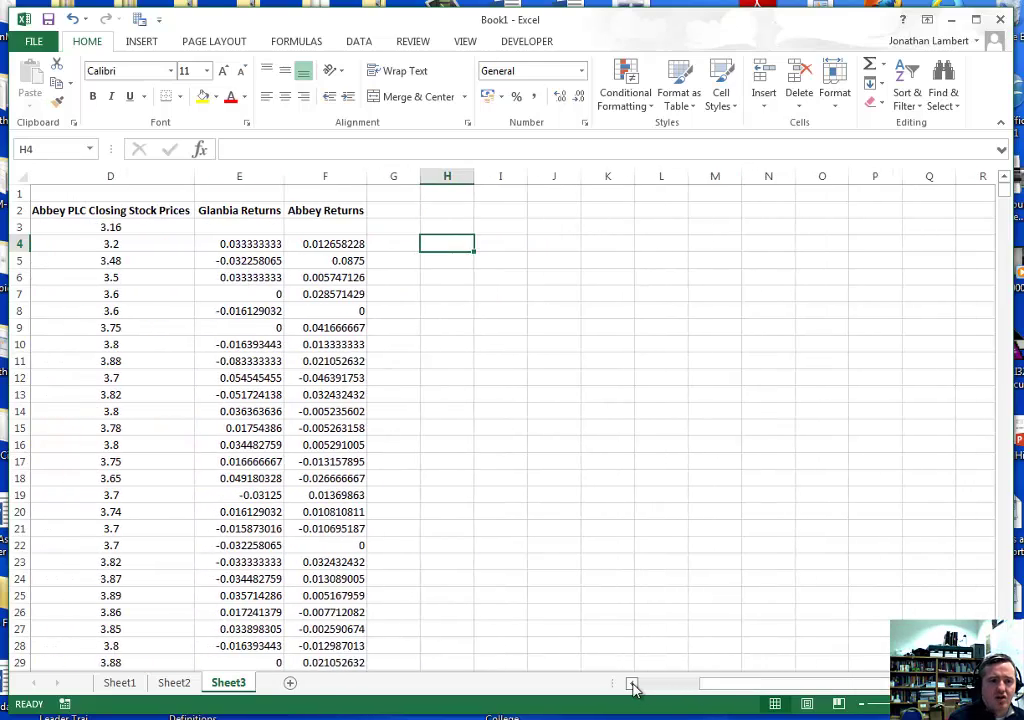
pyautogui.click(632, 683)
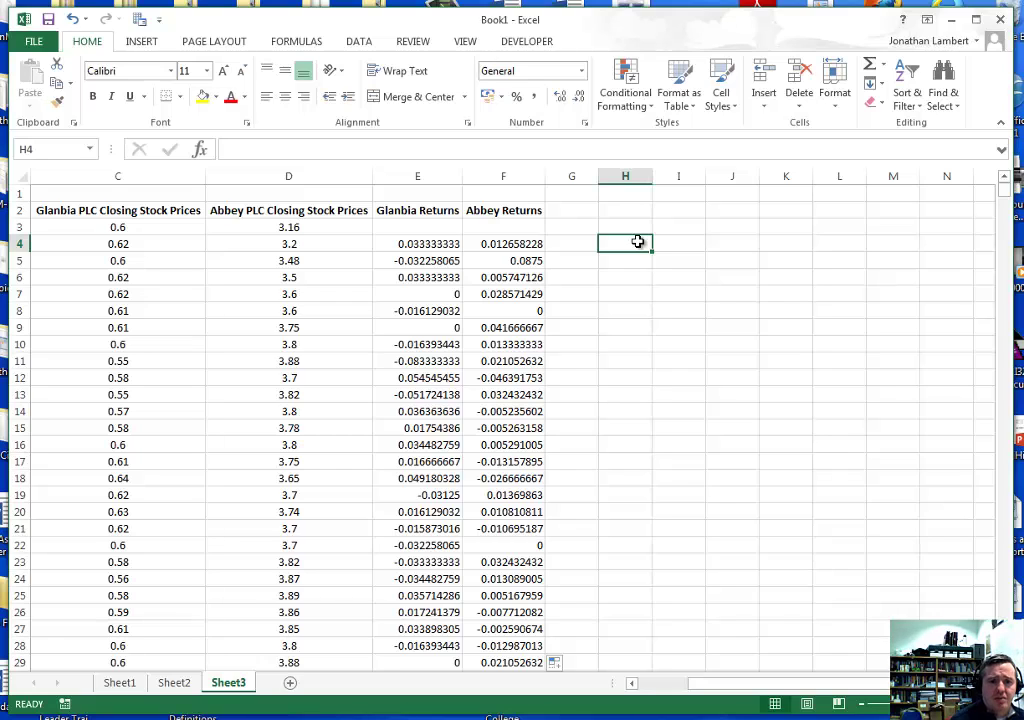
pyautogui.click(360, 42)
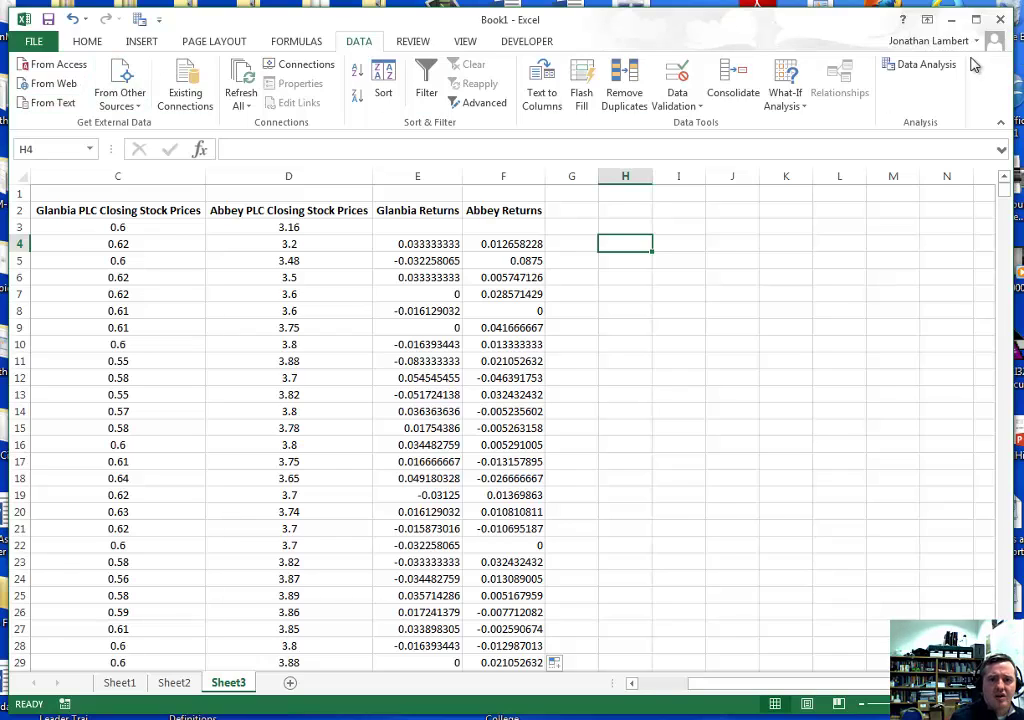
pyautogui.click(928, 64)
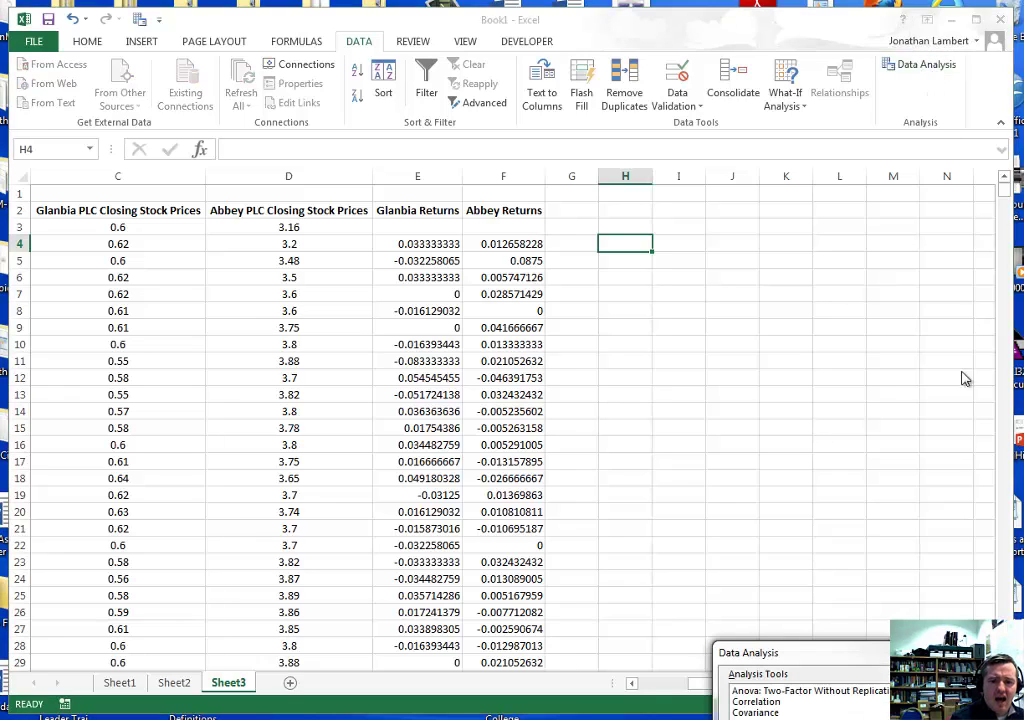
pyautogui.scroll(1, 805, 700)
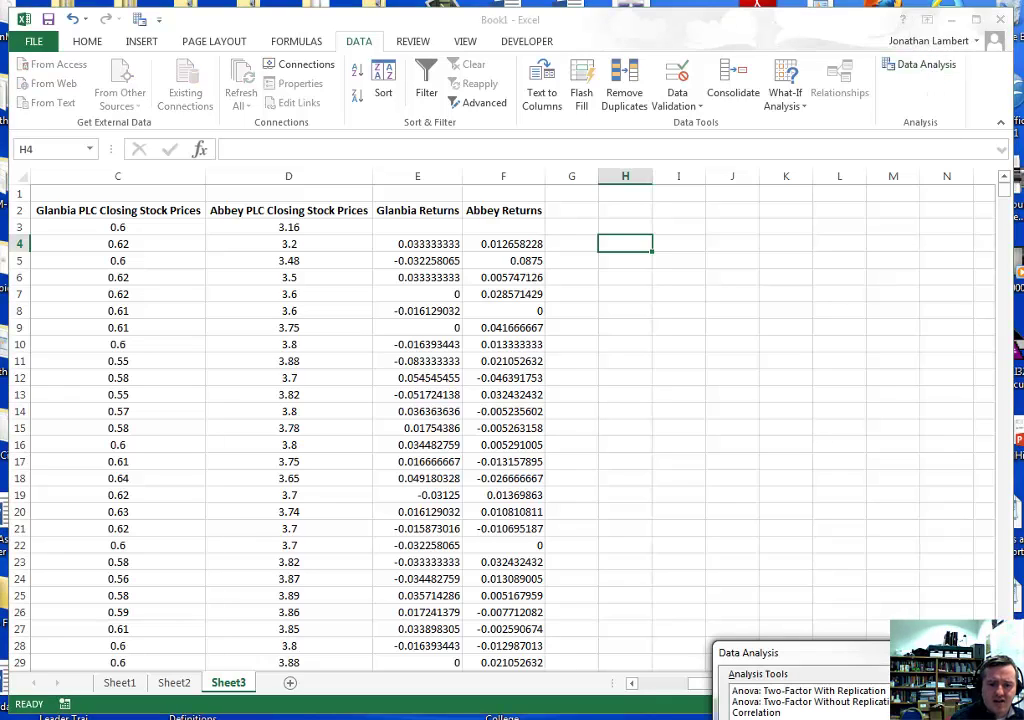
pyautogui.moveTo(805, 662); pyautogui.dragTo(666, 415)
pyautogui.click(641, 488)
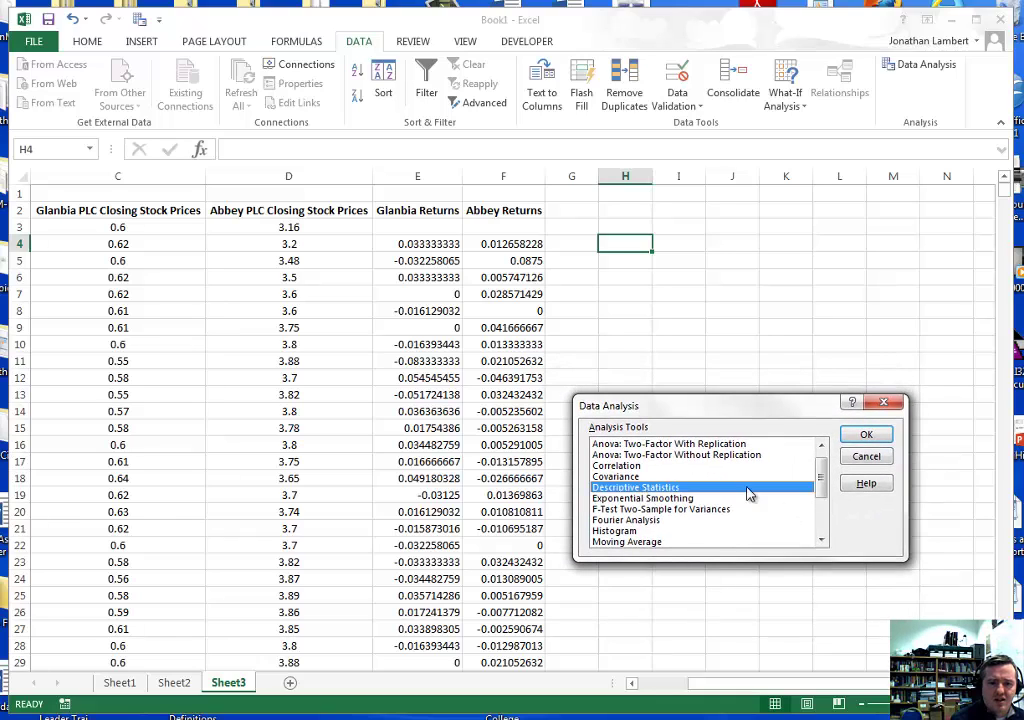
pyautogui.click(865, 435)
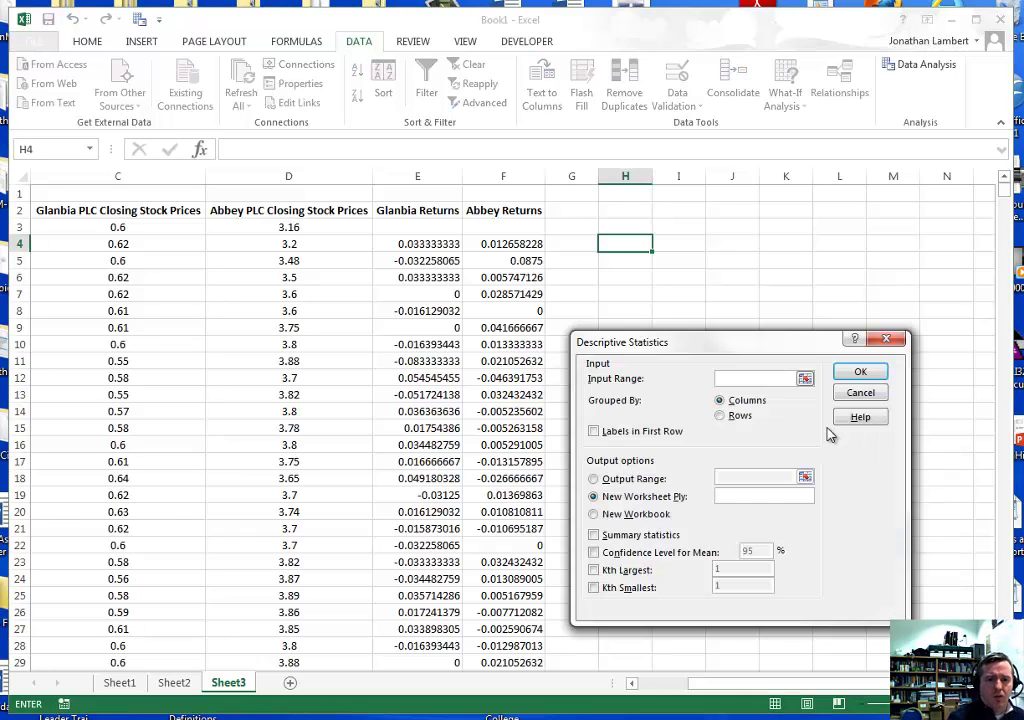
# Set the Descriptive Statistics input range to both returns columns, $E$2:$F$2790, with labels in the first row.
pyautogui.moveTo(393, 210); pyautogui.dragTo(498, 211)
pyautogui.hotkey('ctrl', 'shift', 'Down')
pyautogui.hotkey('ctrl', 'shift', 'Down')
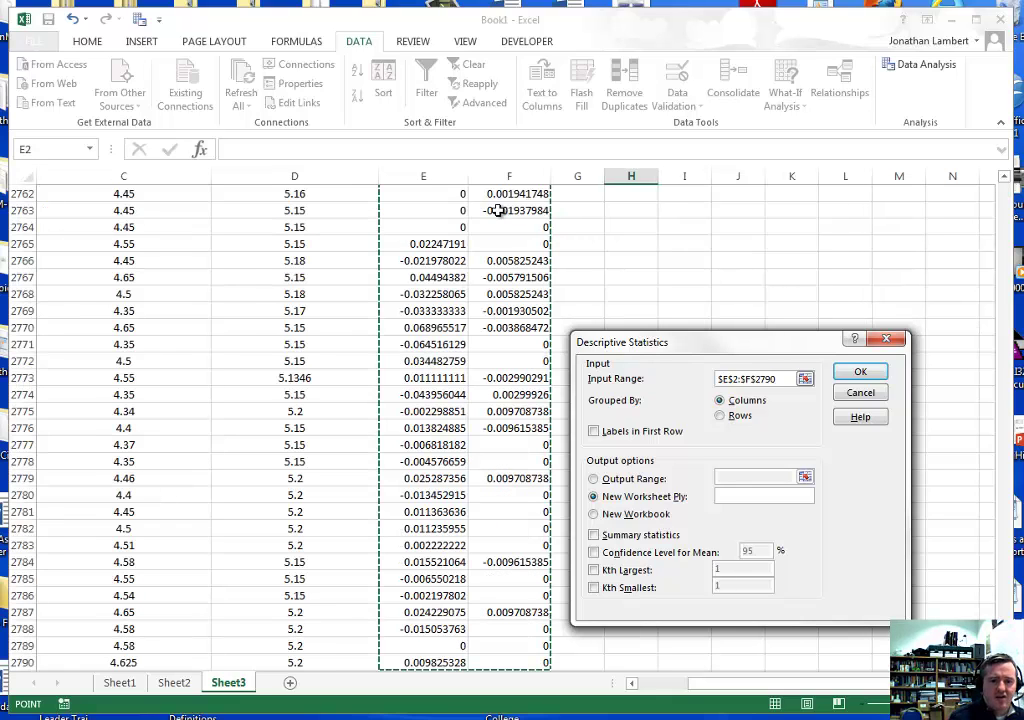
pyautogui.moveTo(1007, 597); pyautogui.dragTo(999, 169)
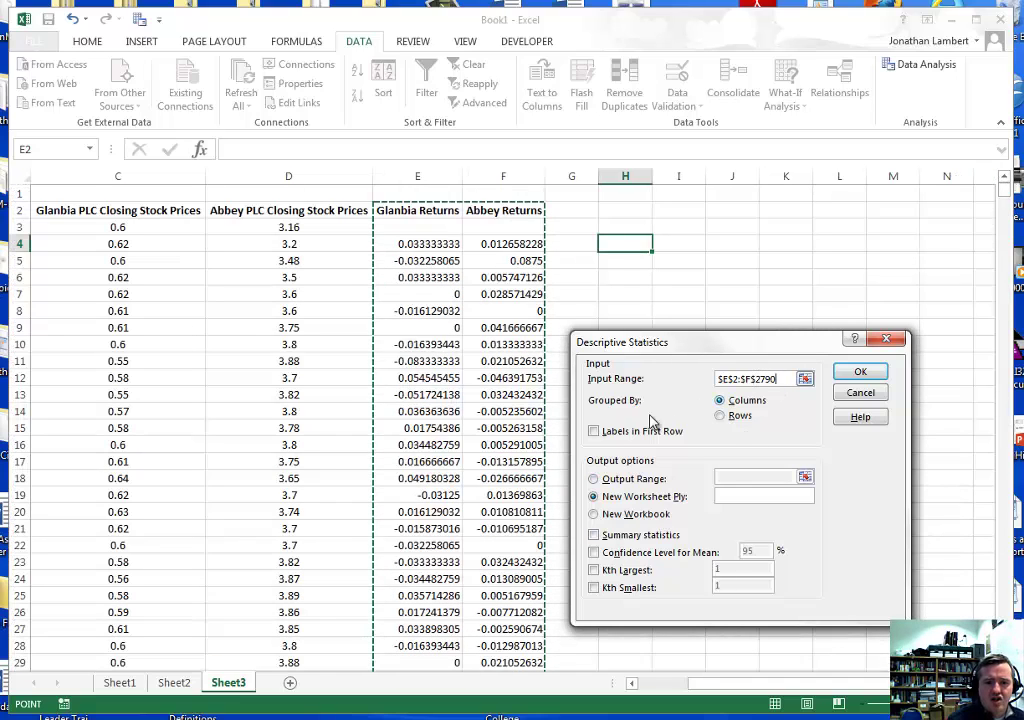
pyautogui.click(594, 432)
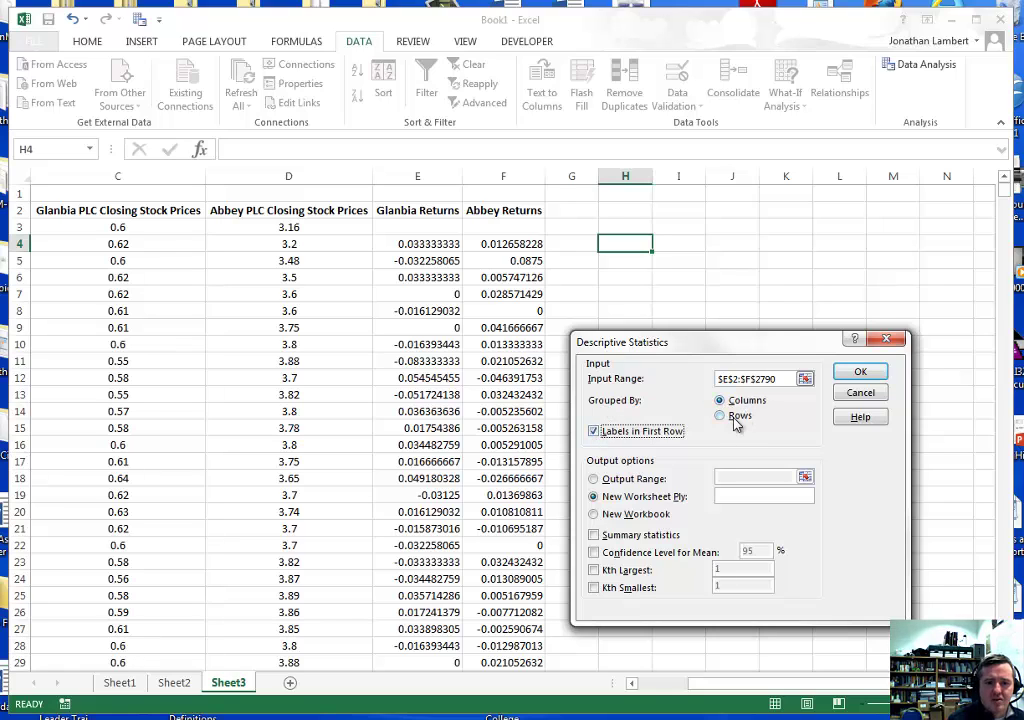
# Output the summary statistics to the range starting at $H$4 on the same sheet and run the analysis.
pyautogui.click(595, 479)
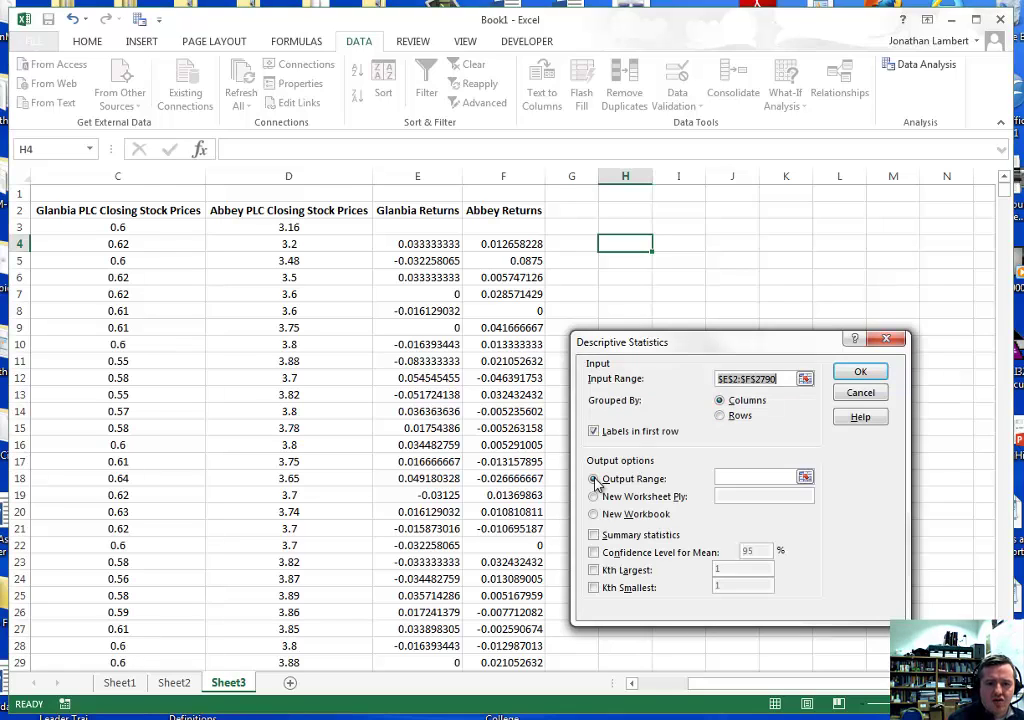
pyautogui.click(735, 481)
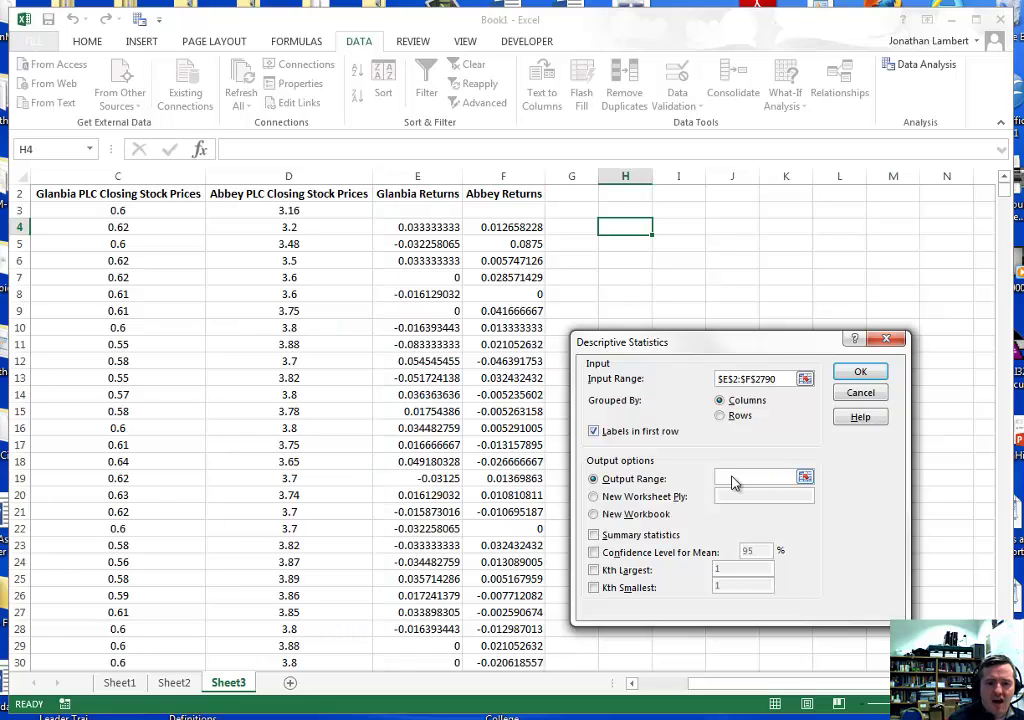
pyautogui.click(634, 226)
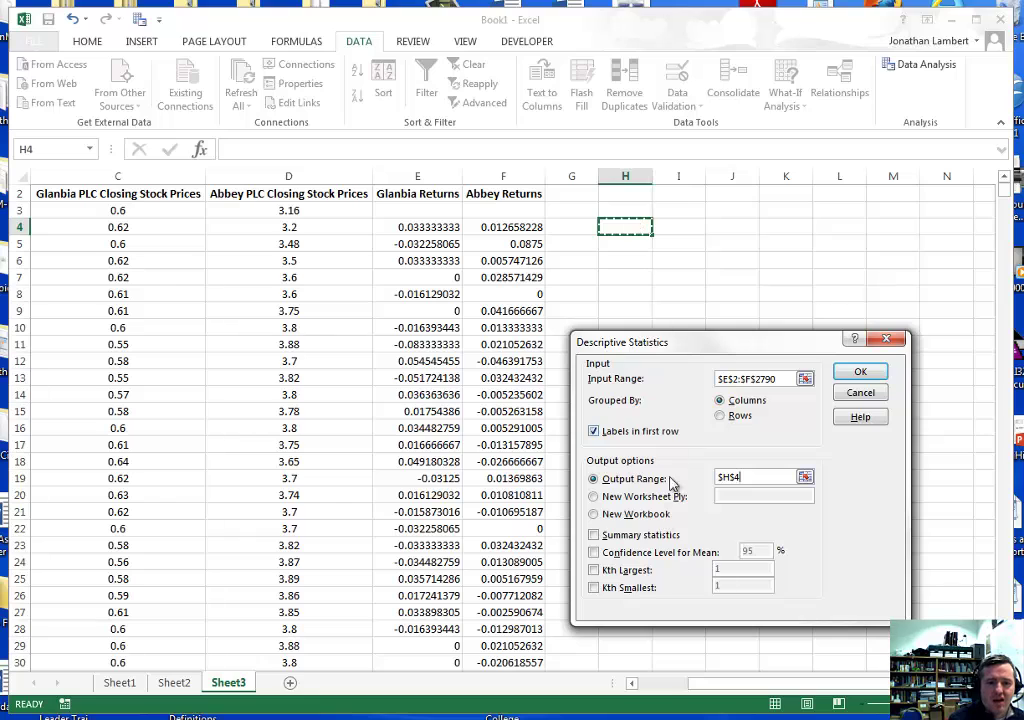
pyautogui.click(605, 538)
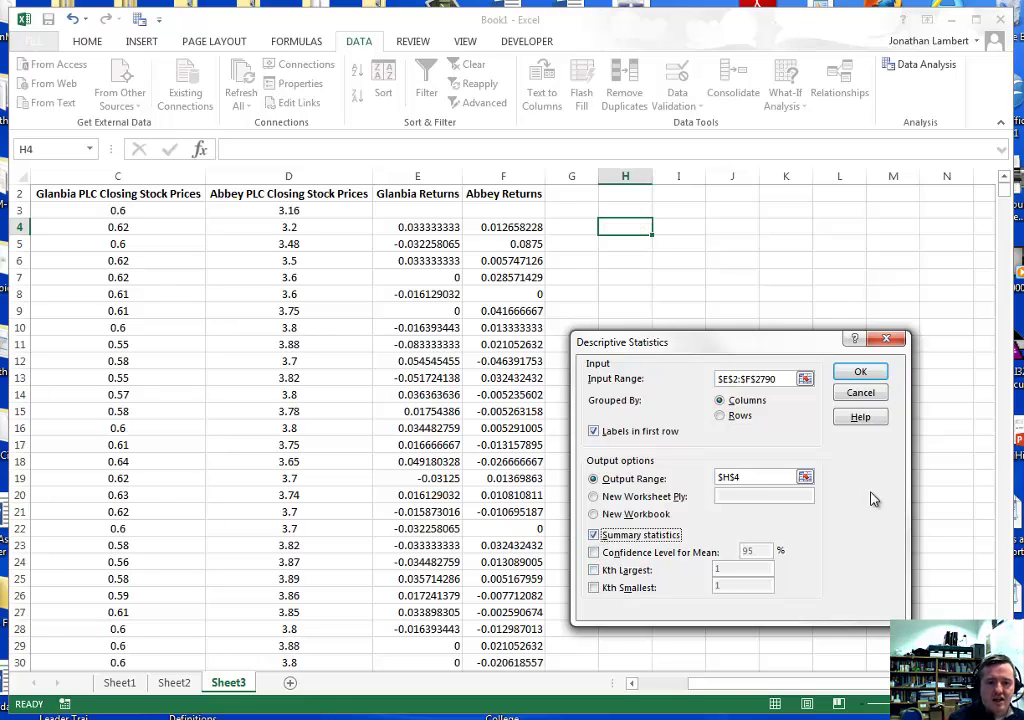
pyautogui.click(862, 373)
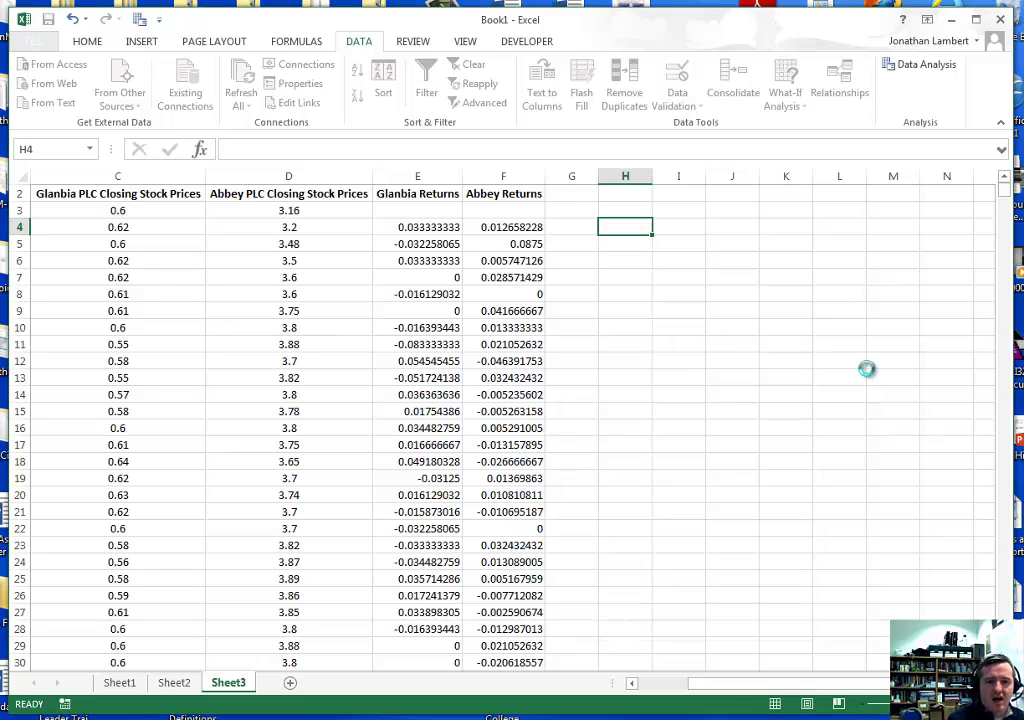
# Widen columns H to K so the labels and values of the statistics tables fit.
pyautogui.moveTo(652, 177); pyautogui.dragTo(705, 177)
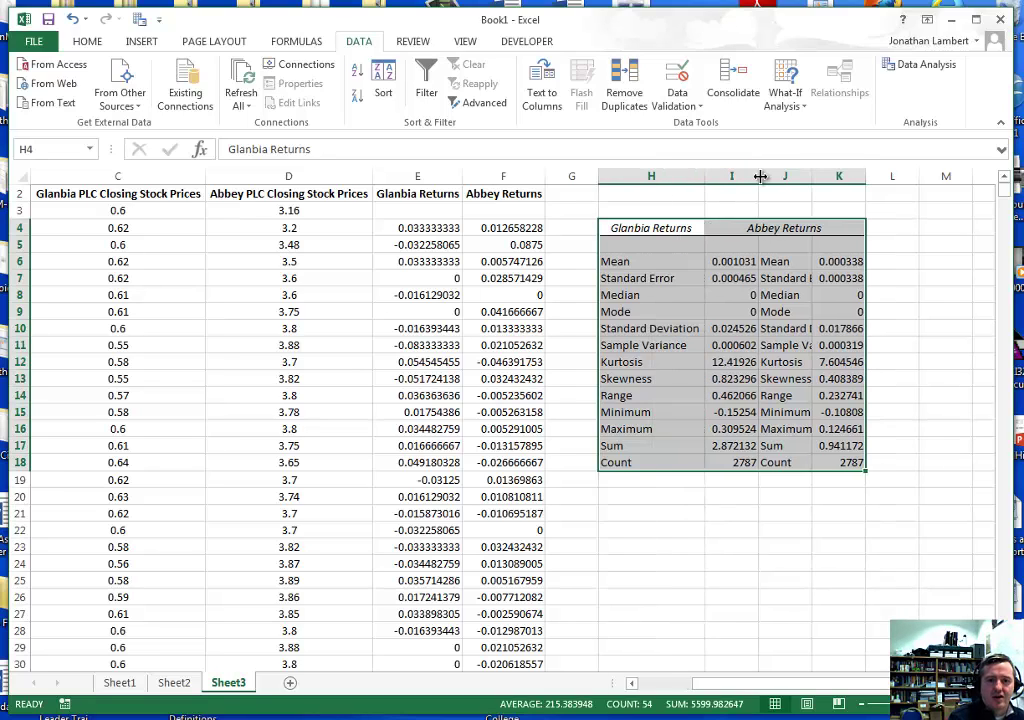
pyautogui.doubleClick(758, 176)
pyautogui.doubleClick(831, 176)
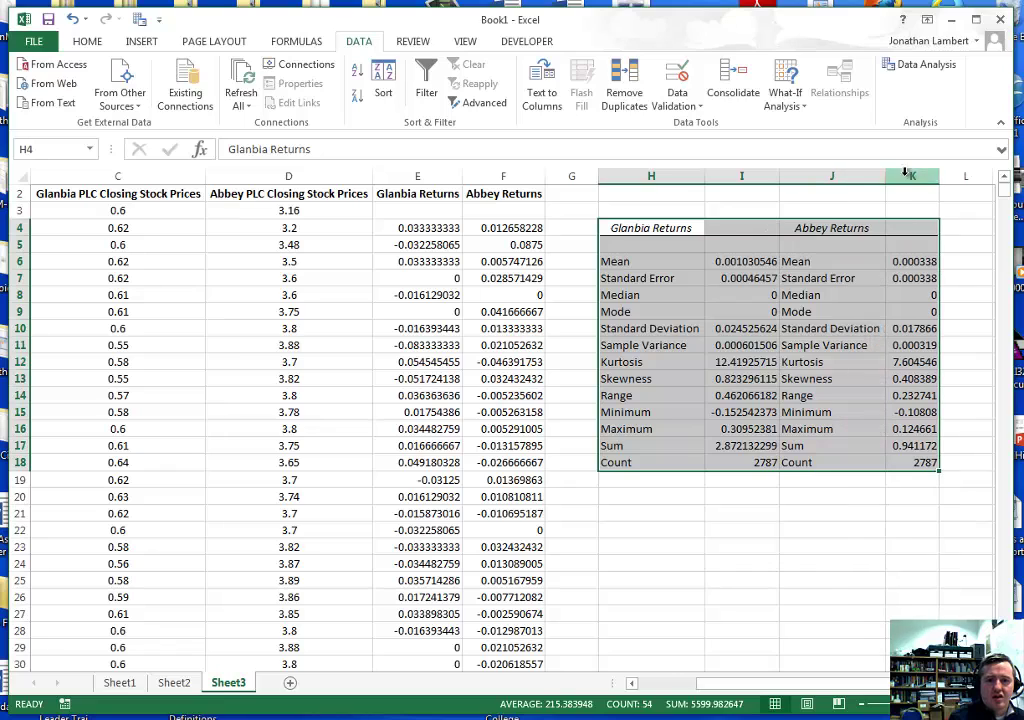
pyautogui.doubleClick(939, 176)
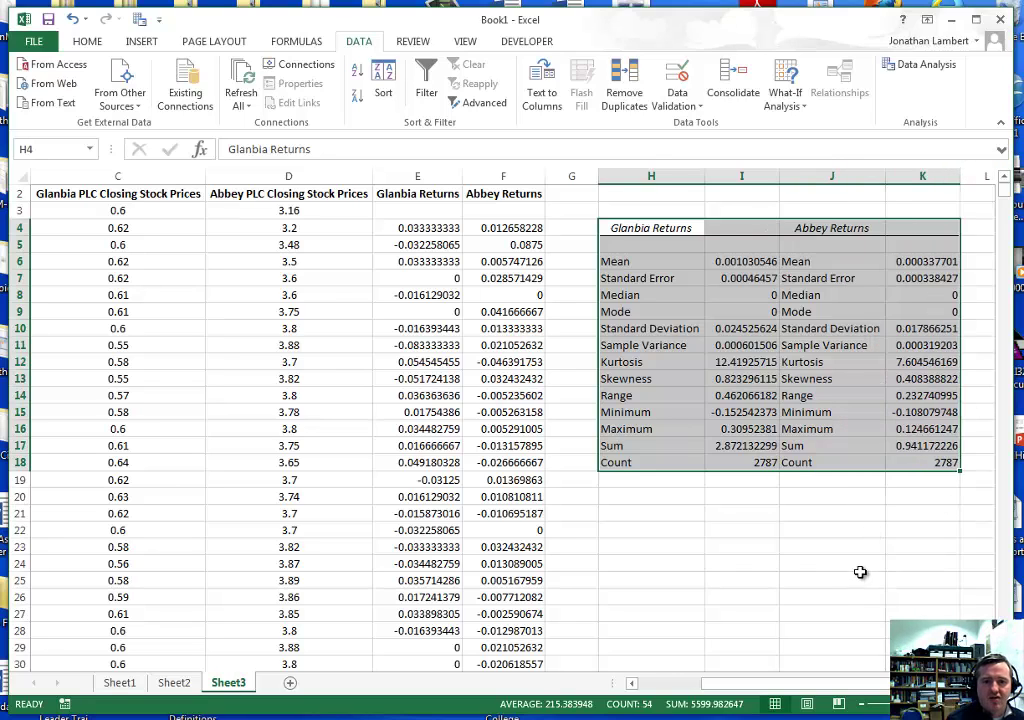
pyautogui.click(831, 580)
# Delete the duplicate statistic labels in J6:J18, shifting the Abbey values left.
pyautogui.click(830, 262)
pyautogui.moveTo(831, 262); pyautogui.dragTo(853, 466)
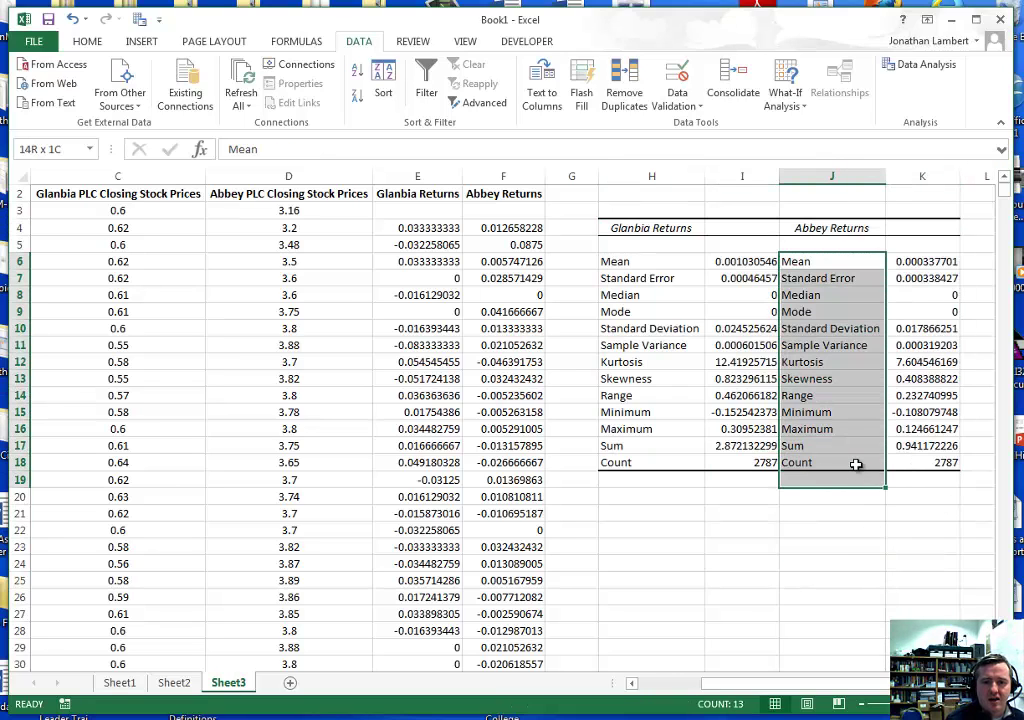
pyautogui.rightClick(838, 360)
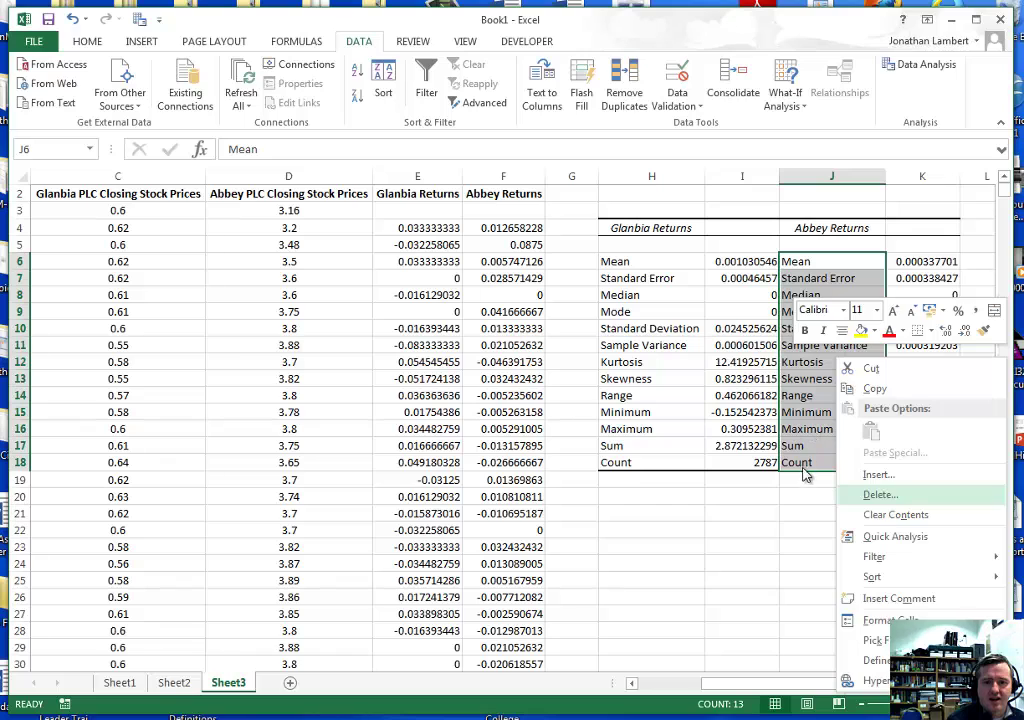
pyautogui.click(884, 497)
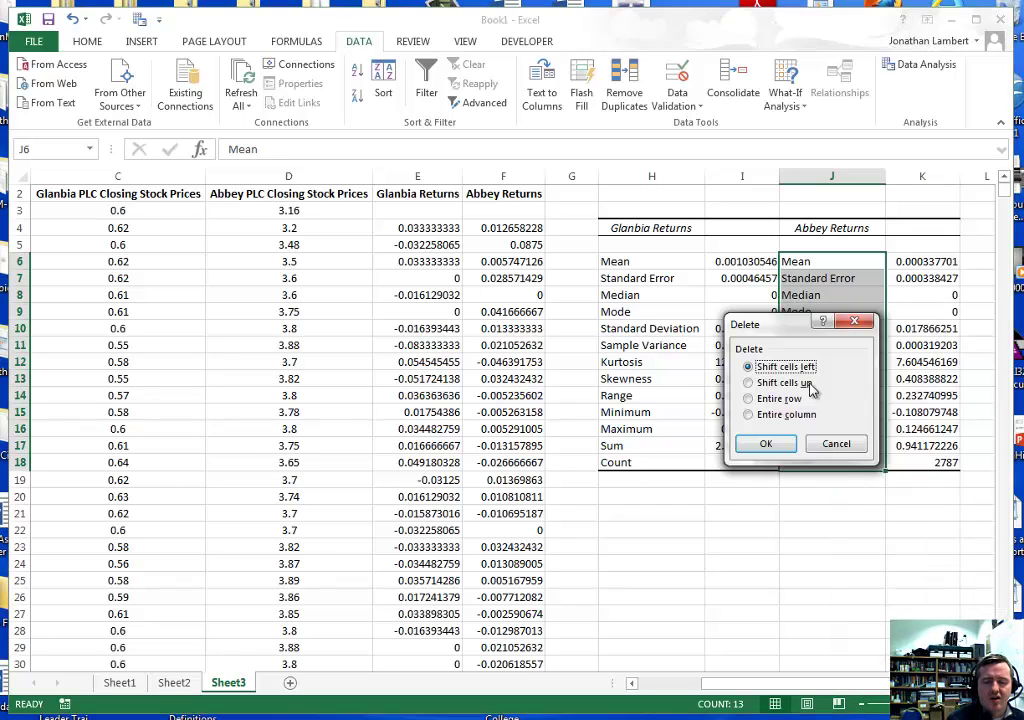
pyautogui.click(768, 445)
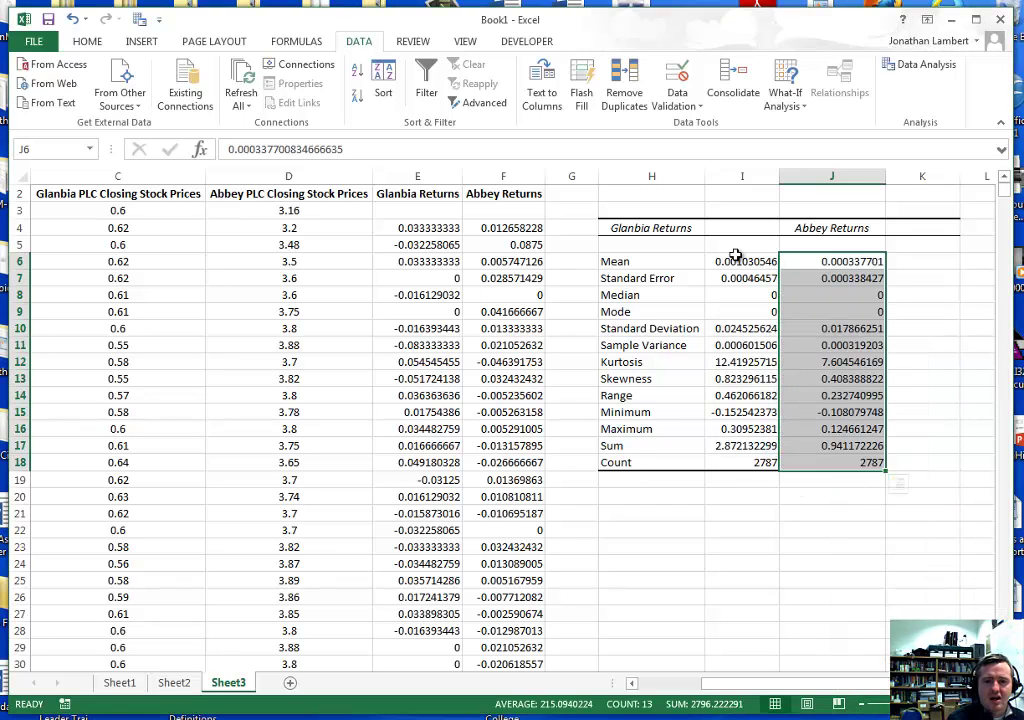
# Move the Glanbia Returns heading from H4 to I4 above its values and fit column I to its contents.
pyautogui.click(632, 227)
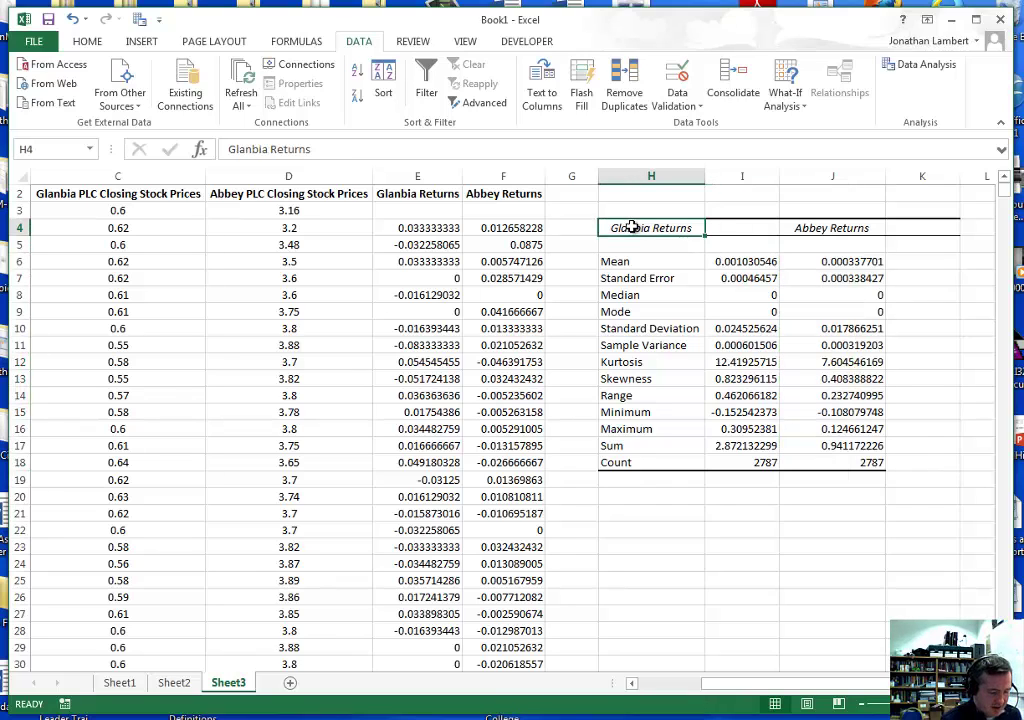
pyautogui.hotkey('ctrl', 'c')
pyautogui.click(736, 225)
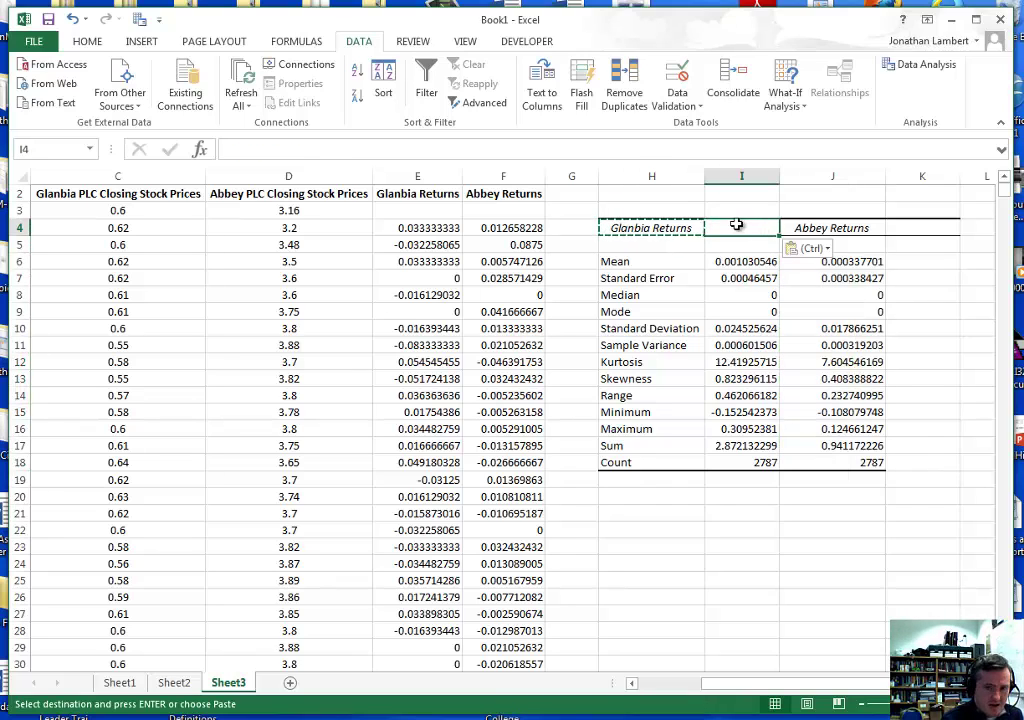
pyautogui.hotkey('ctrl', 'v')
pyautogui.press('Left')
pyautogui.press('BackSpace')
pyautogui.click(740, 583)
pyautogui.doubleClick(780, 176)
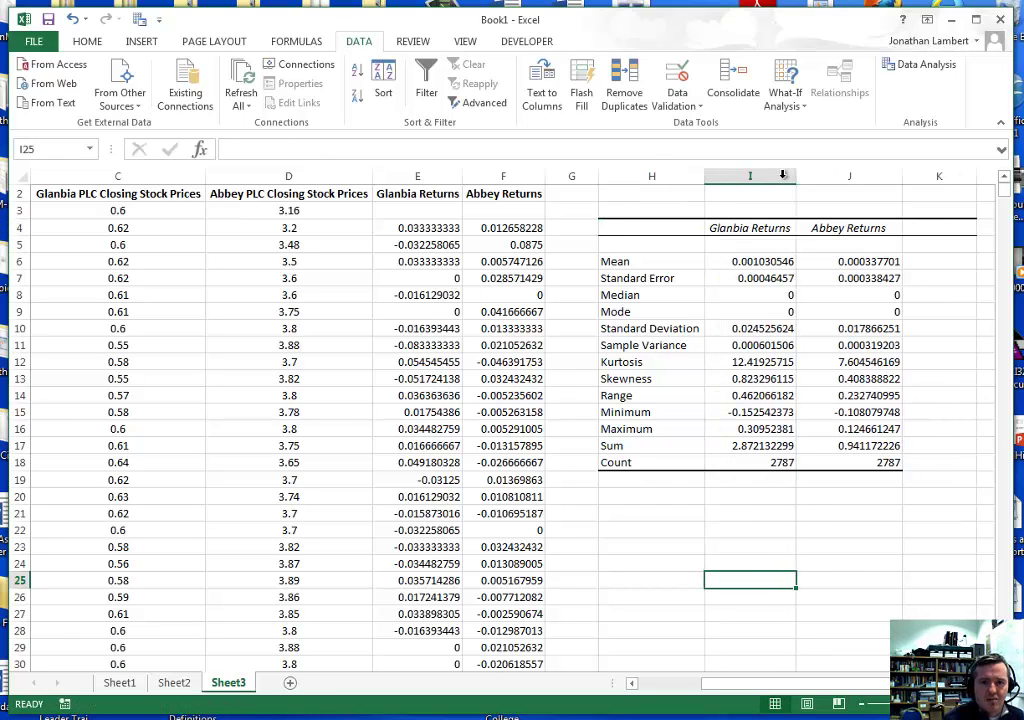
# Delete the leftover column K beside the statistics table.
pyautogui.click(939, 176)
pyautogui.rightClick(940, 178)
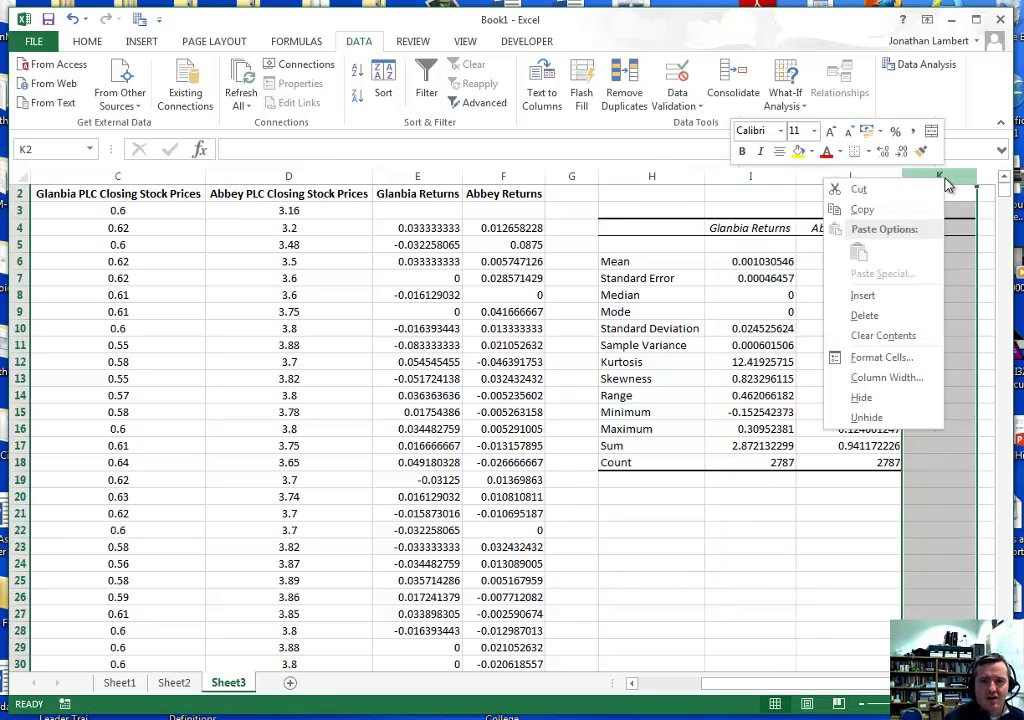
pyautogui.click(863, 315)
pyautogui.click(765, 608)
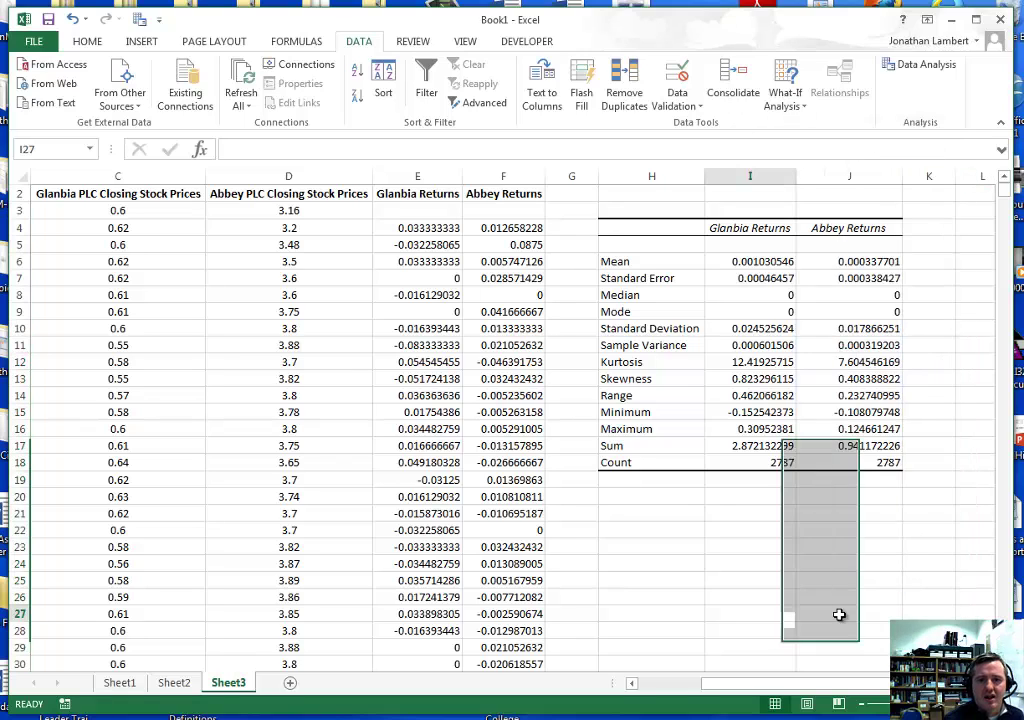
# Compare the mean and standard deviation of the Glanbia and Abbey returns in the statistics table.
pyautogui.click(769, 261)
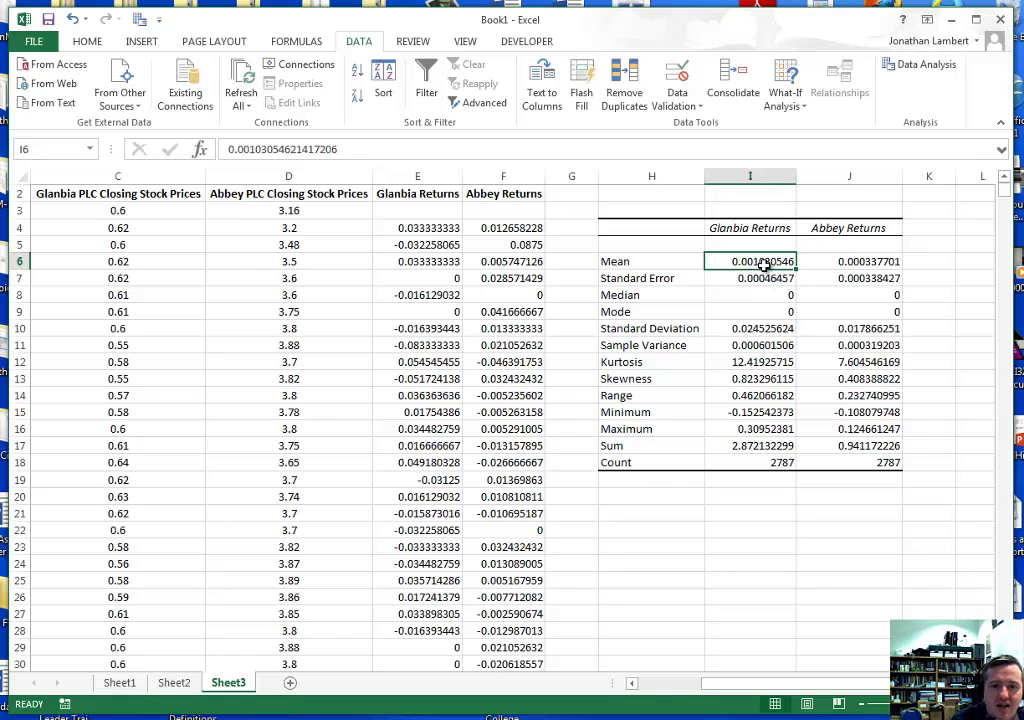
pyautogui.click(860, 262)
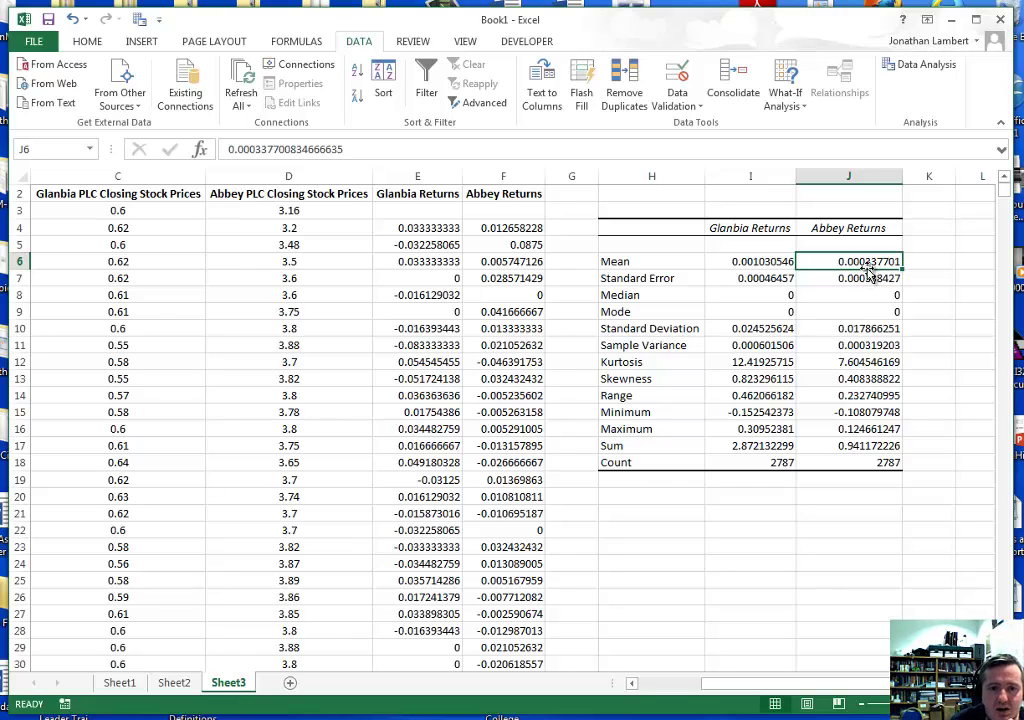
pyautogui.click(784, 329)
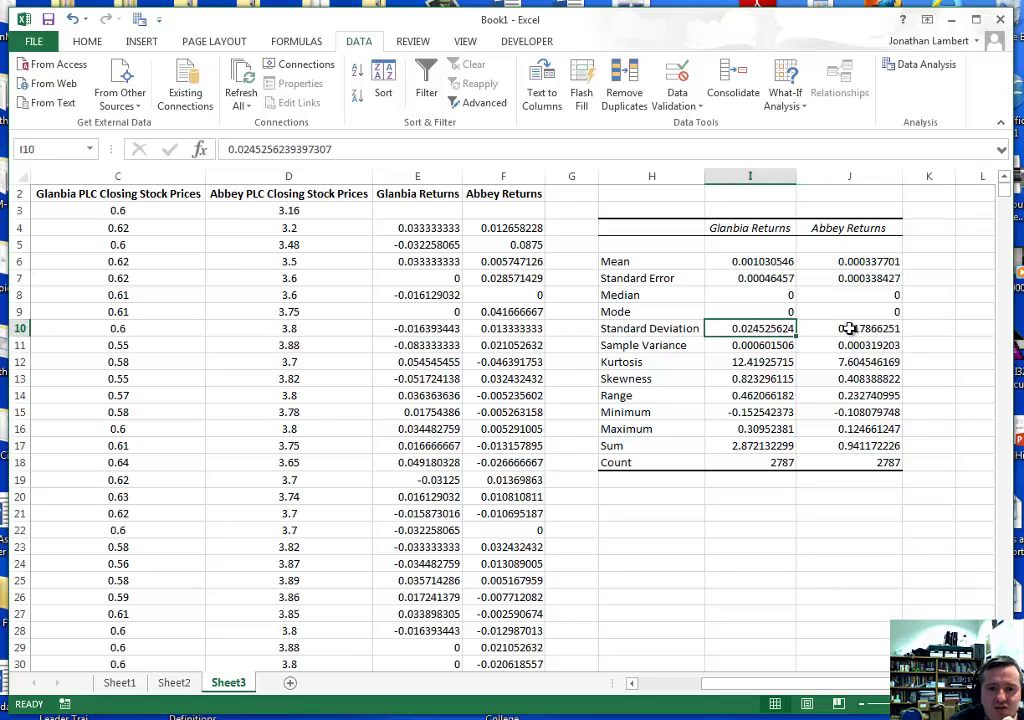
pyautogui.click(850, 329)
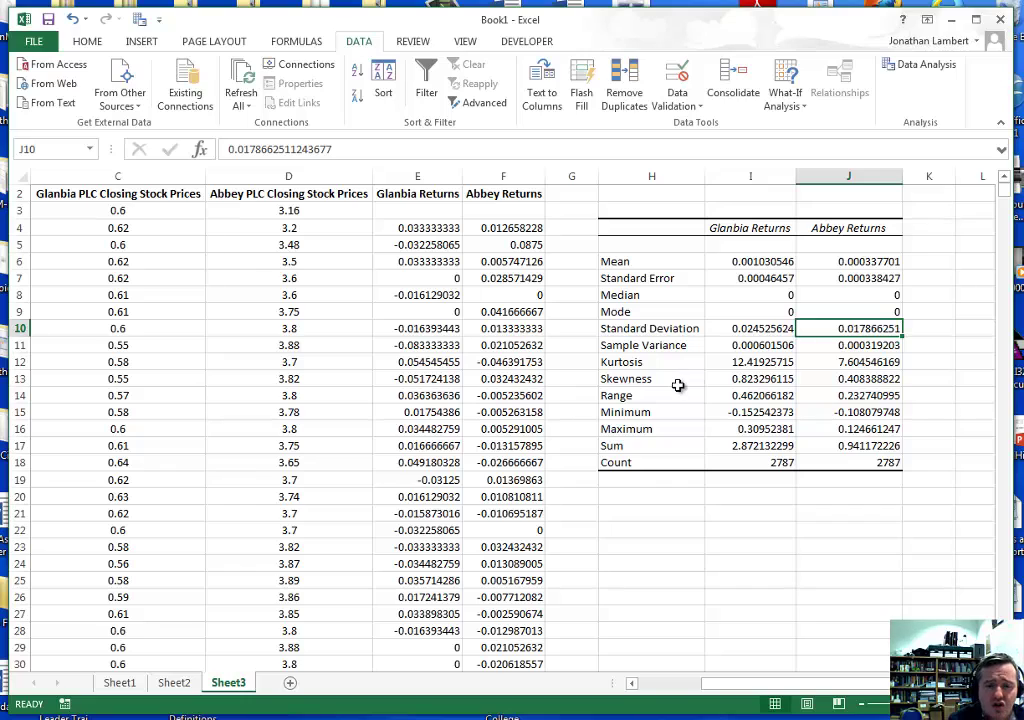
pyautogui.click(763, 261)
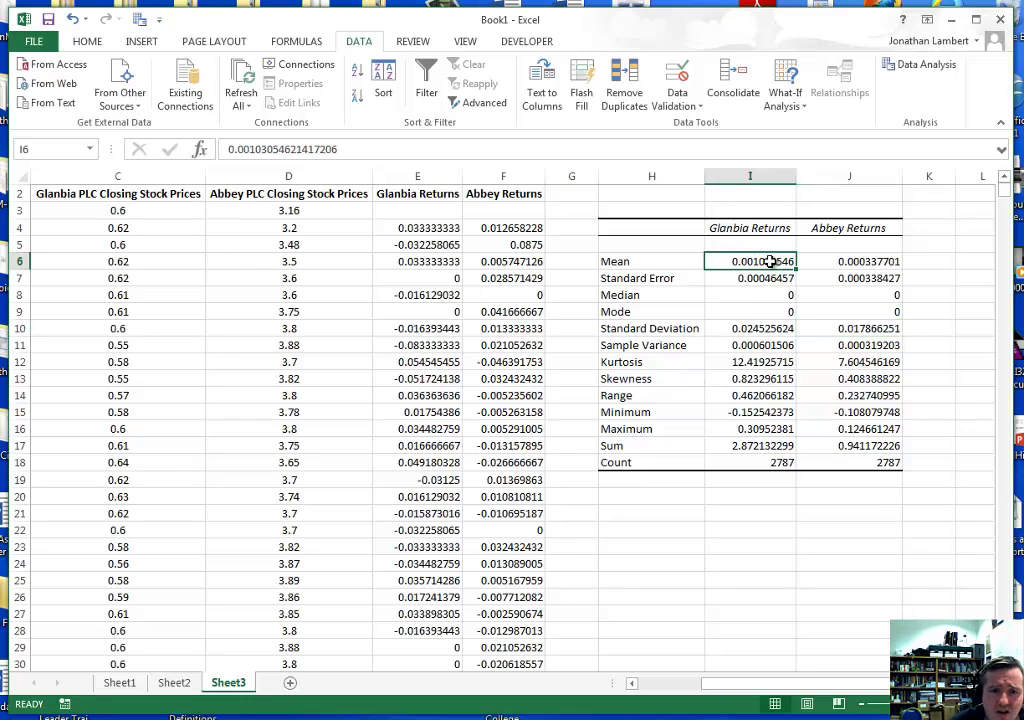
pyautogui.click(862, 261)
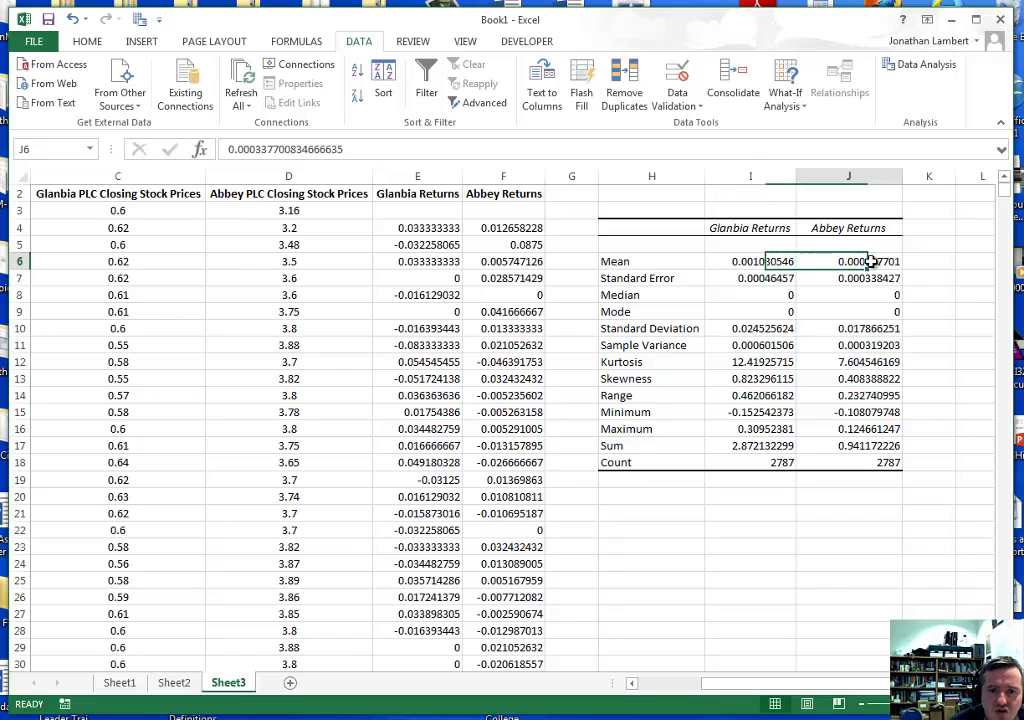
pyautogui.click(780, 261)
pyautogui.click(864, 261)
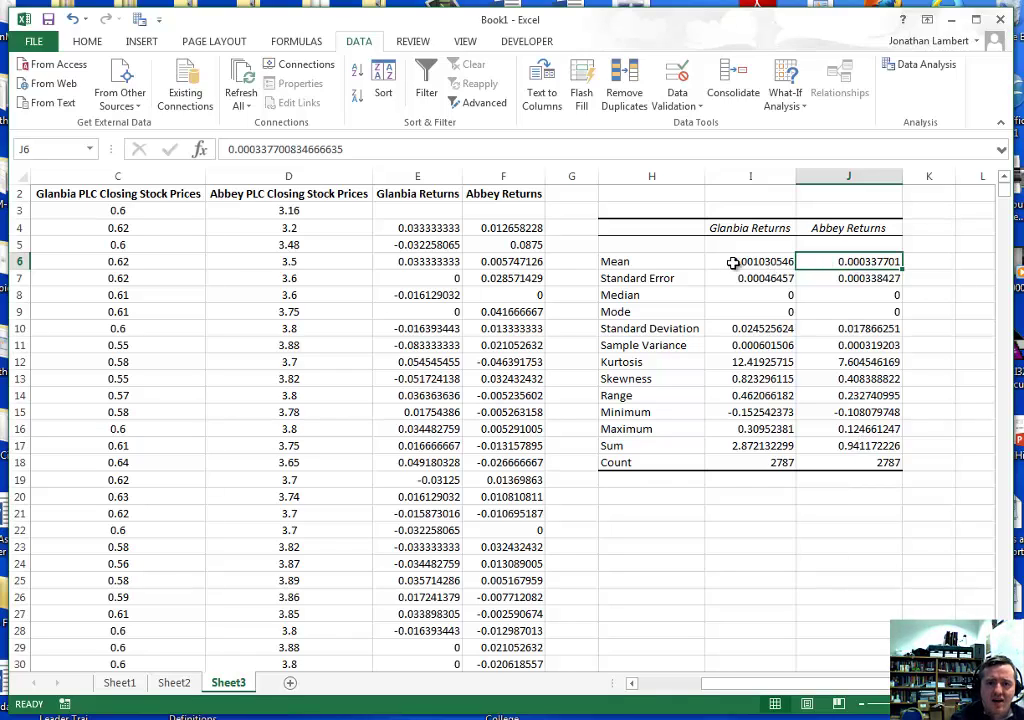
pyautogui.click(655, 531)
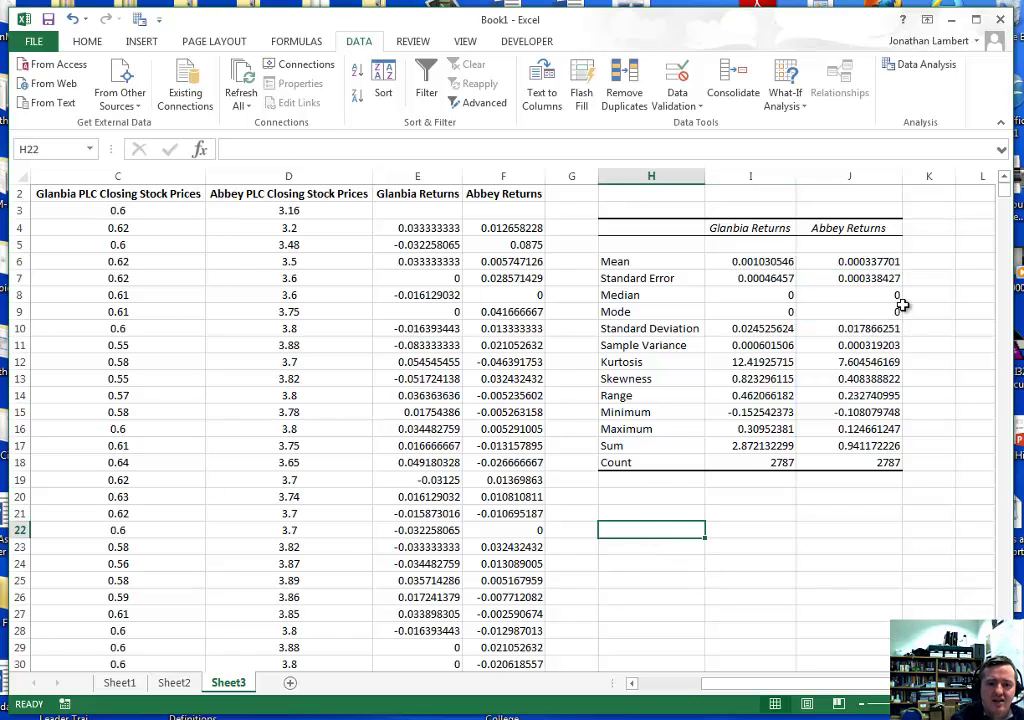
# Review the equal- and unequal-variance two-sample t-tests among the Data Analysis tools, keeping the sample variances in the statistics table in view.
pyautogui.click(918, 68)
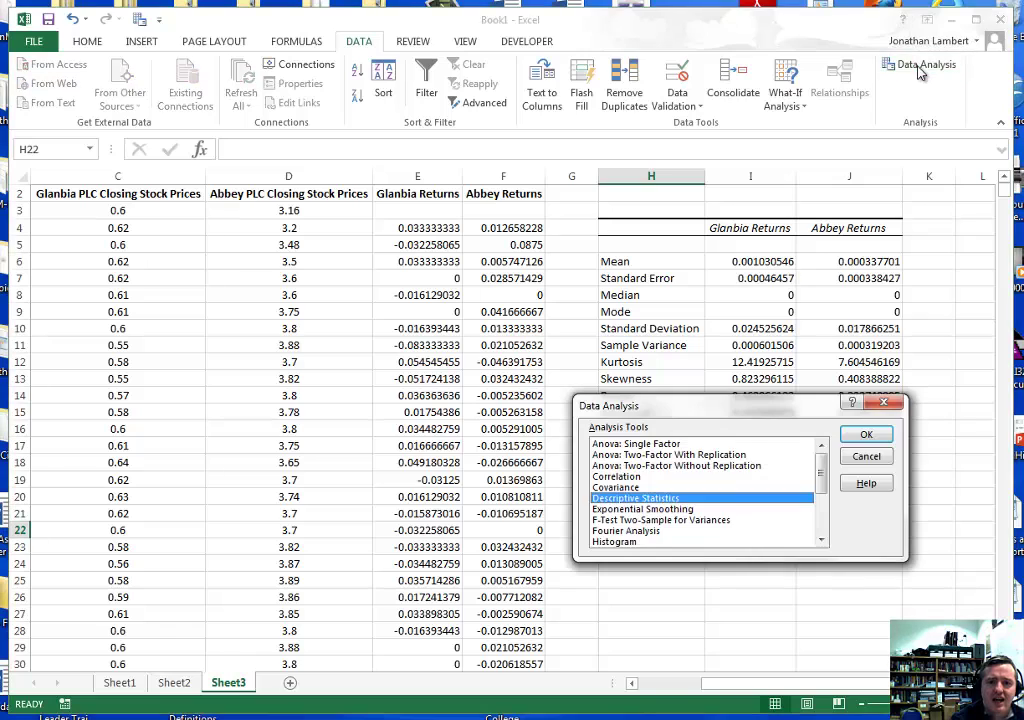
pyautogui.moveTo(822, 478); pyautogui.dragTo(822, 512)
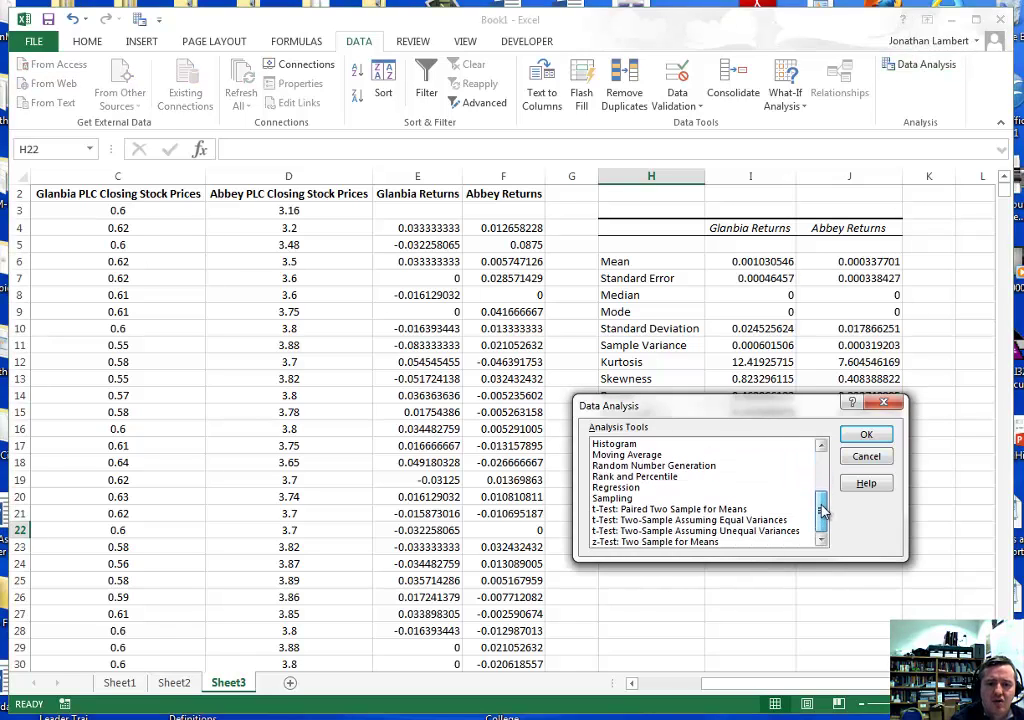
pyautogui.click(708, 520)
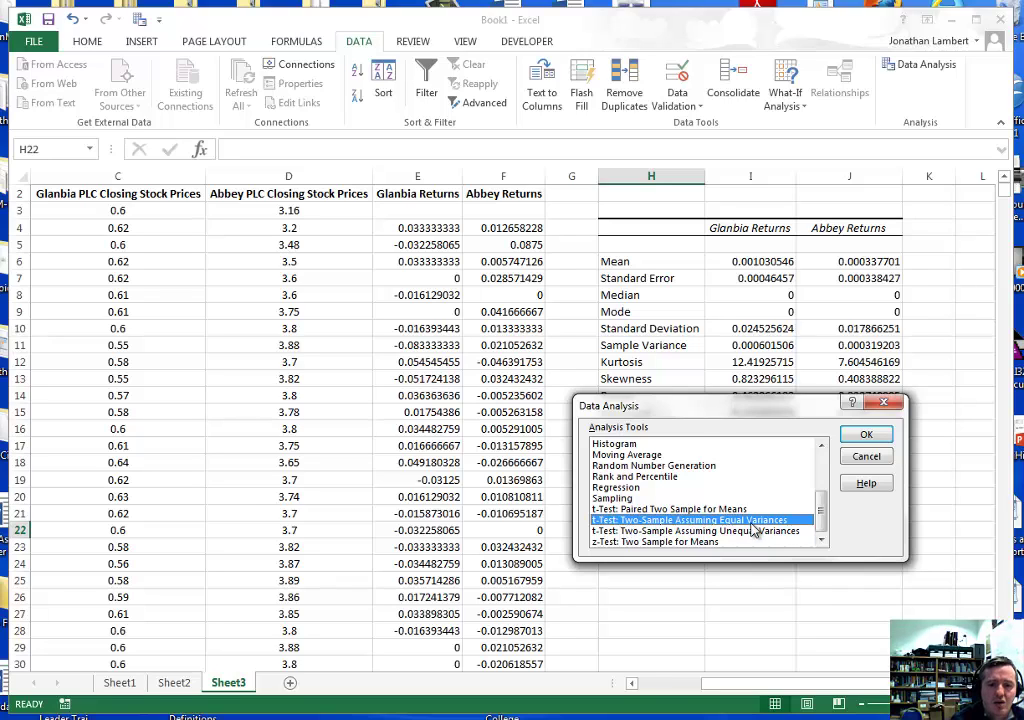
pyautogui.click(634, 531)
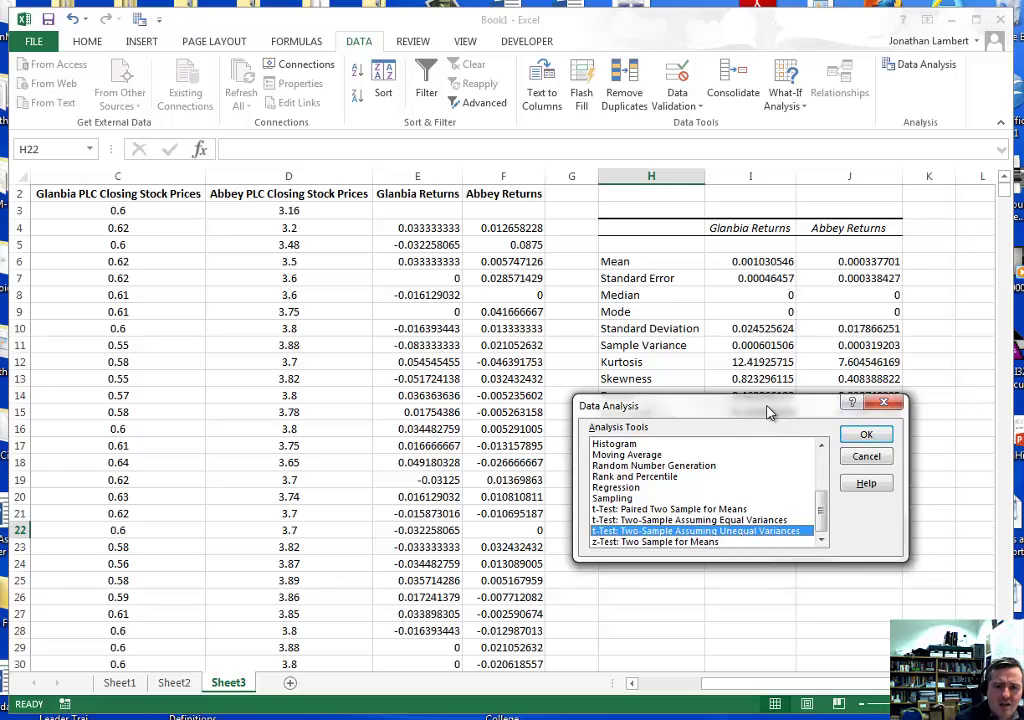
pyautogui.moveTo(772, 410); pyautogui.dragTo(611, 411)
pyautogui.moveTo(538, 385); pyautogui.dragTo(405, 240)
pyautogui.click(357, 366)
pyautogui.click(358, 360)
pyautogui.click(355, 346)
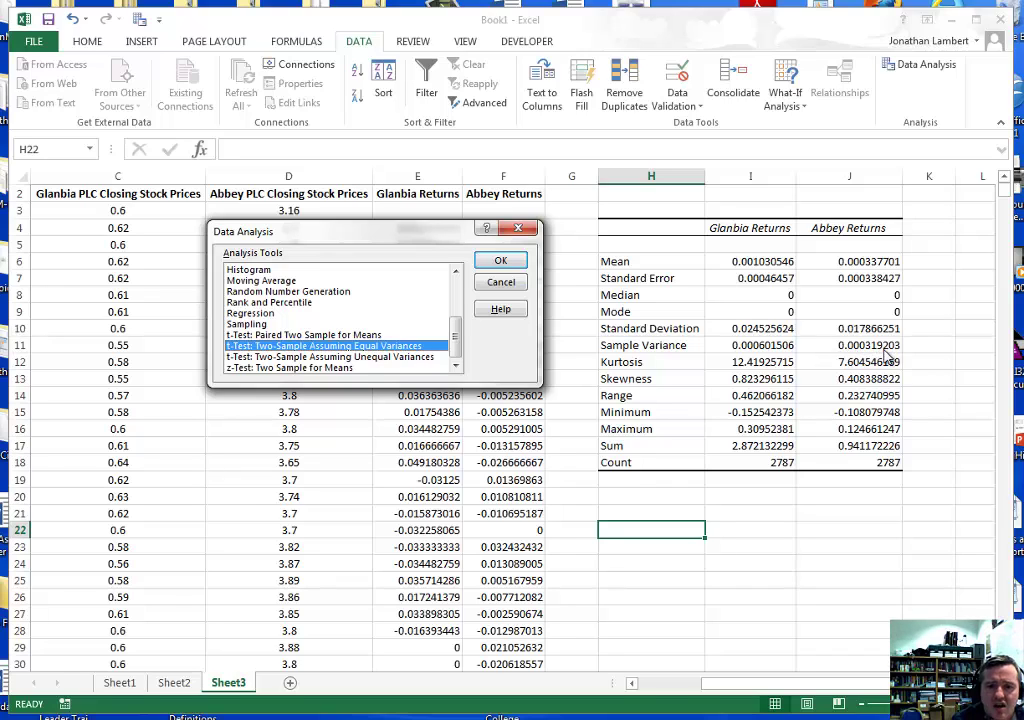
# Start an F-Test Two-Sample for Variances analysis and move its dialog clear of the returns columns.
pyautogui.moveTo(453, 337); pyautogui.dragTo(457, 319)
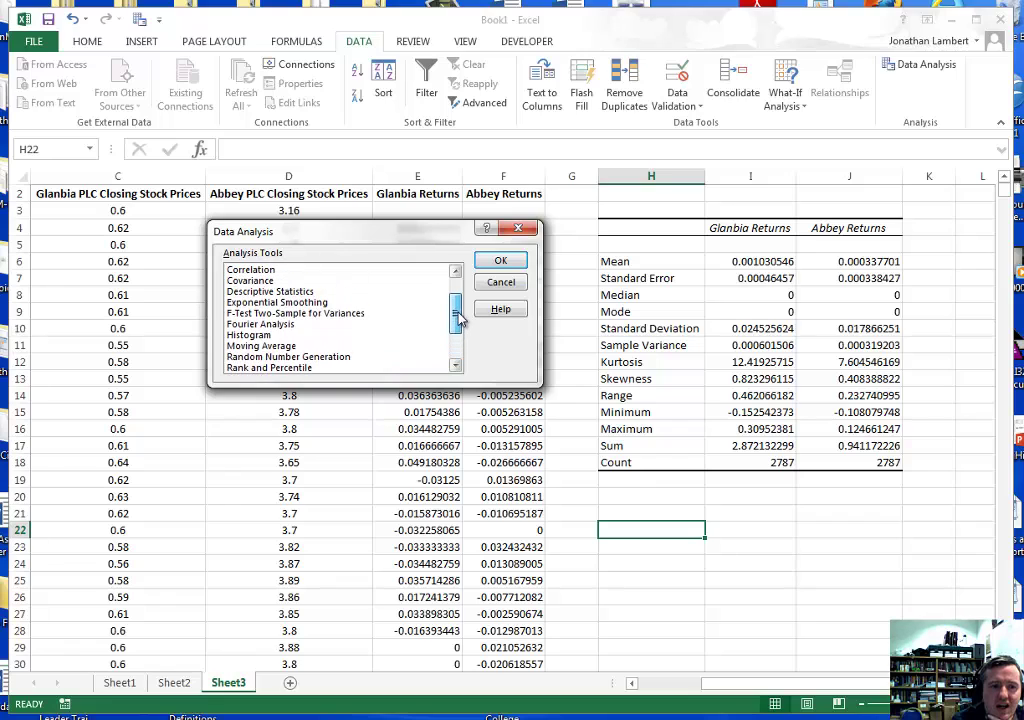
pyautogui.click(291, 316)
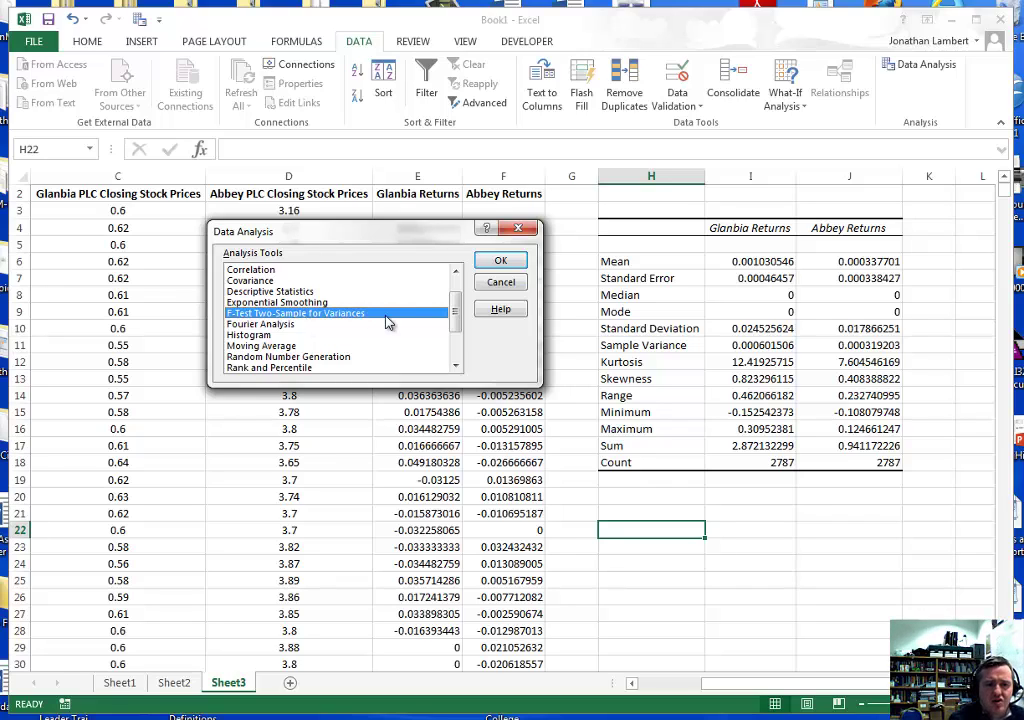
pyautogui.click(501, 260)
pyautogui.moveTo(361, 226); pyautogui.dragTo(800, 215)
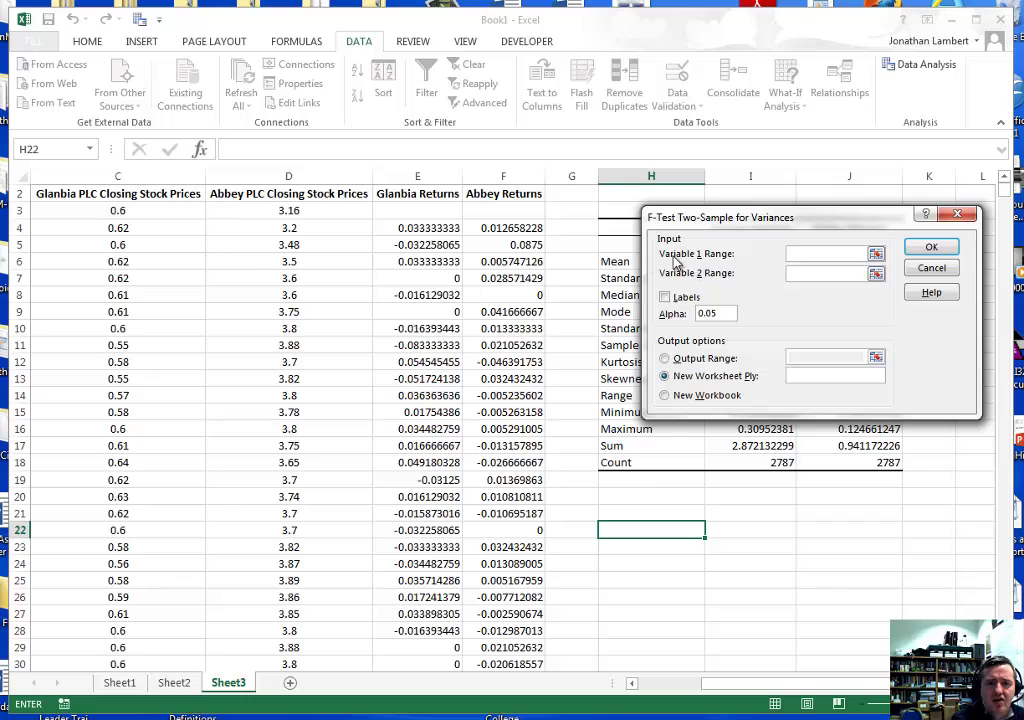
# Set the F-test's Variable 1 range to the Glanbia returns E2:E2790 and Variable 2 to the Abbey returns F2:F2790.
pyautogui.click(425, 195)
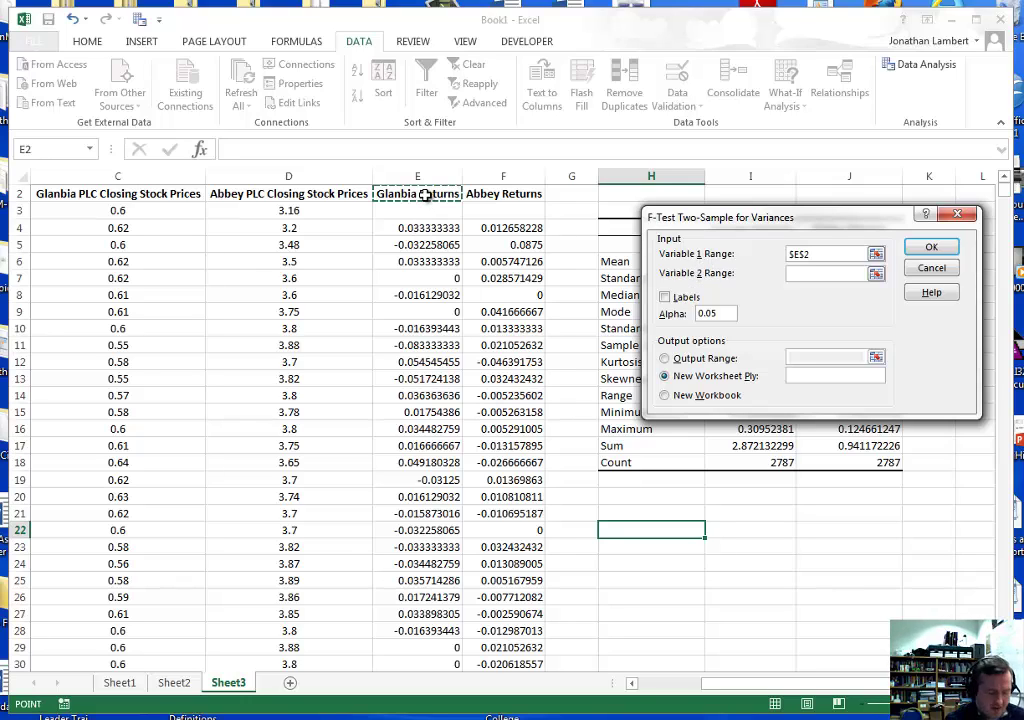
pyautogui.hotkey('ctrl', 'shift', 'Down')
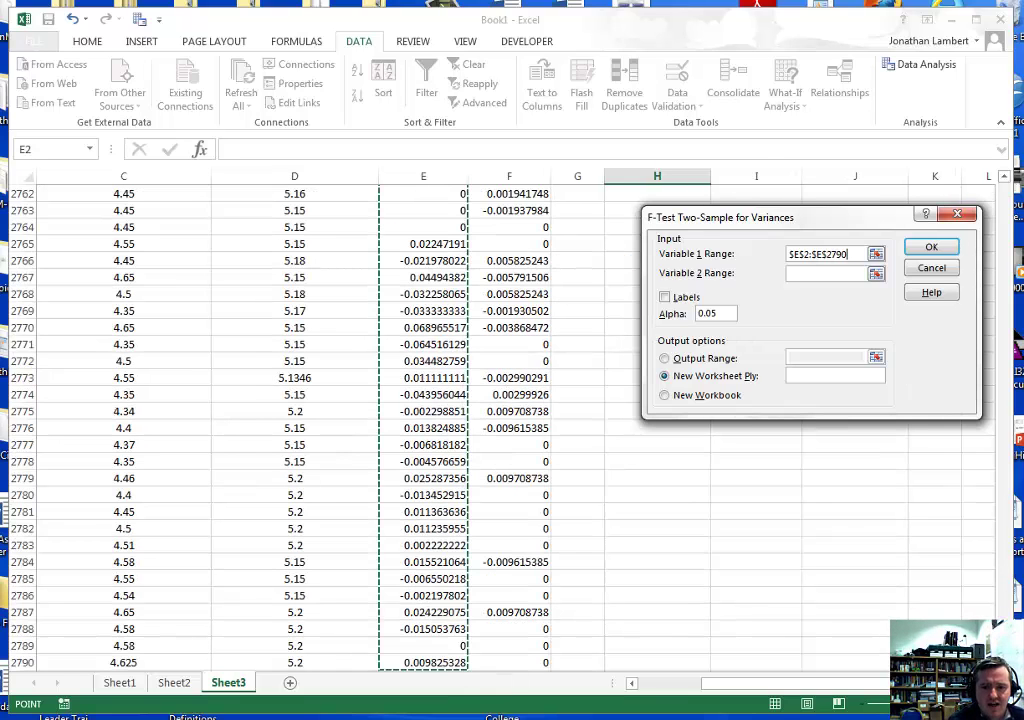
pyautogui.scroll(20, 822, 291)
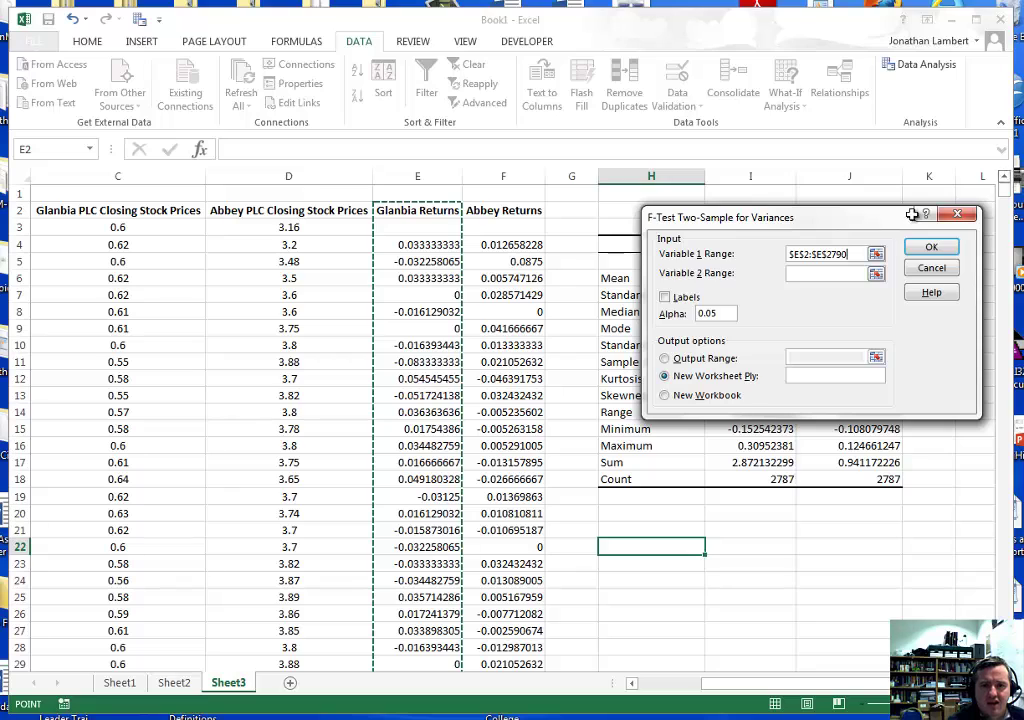
pyautogui.click(814, 272)
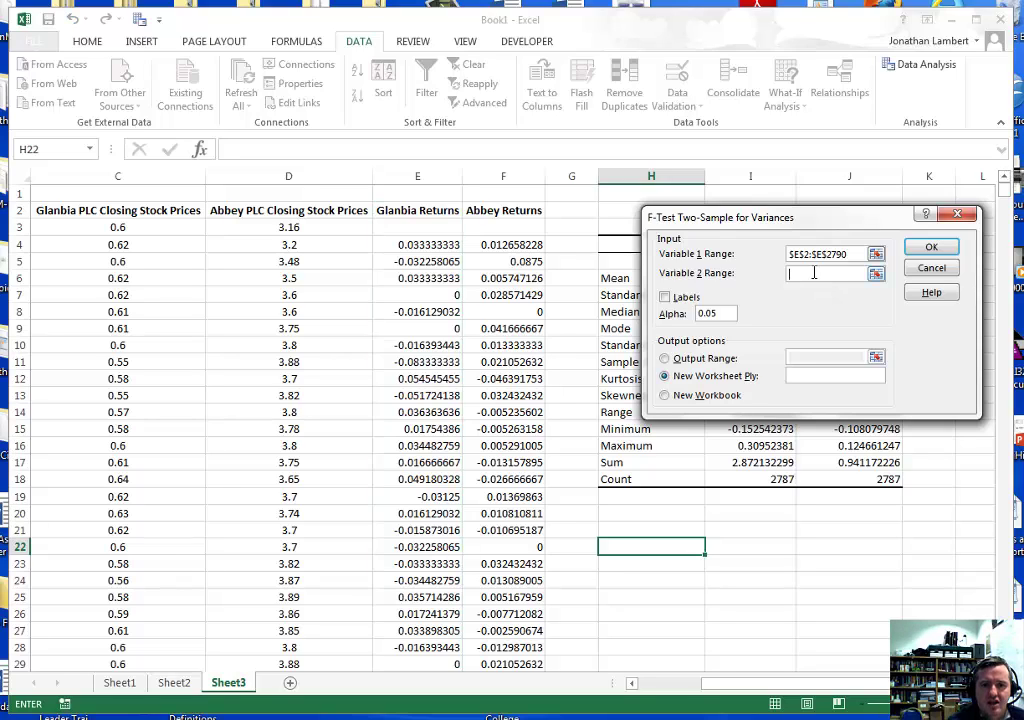
pyautogui.click(503, 210)
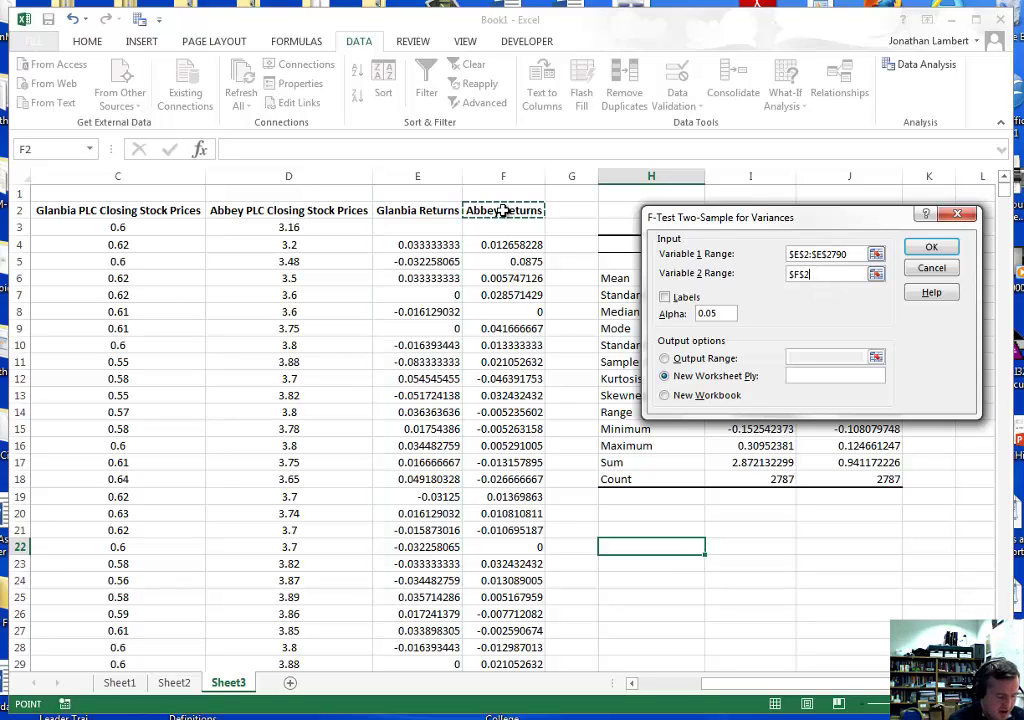
pyautogui.hotkey('ctrl', 'shift', 'Down')
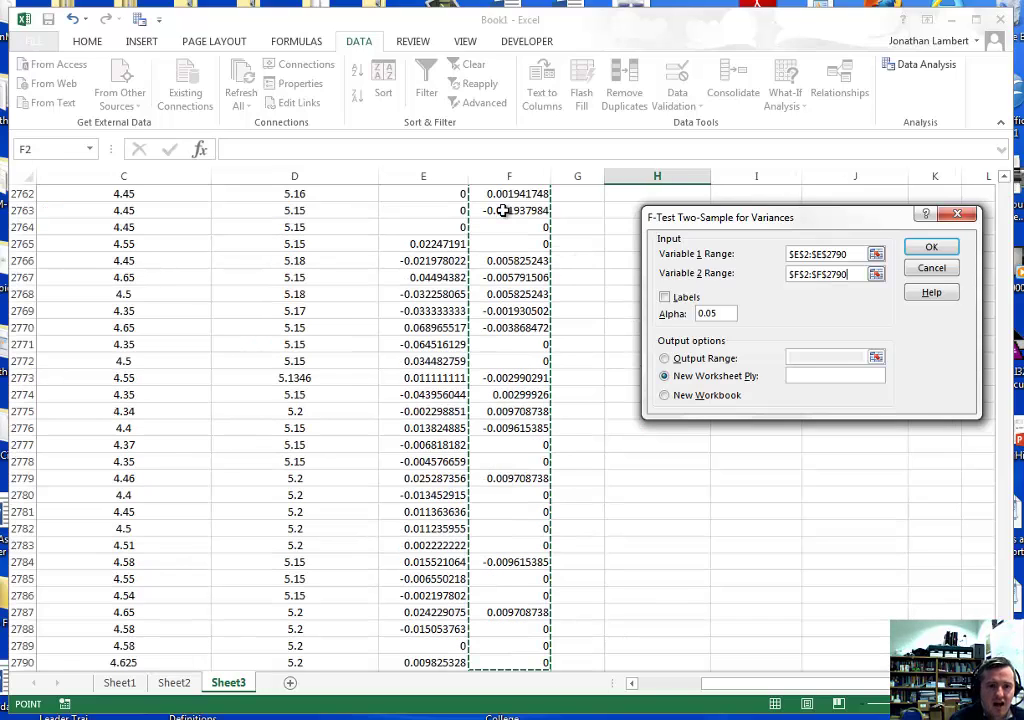
pyautogui.moveTo(1010, 530); pyautogui.dragTo(1008, 175)
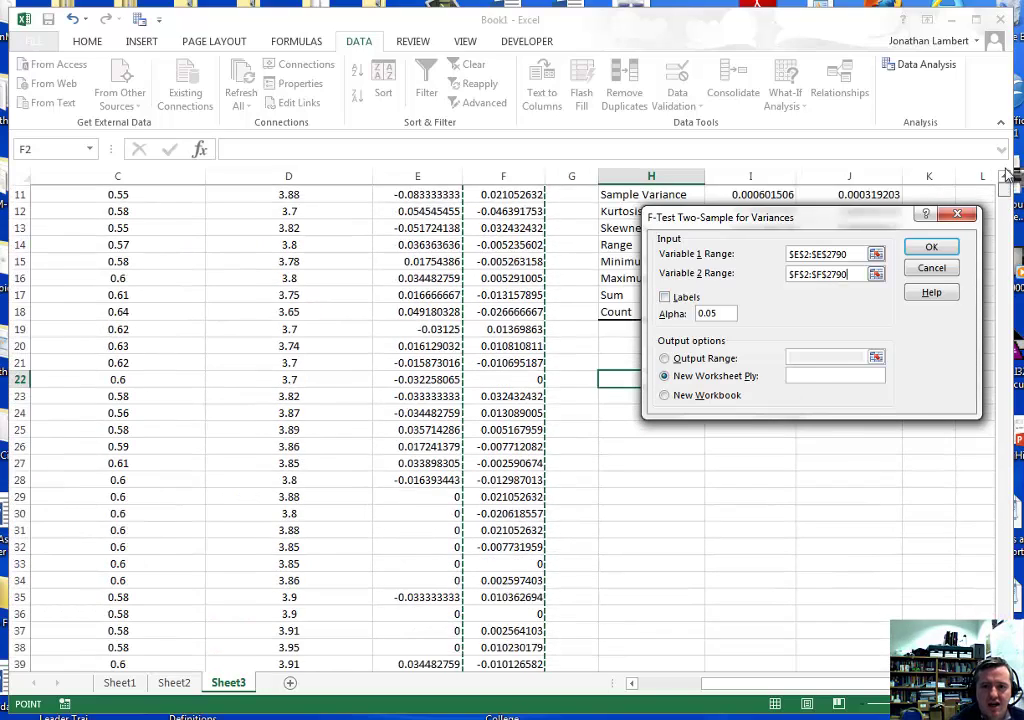
# Mark the F-test ranges as including labels and set alpha to 0.025.
pyautogui.click(665, 297)
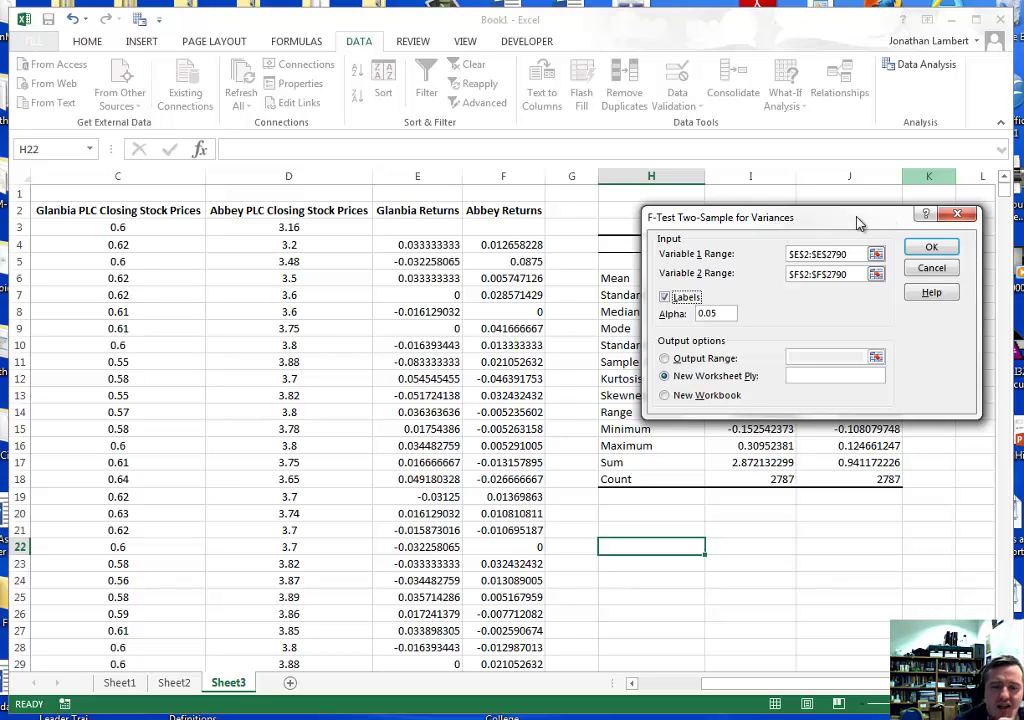
pyautogui.click(718, 314)
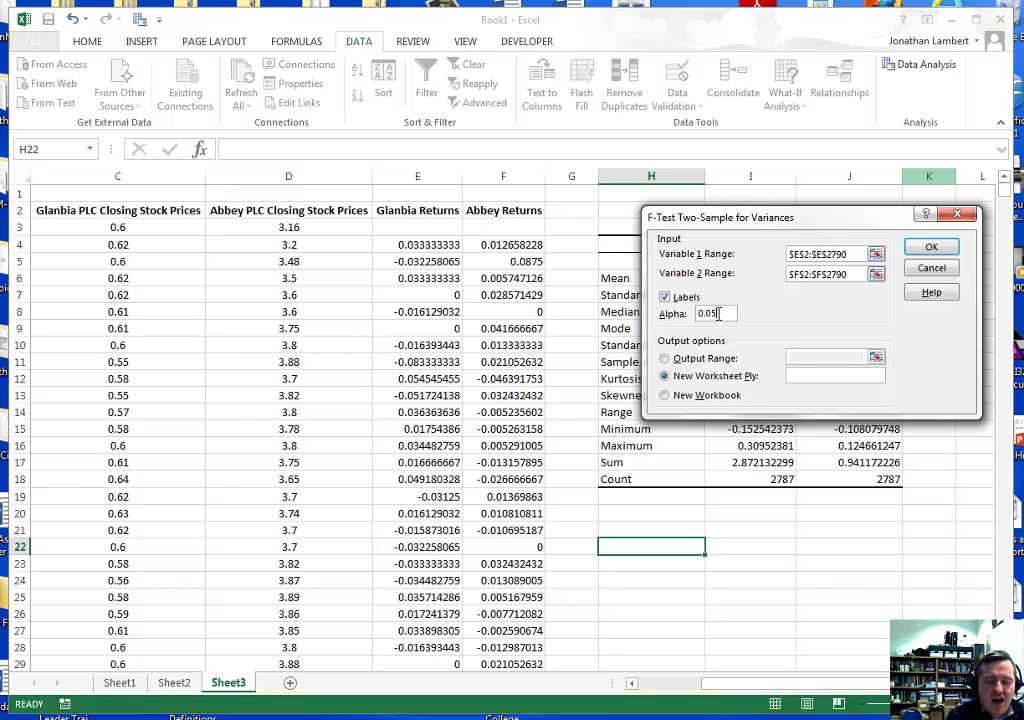
pyautogui.press('BackSpace')
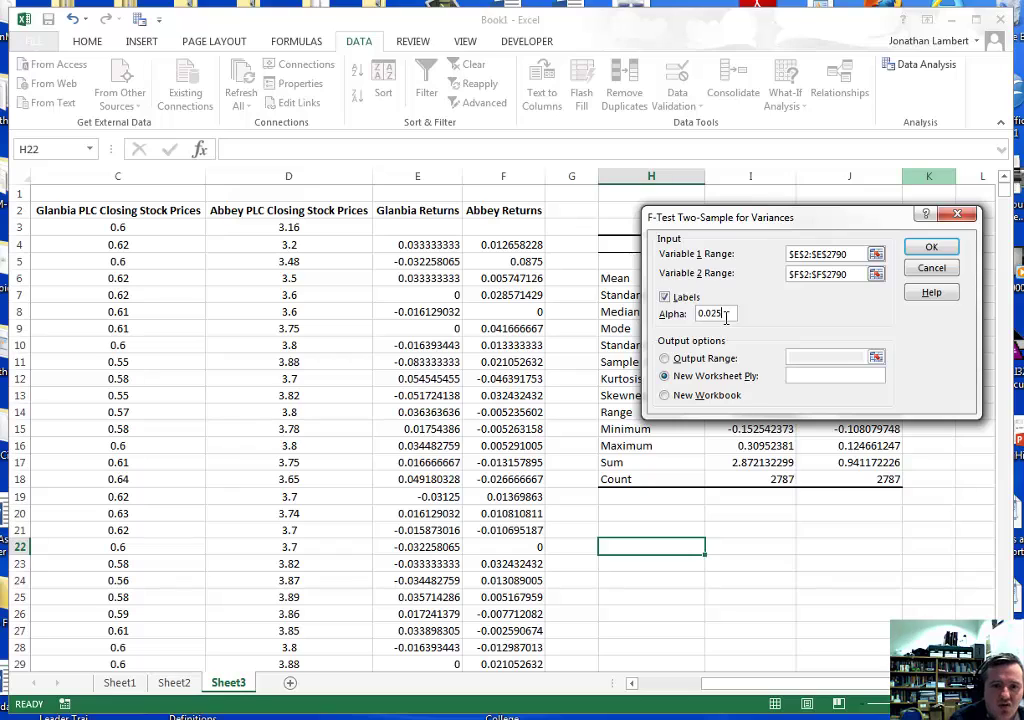
# Direct the F-test output to cell H22 on the current sheet and run the test.
pyautogui.click(665, 359)
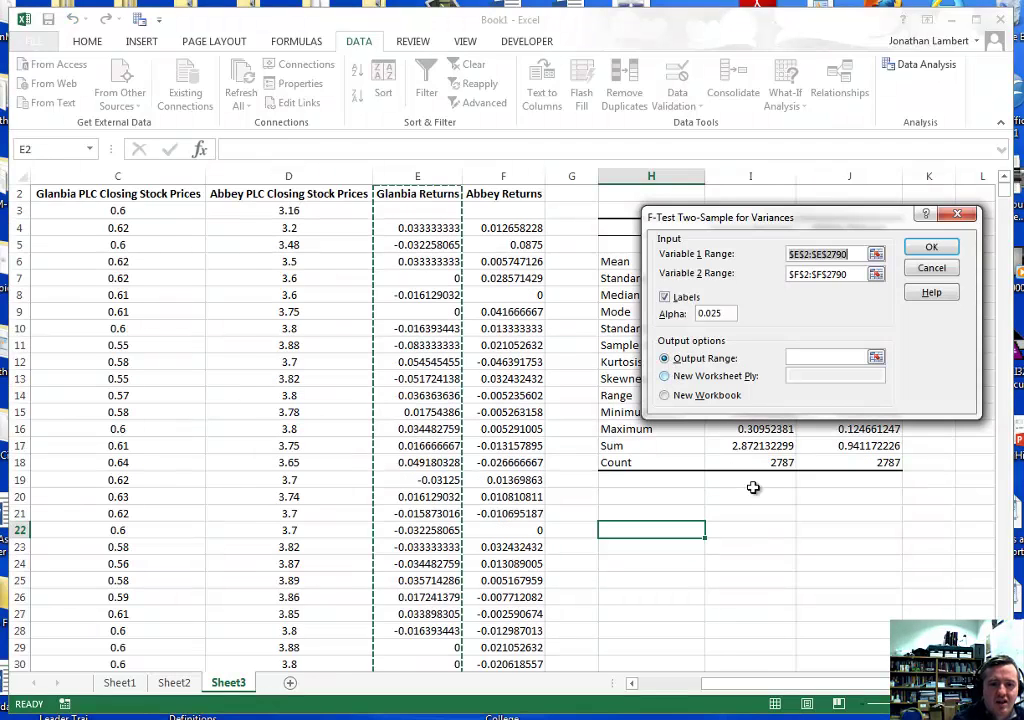
pyautogui.click(795, 360)
pyautogui.click(618, 531)
pyautogui.click(941, 249)
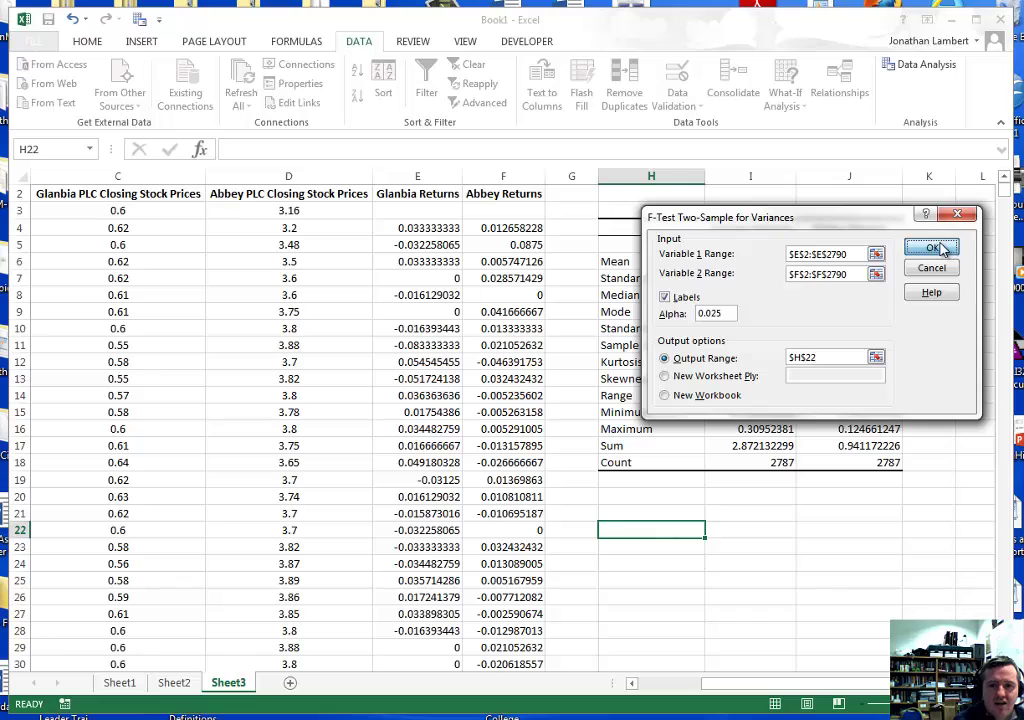
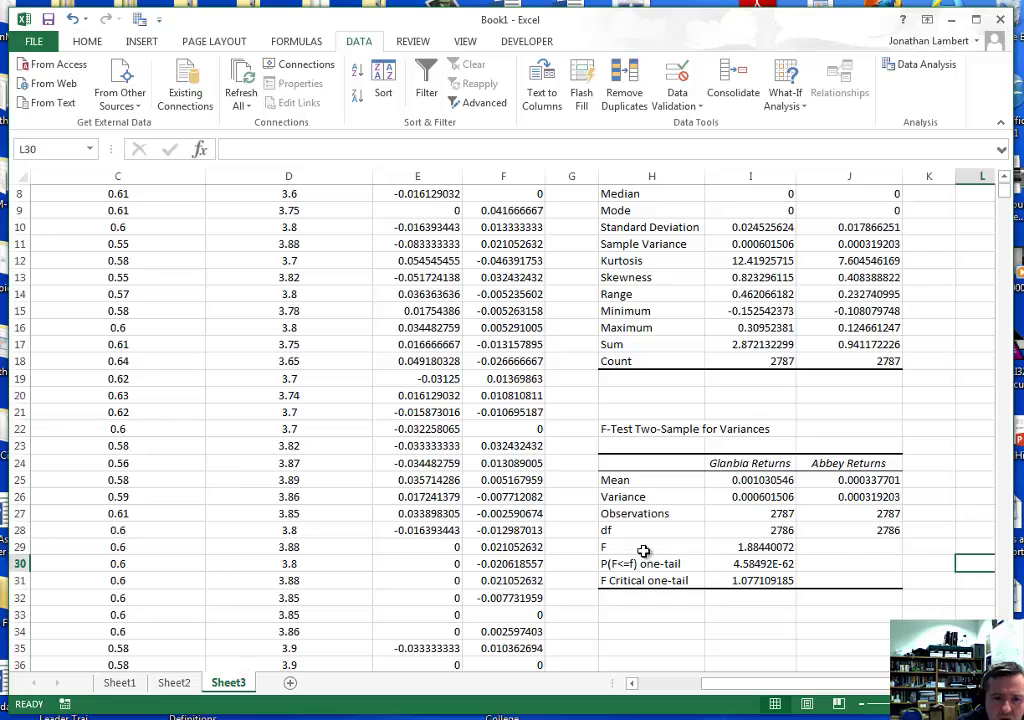
# Compare the F statistic with the one-tail F critical value in the F-test results.
pyautogui.click(637, 548)
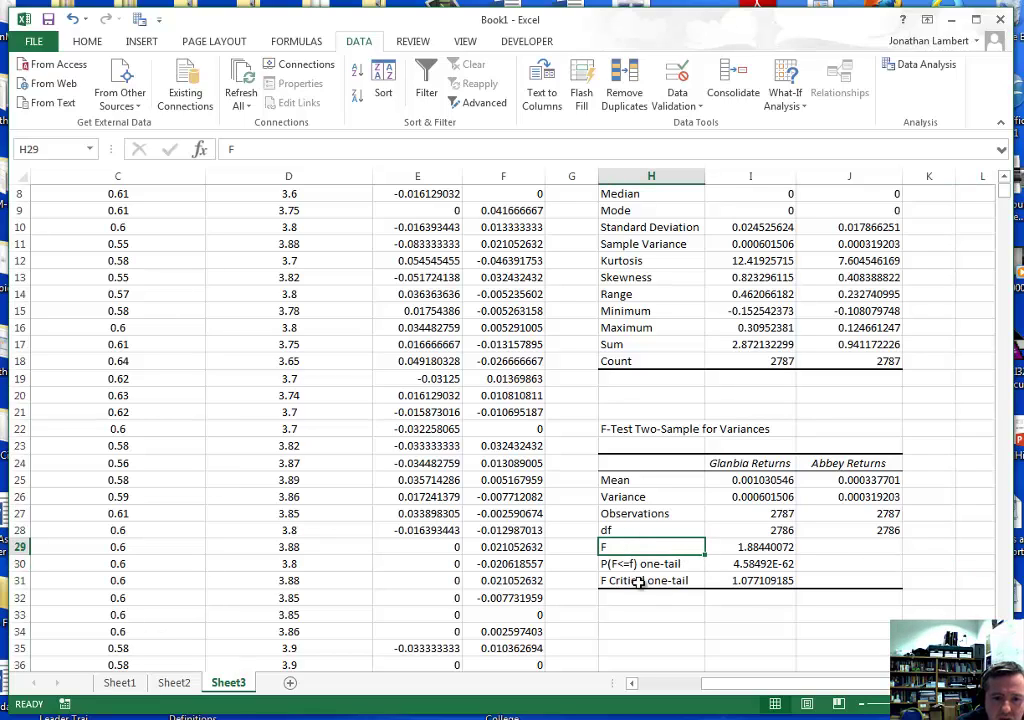
pyautogui.click(642, 582)
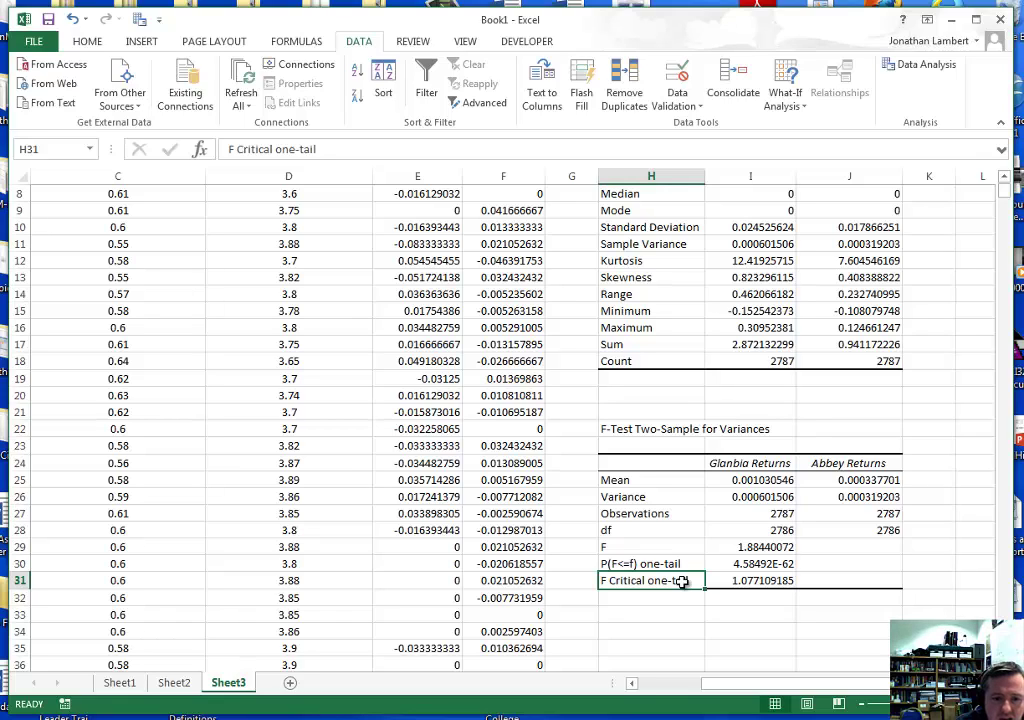
pyautogui.click(683, 549)
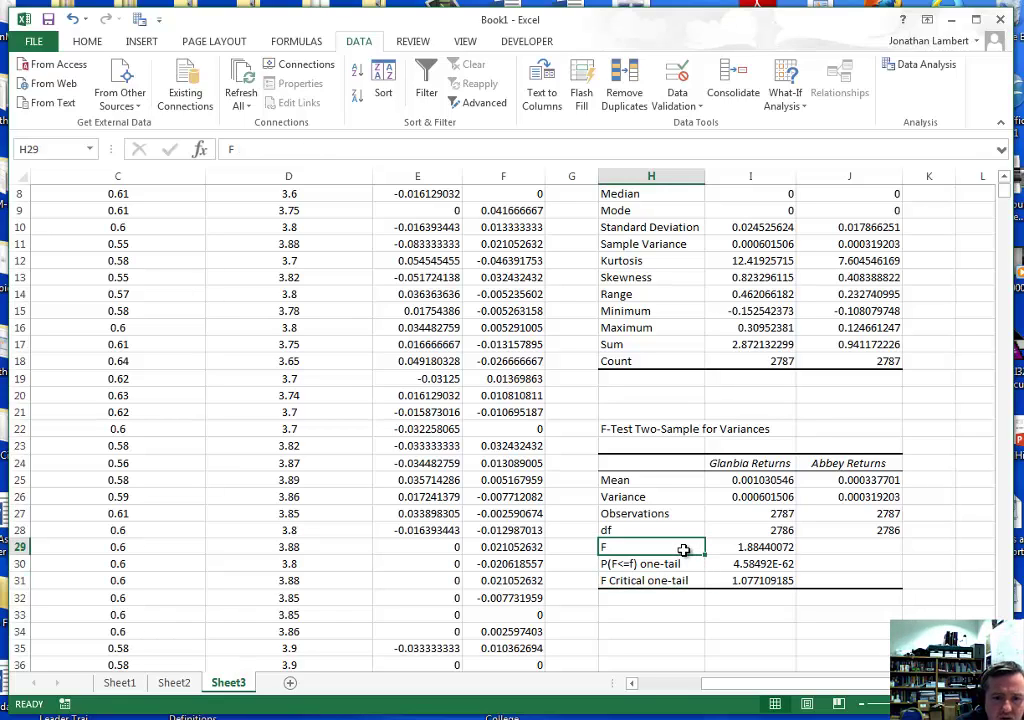
pyautogui.click(661, 584)
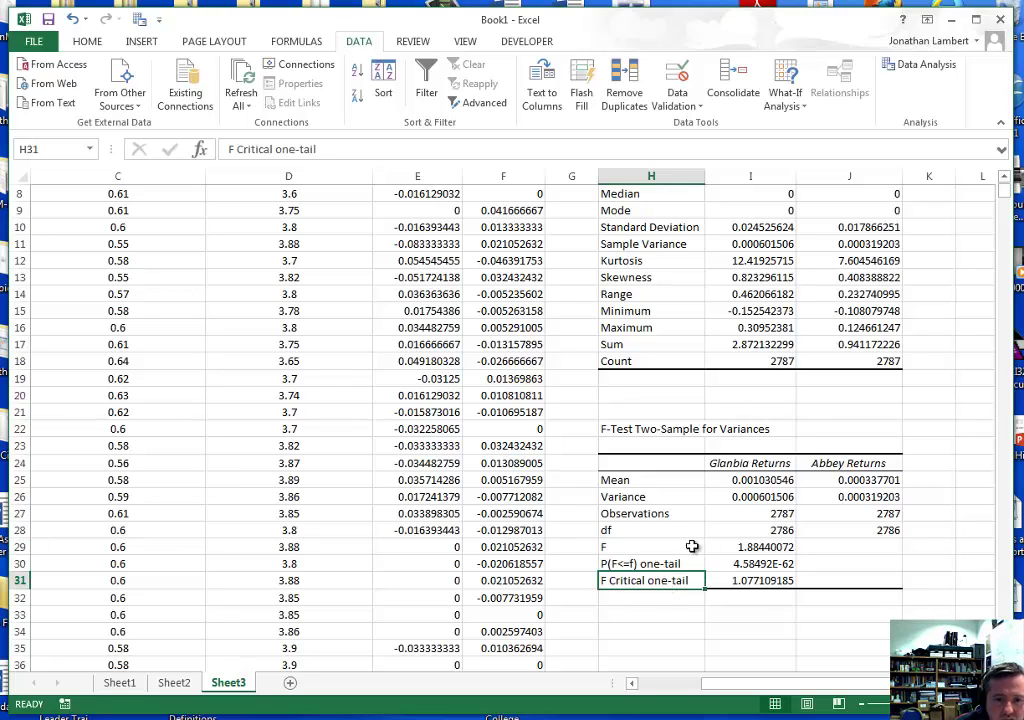
pyautogui.click(765, 547)
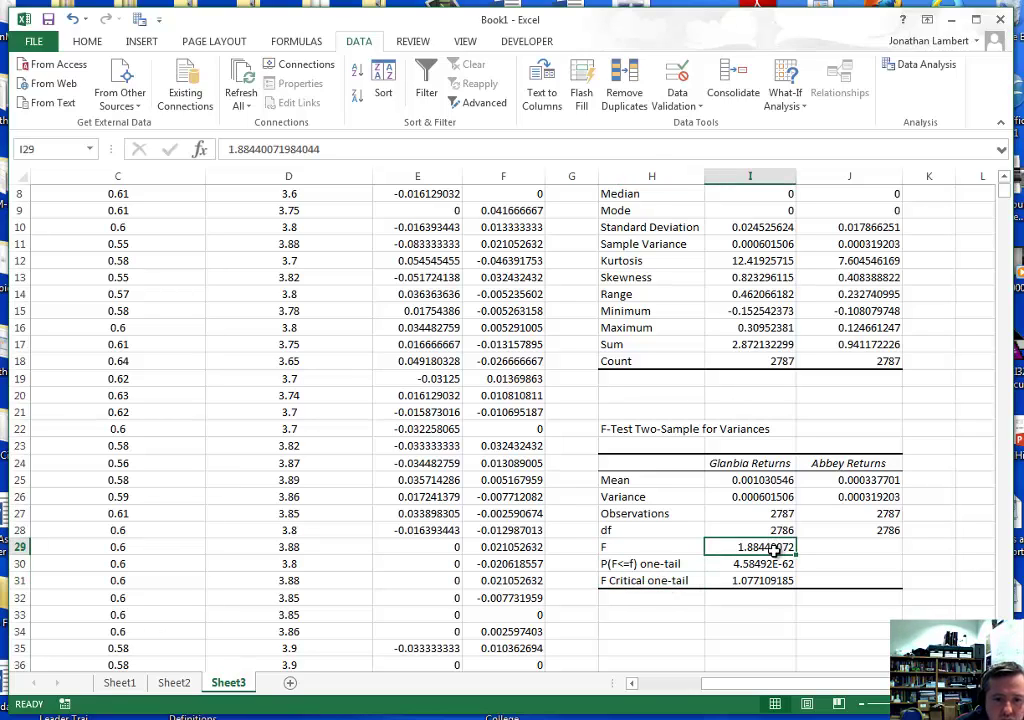
pyautogui.click(760, 582)
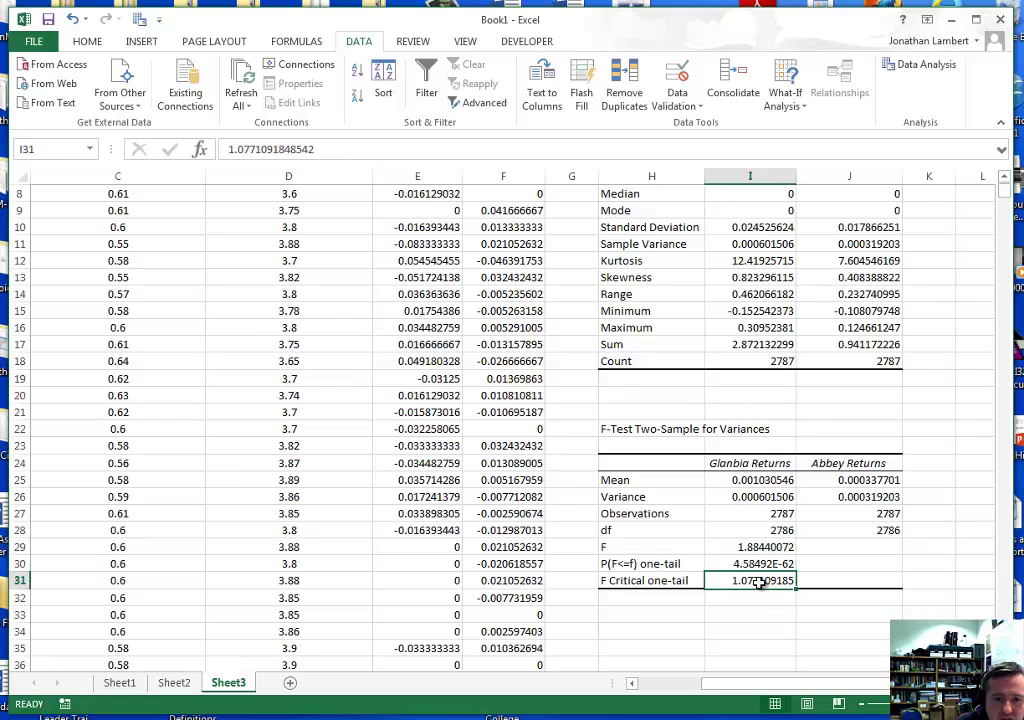
pyautogui.click(757, 547)
pyautogui.click(762, 582)
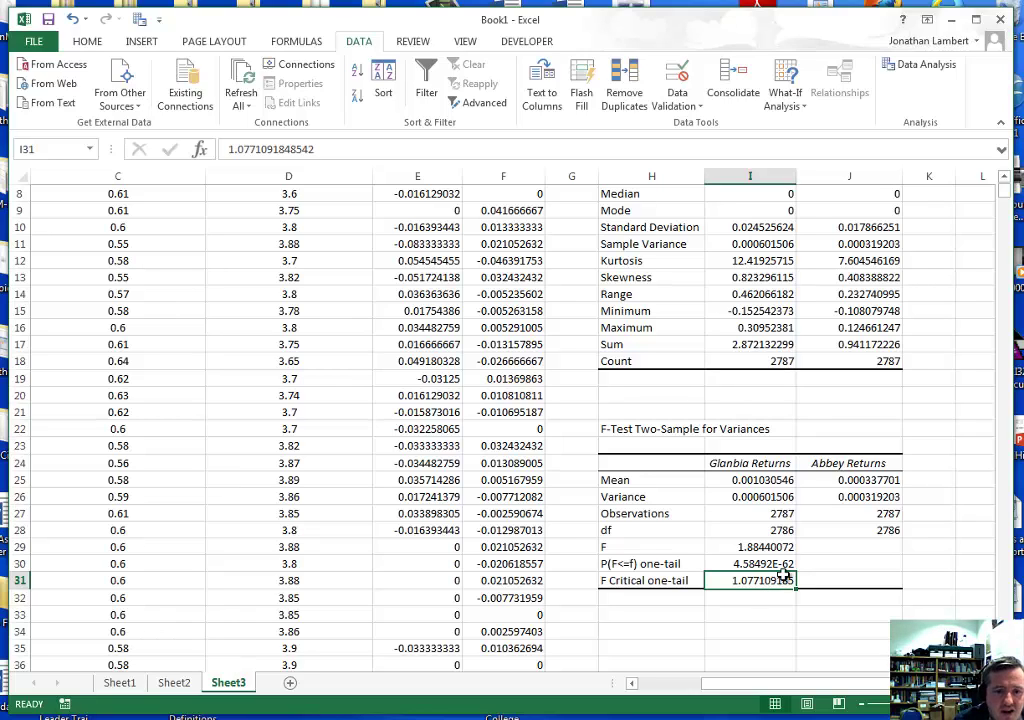
# Examine the one-tail p-value in the F-test results and check it against the F statistic and critical value.
pyautogui.click(657, 565)
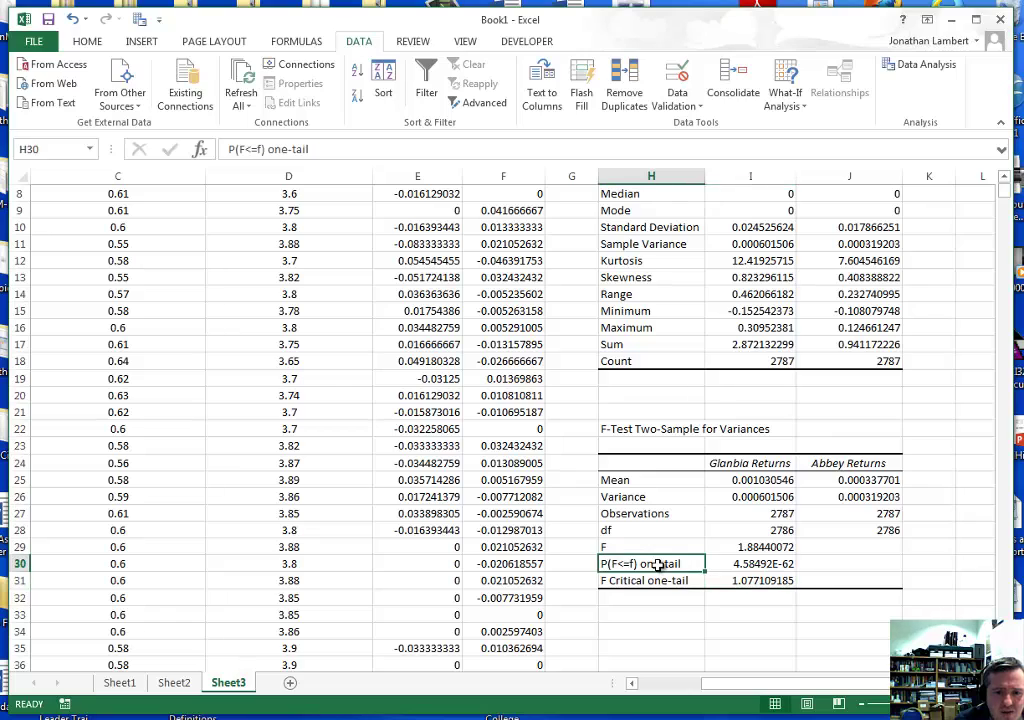
pyautogui.click(742, 564)
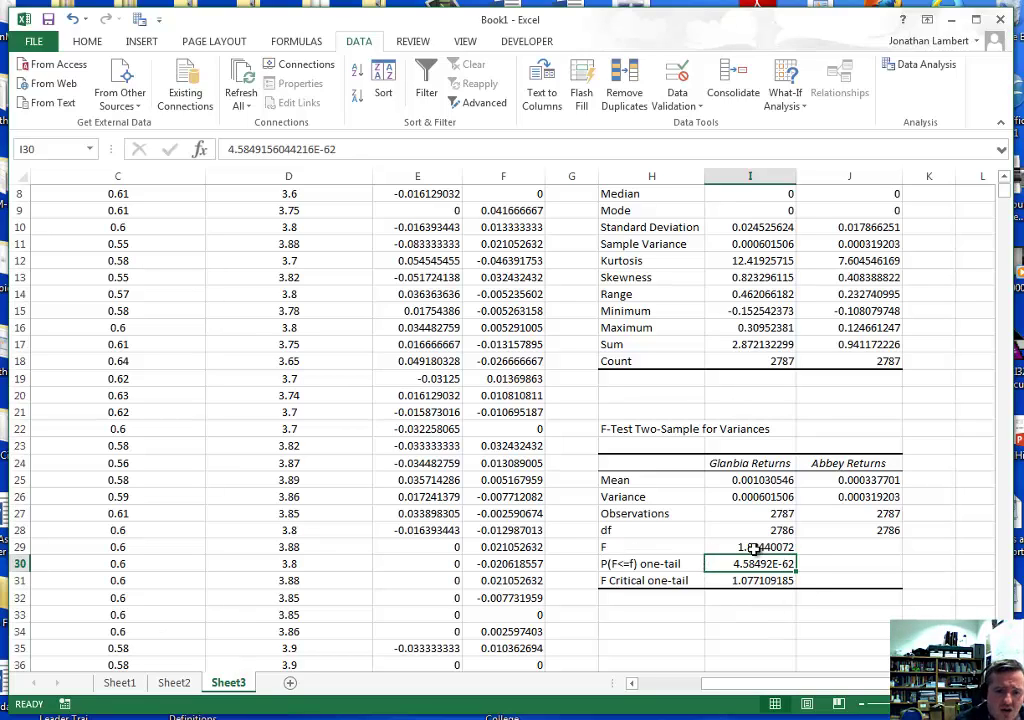
pyautogui.click(632, 428)
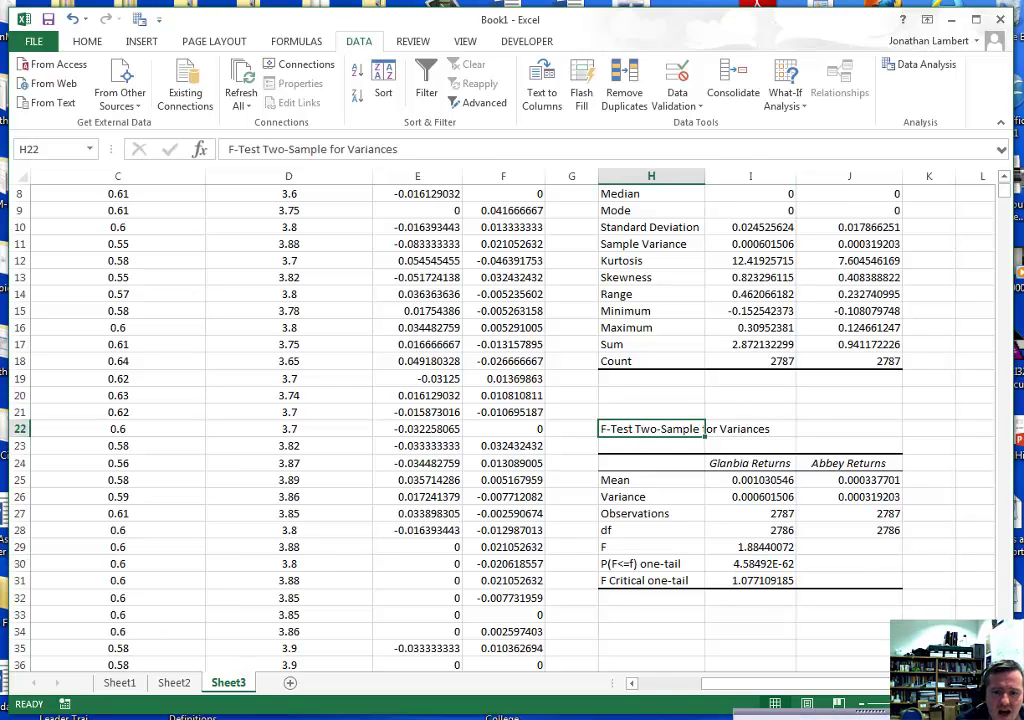
pyautogui.click(760, 548)
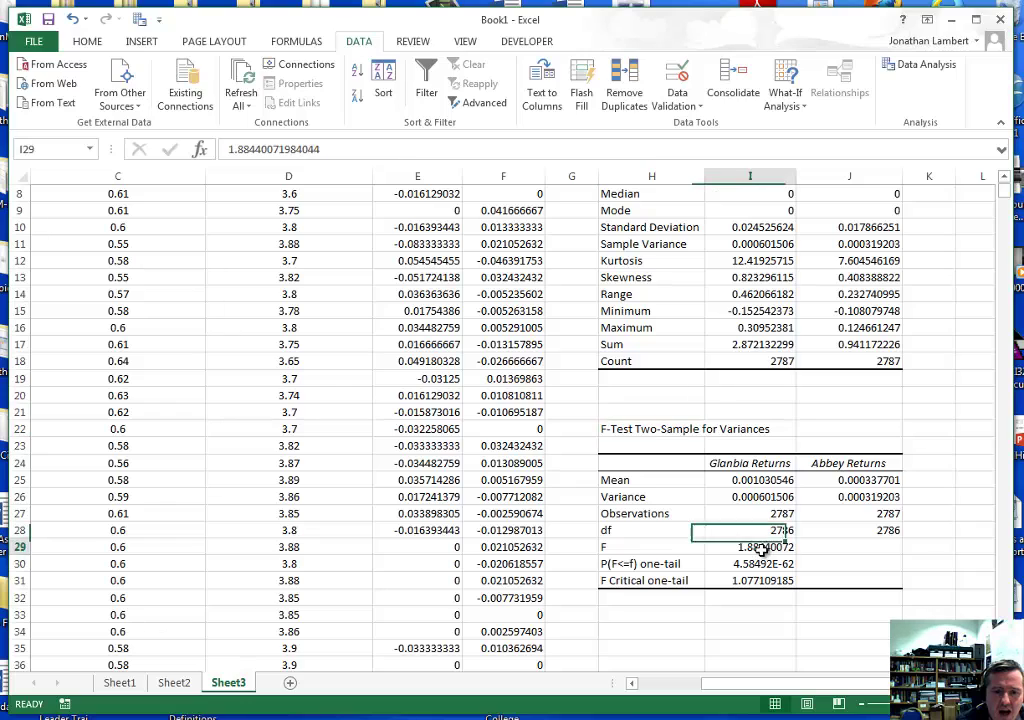
pyautogui.click(760, 581)
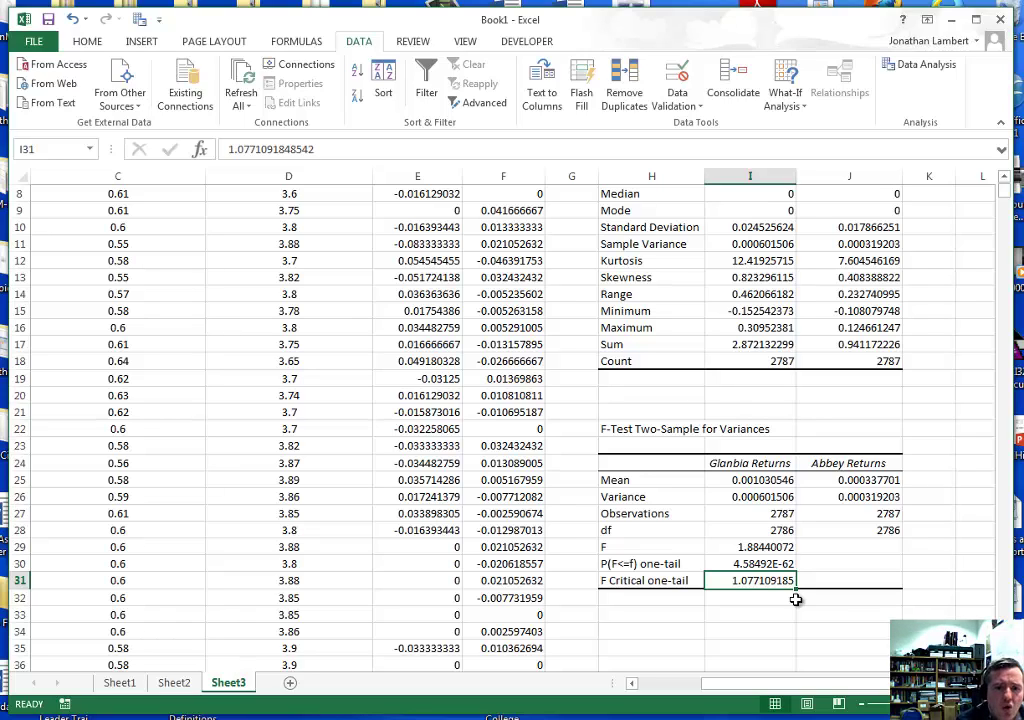
pyautogui.click(727, 428)
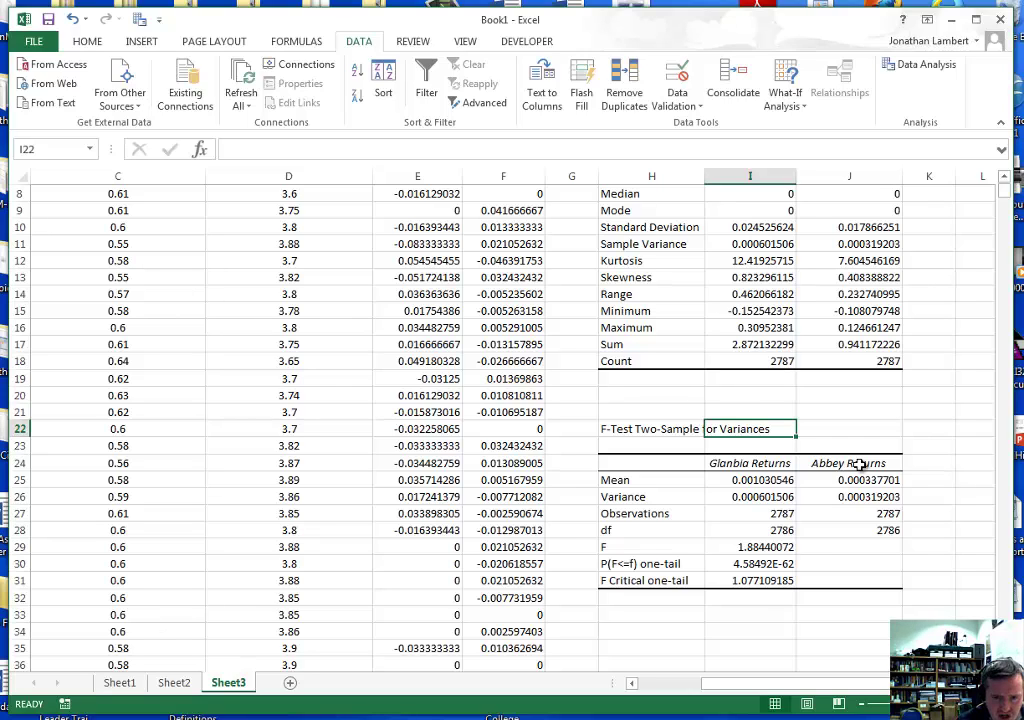
# Start a two-sample t-test assuming unequal variances from the data analysis tools.
pyautogui.click(656, 632)
pyautogui.scroll(-3, 786, 612)
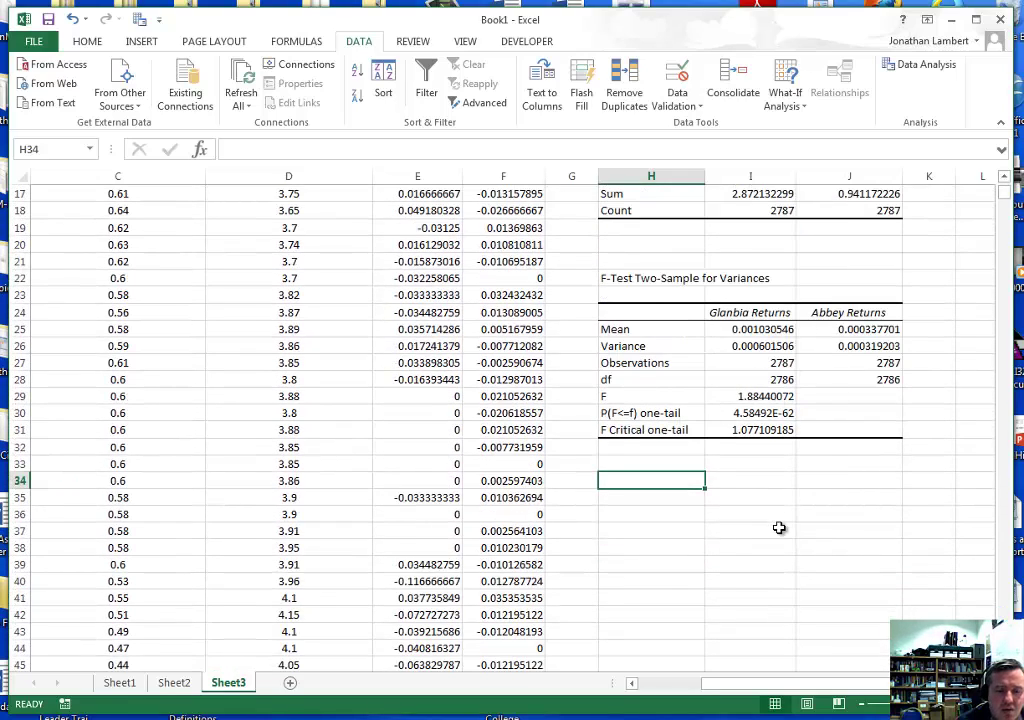
pyautogui.click(922, 68)
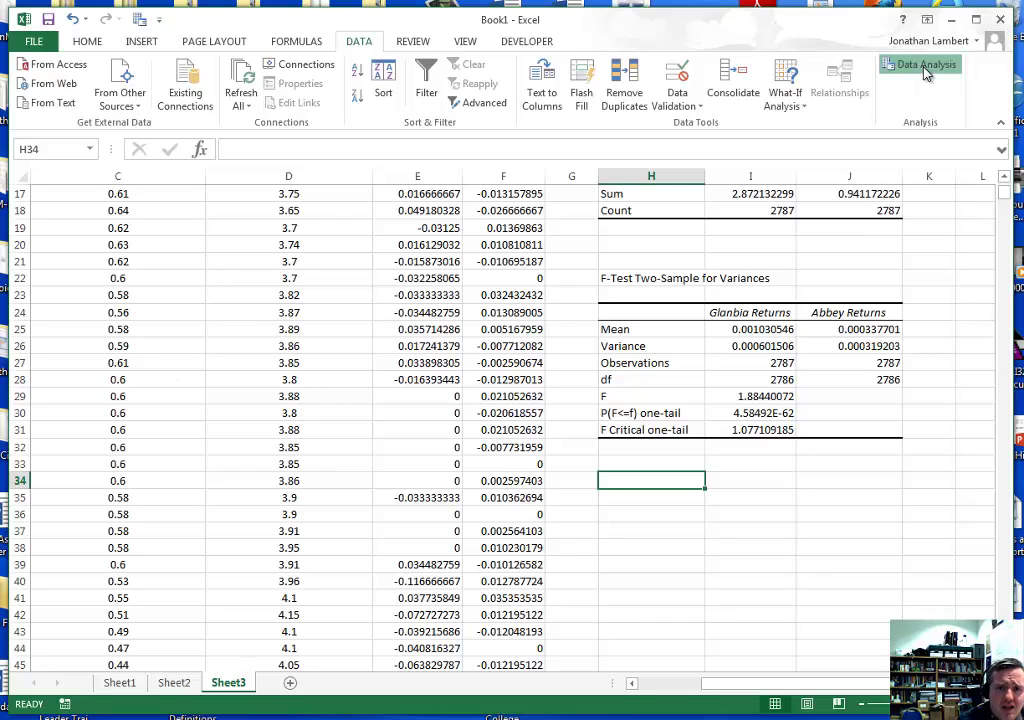
pyautogui.scroll(-3, 893, 340)
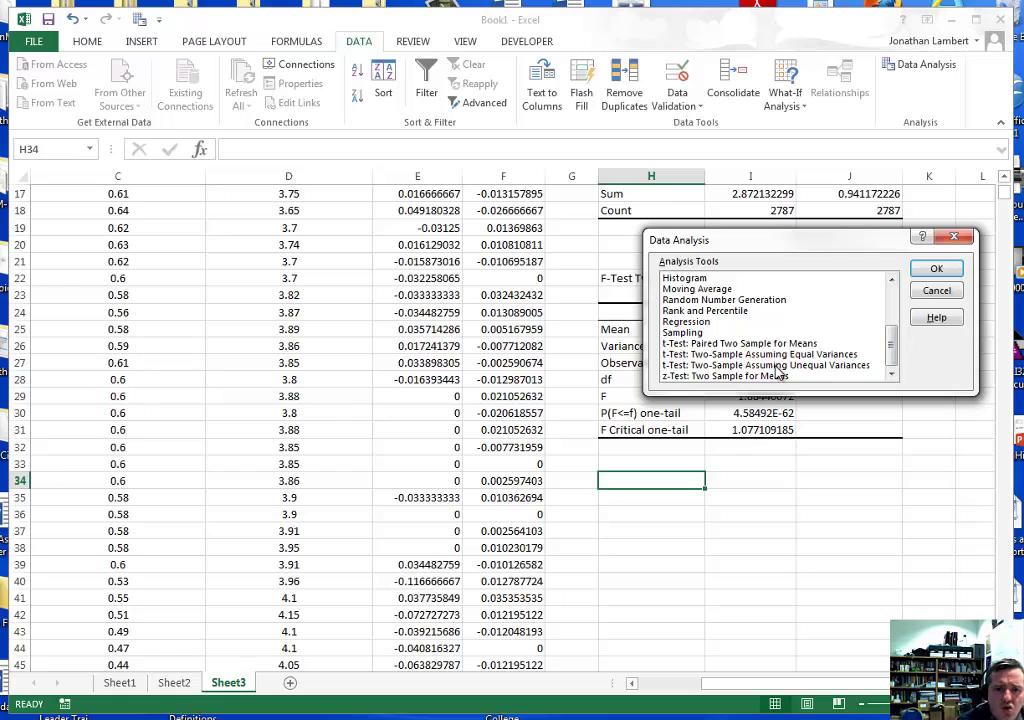
pyautogui.click(778, 366)
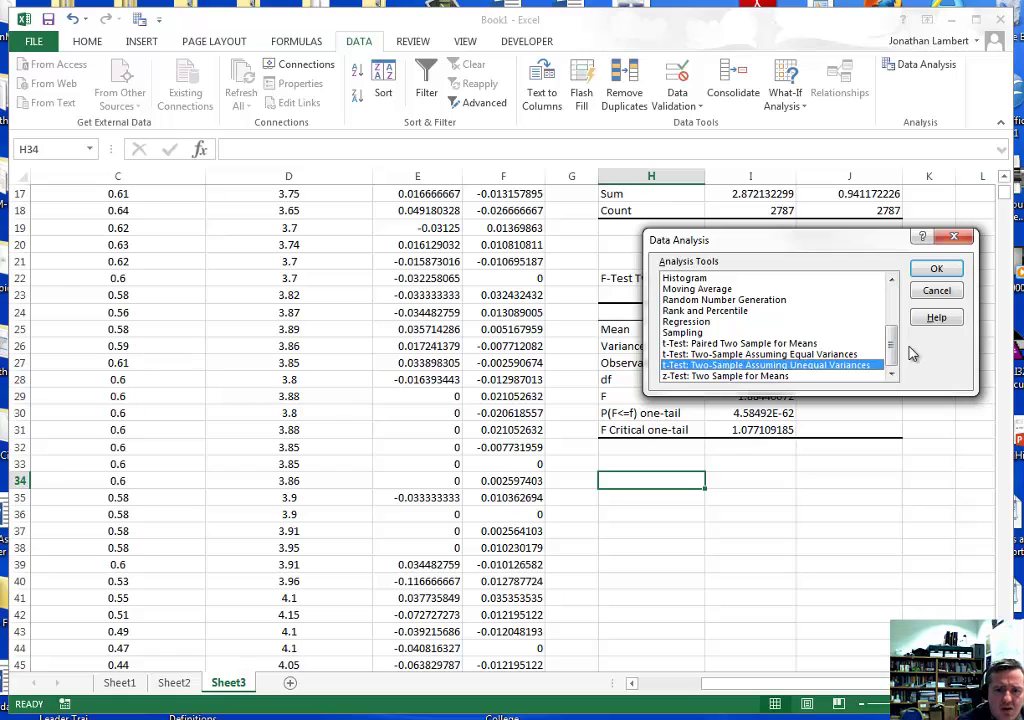
pyautogui.click(936, 271)
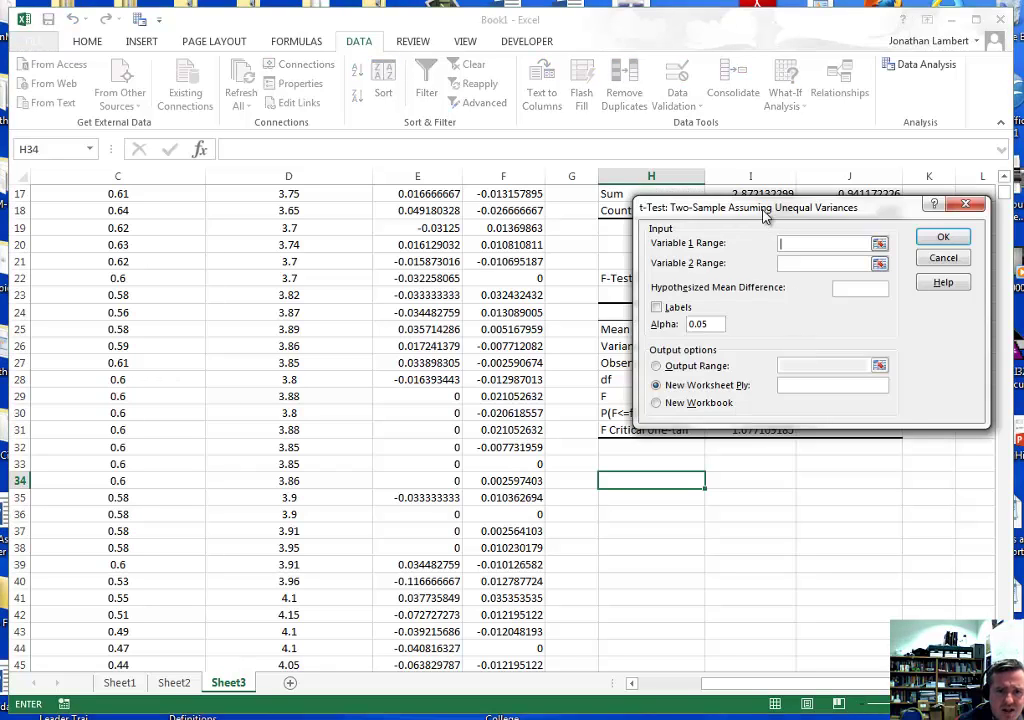
# Set the t-test's Variable 1 range to the Glanbia Returns column including its header, E2:E2790.
pyautogui.moveTo(760, 207); pyautogui.dragTo(706, 269)
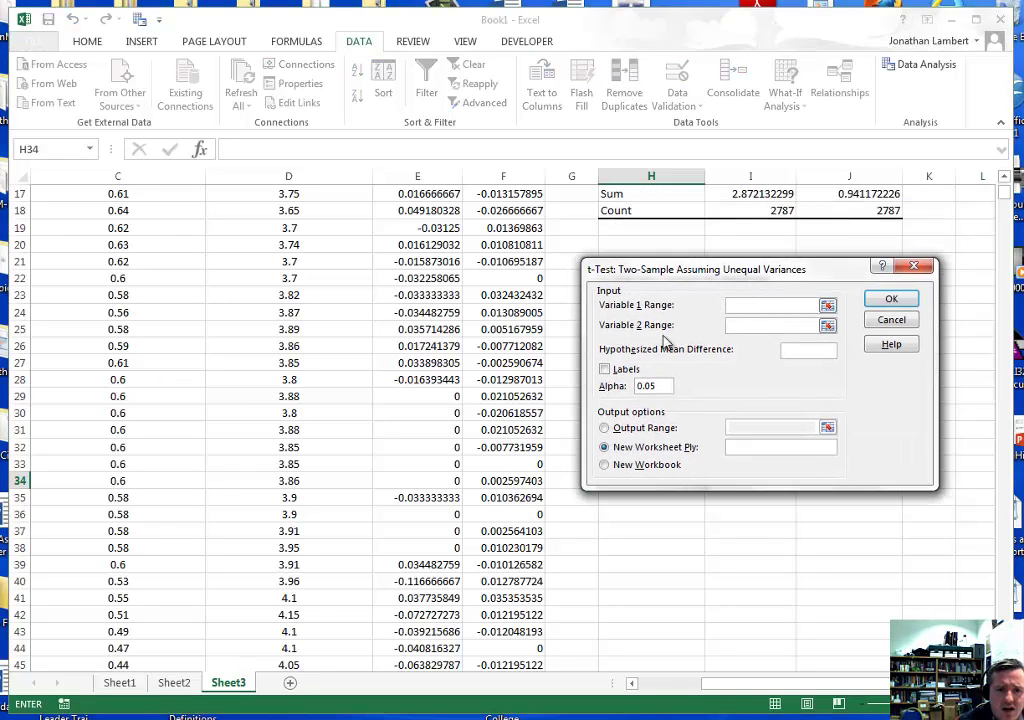
pyautogui.scroll(5, 365, 290)
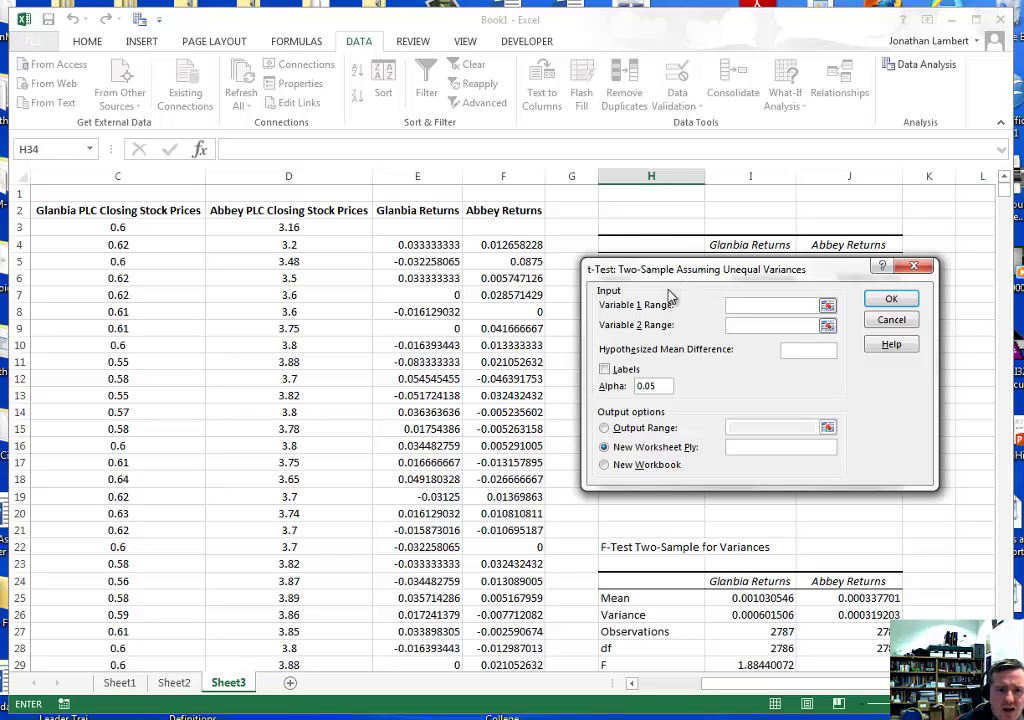
pyautogui.moveTo(677, 283); pyautogui.dragTo(686, 313)
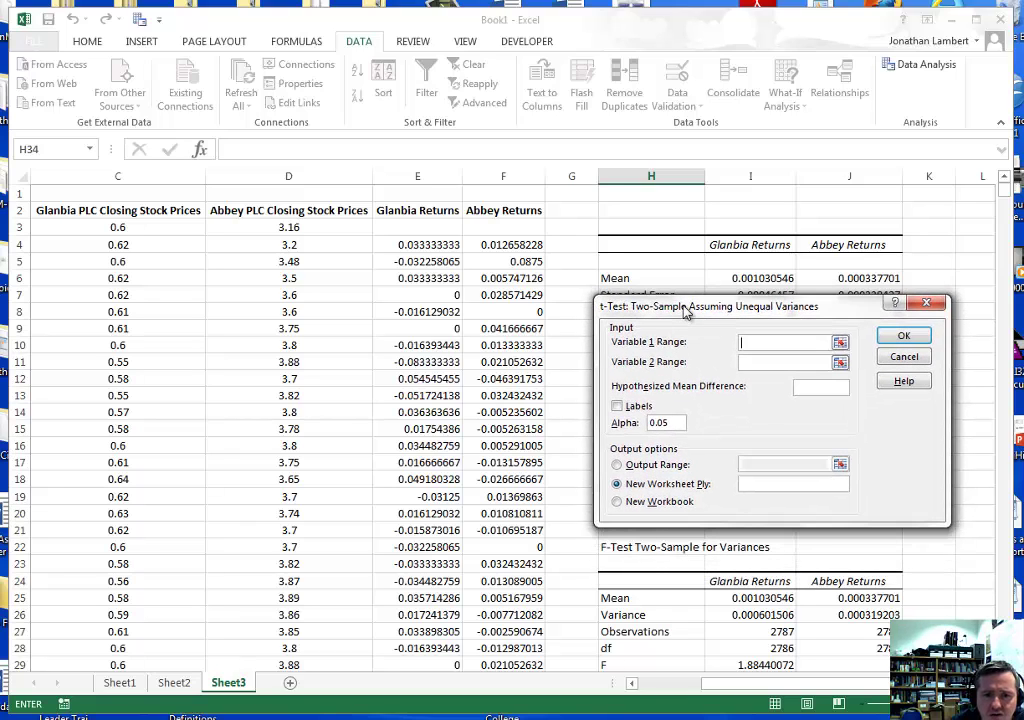
pyautogui.click(420, 211)
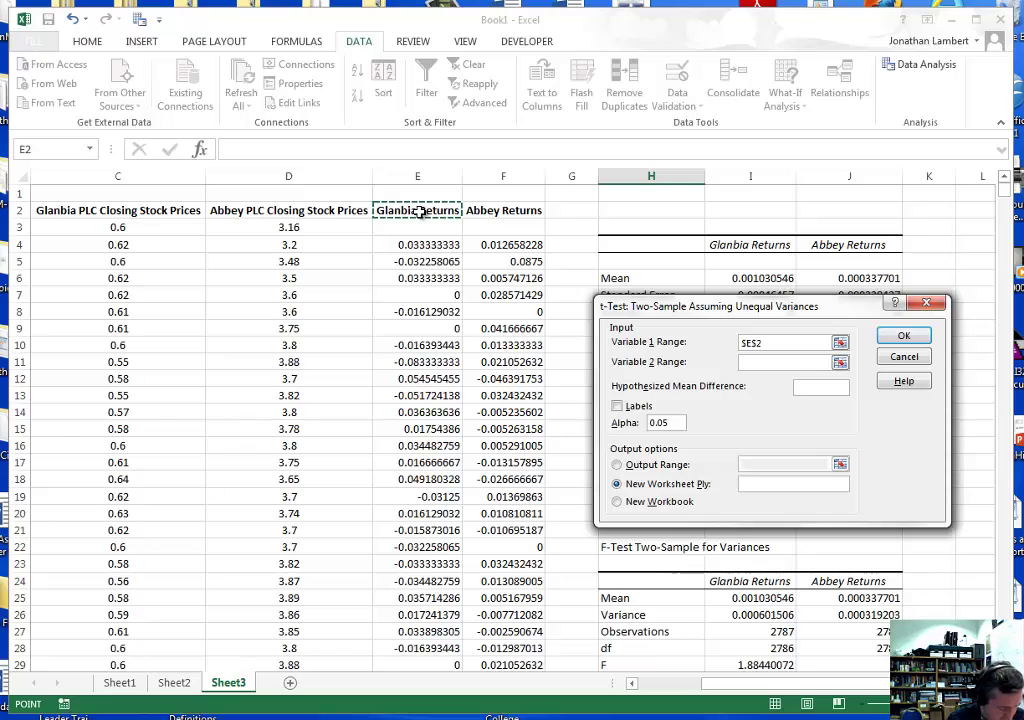
pyautogui.hotkey('ctrl', 'shift', 'Down')
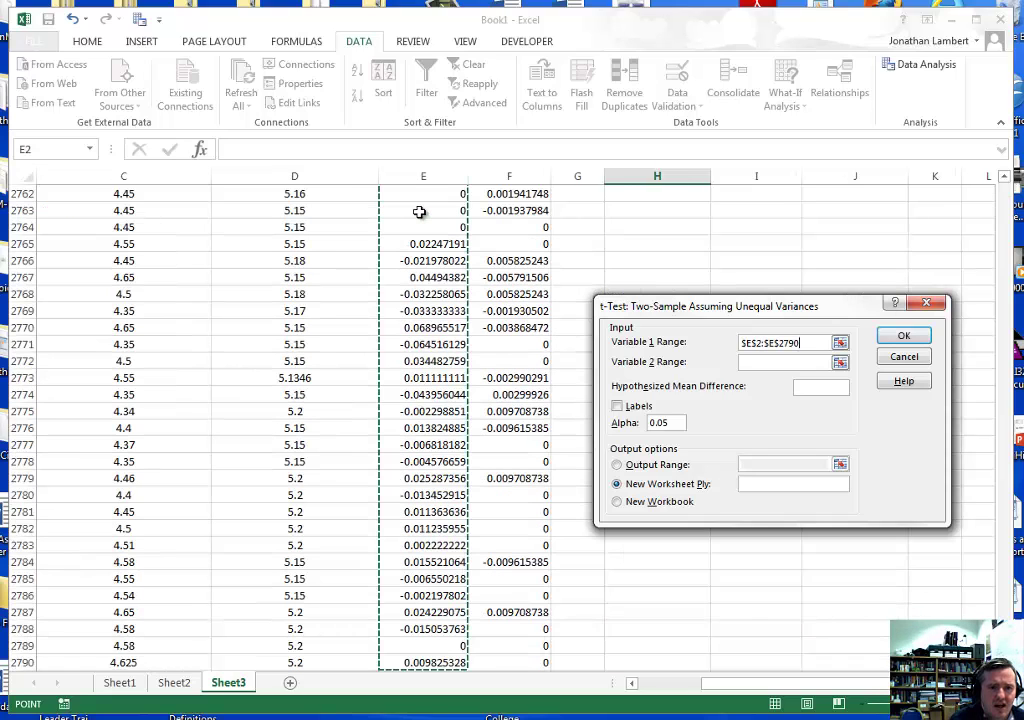
# Set the t-test's Variable 2 range to the Abbey Returns column including its header, F2:F2790.
pyautogui.click(747, 361)
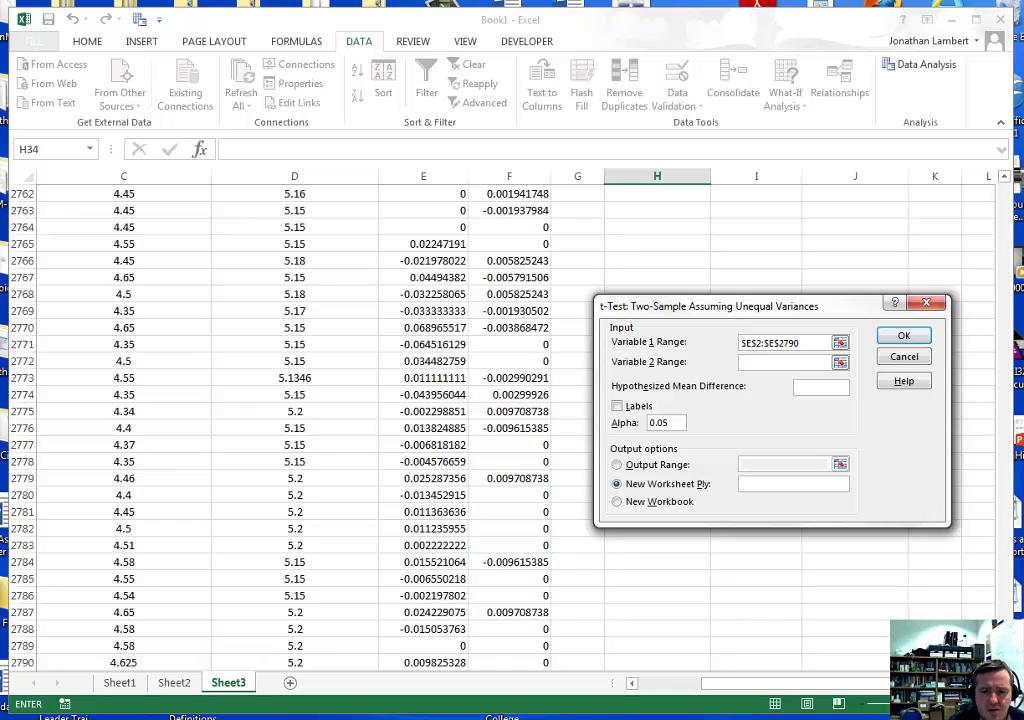
pyautogui.scroll(20, 578, 205)
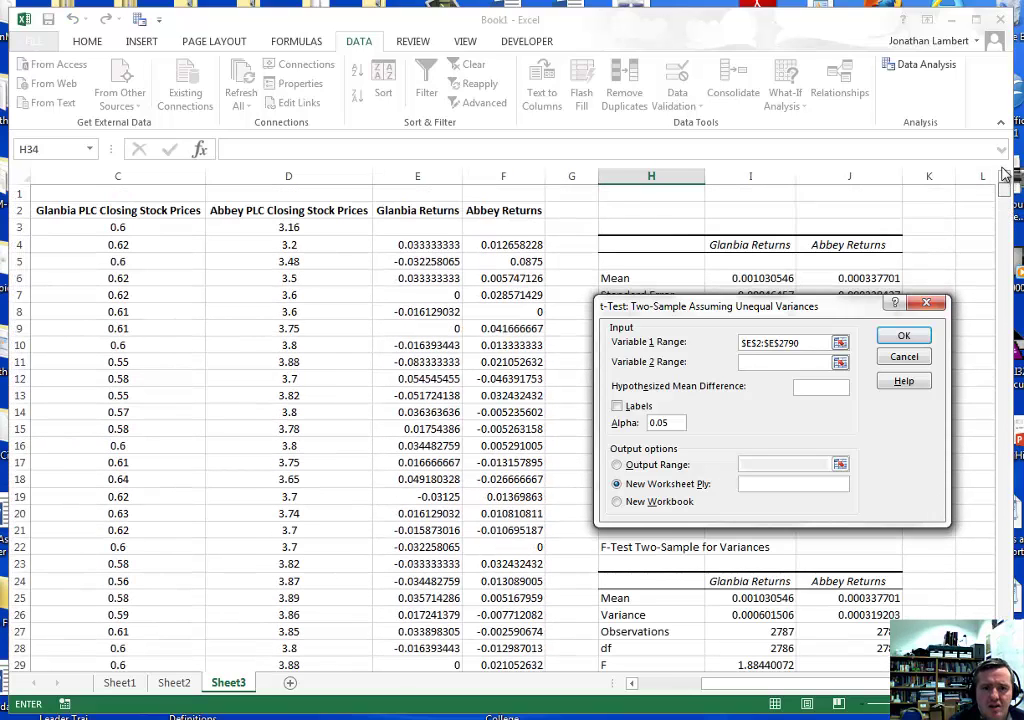
pyautogui.click(538, 210)
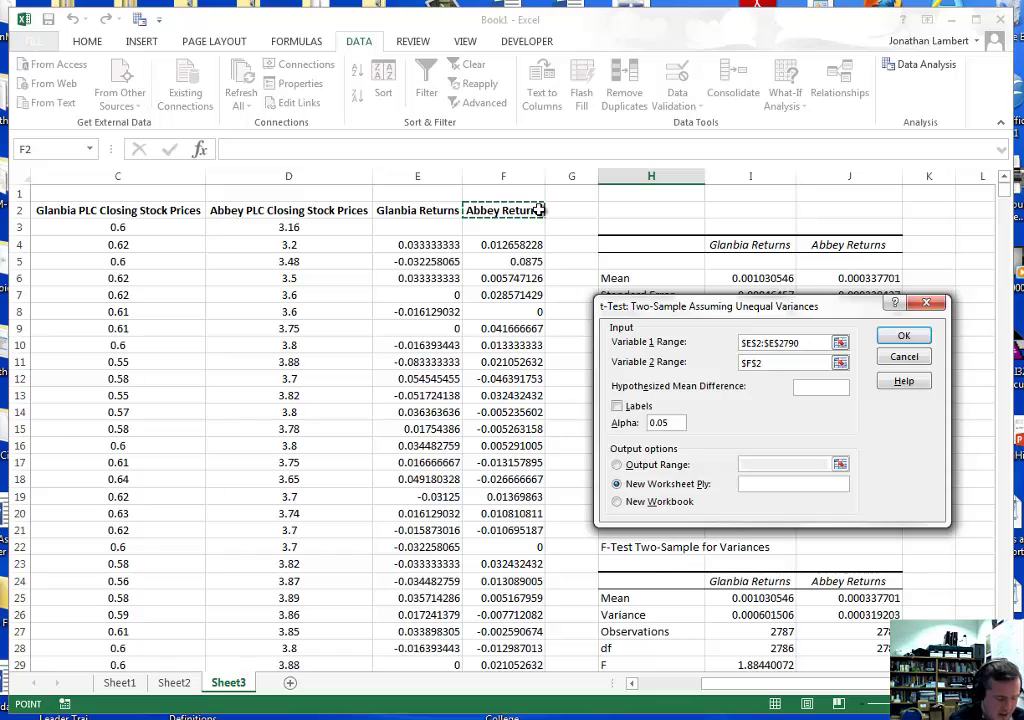
pyautogui.hotkey('ctrl', 'shift', 'Down')
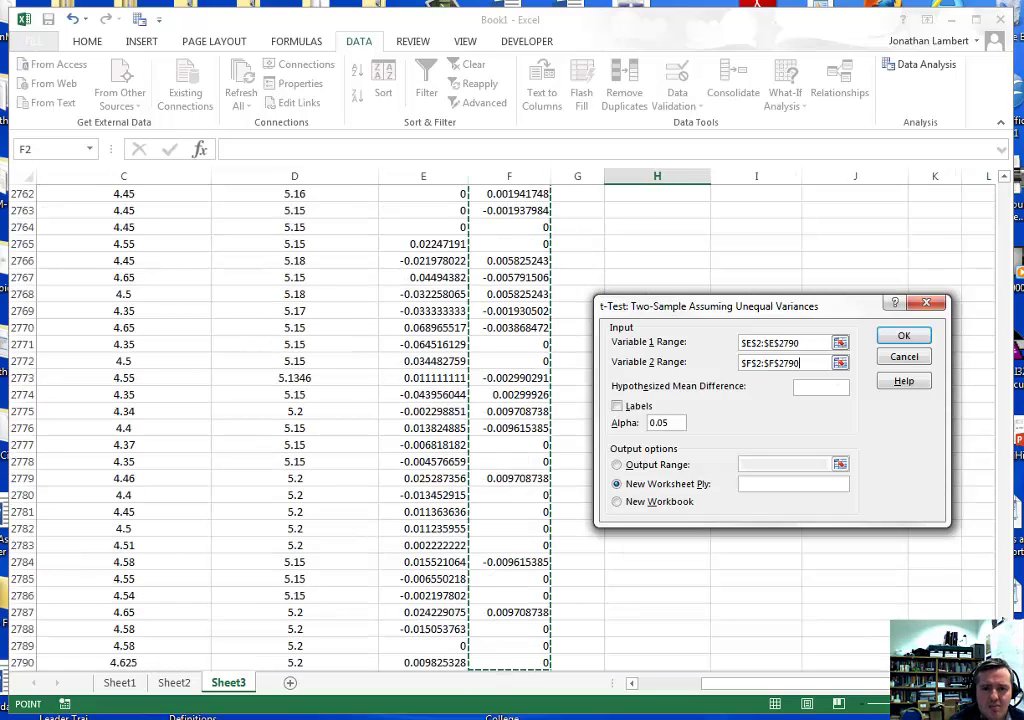
# Set the hypothesized mean difference to 0 and mark the t-test ranges as including labels.
pyautogui.moveTo(1003, 420); pyautogui.dragTo(999, 160)
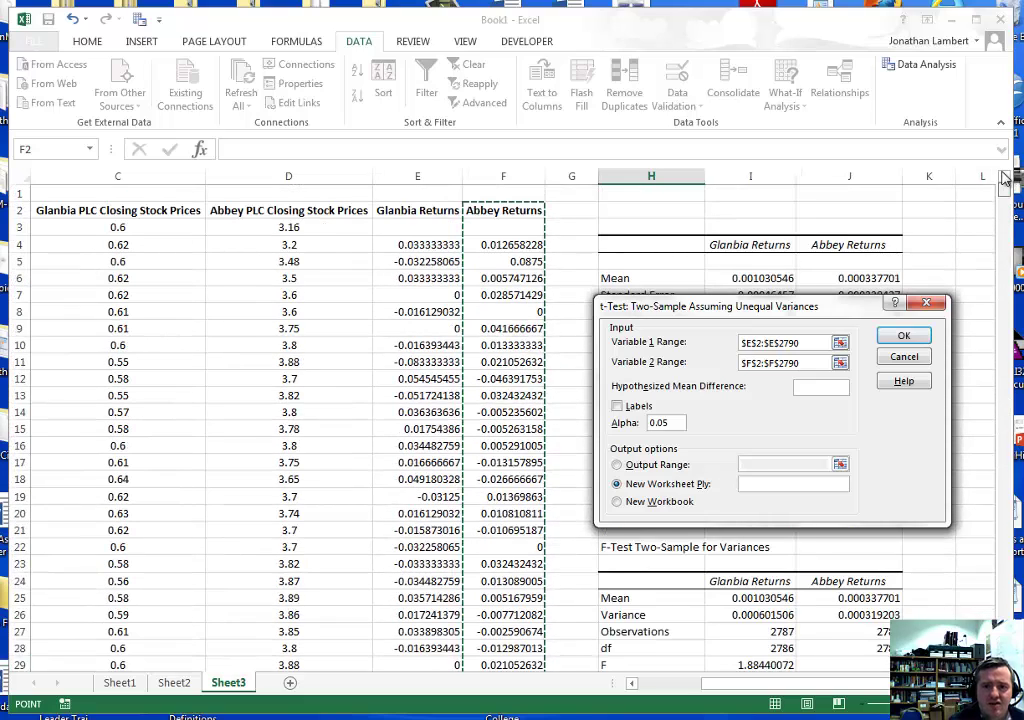
pyautogui.click(827, 387)
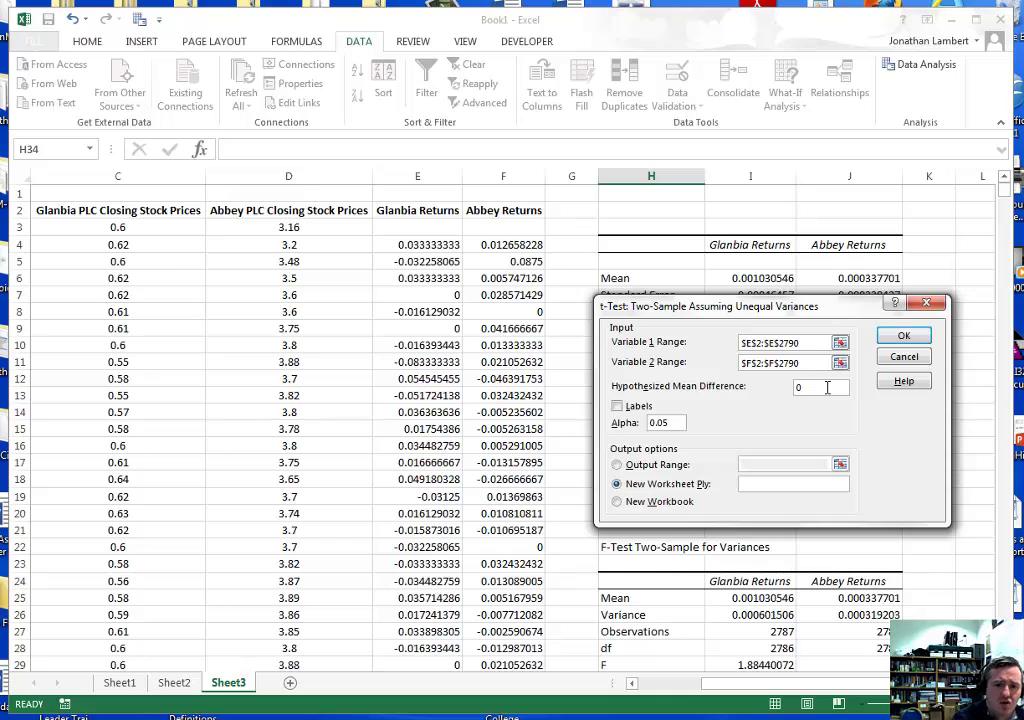
pyautogui.click(618, 407)
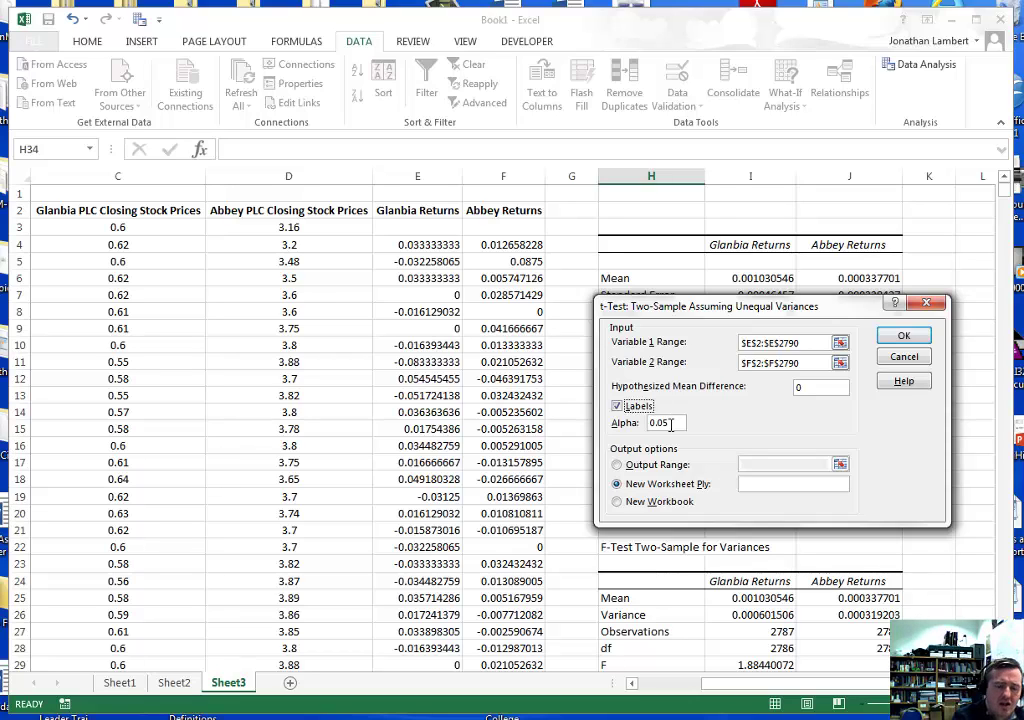
# Direct the t-test output to cell H35 on the current sheet and run the test.
pyautogui.click(617, 464)
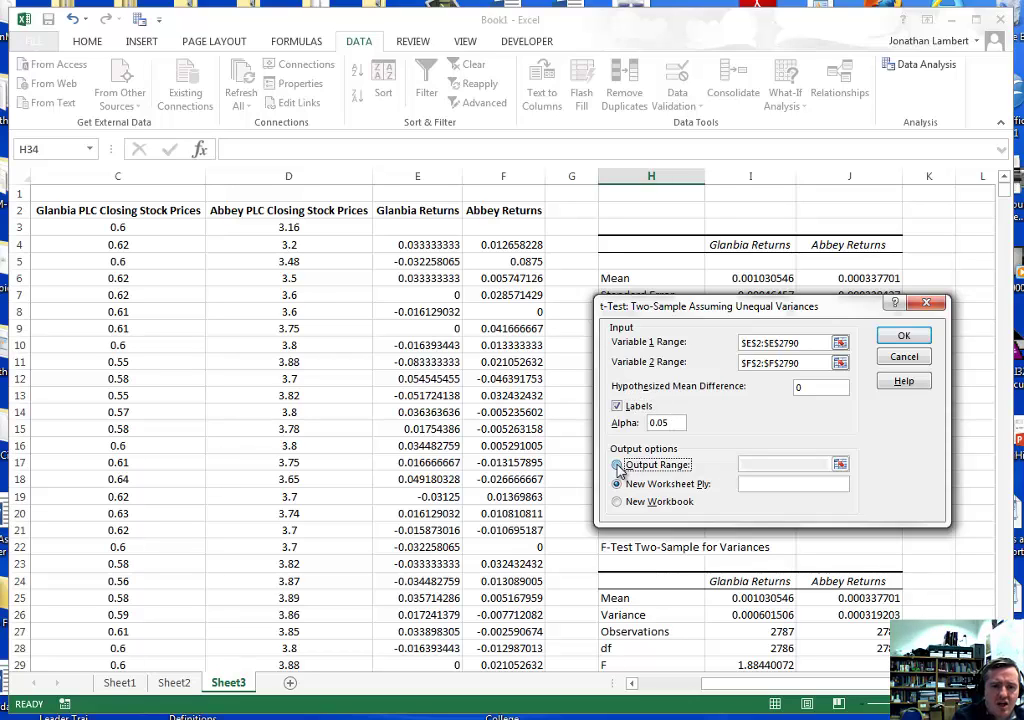
pyautogui.press('Escape')
pyautogui.click(732, 479)
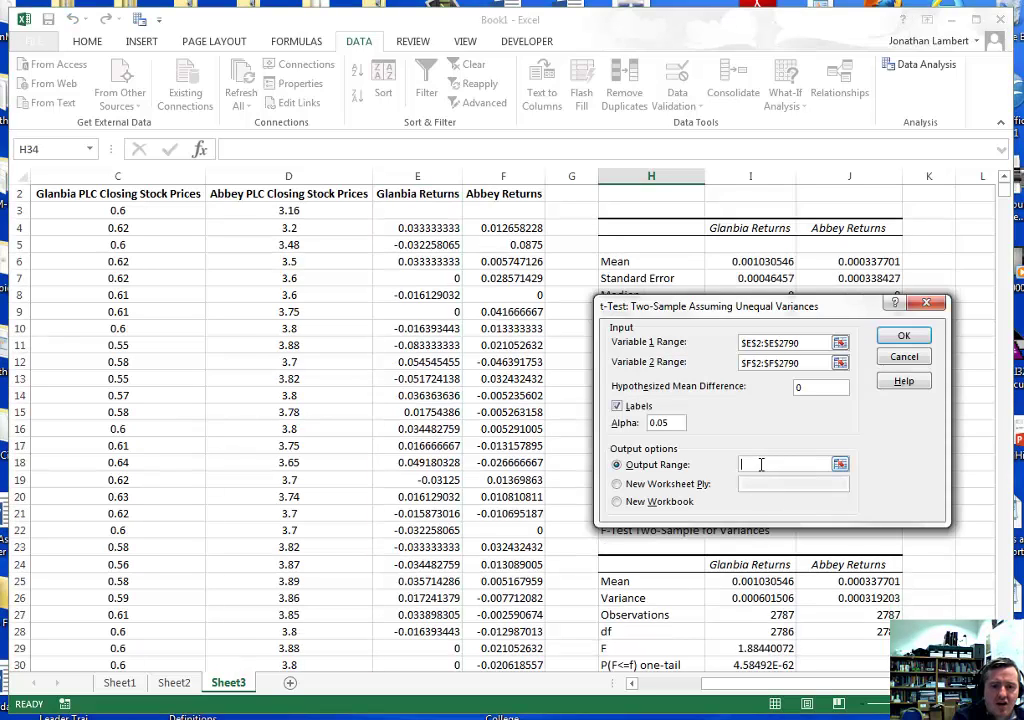
pyautogui.scroll(-4, 795, 607)
pyautogui.scroll(2, 790, 640)
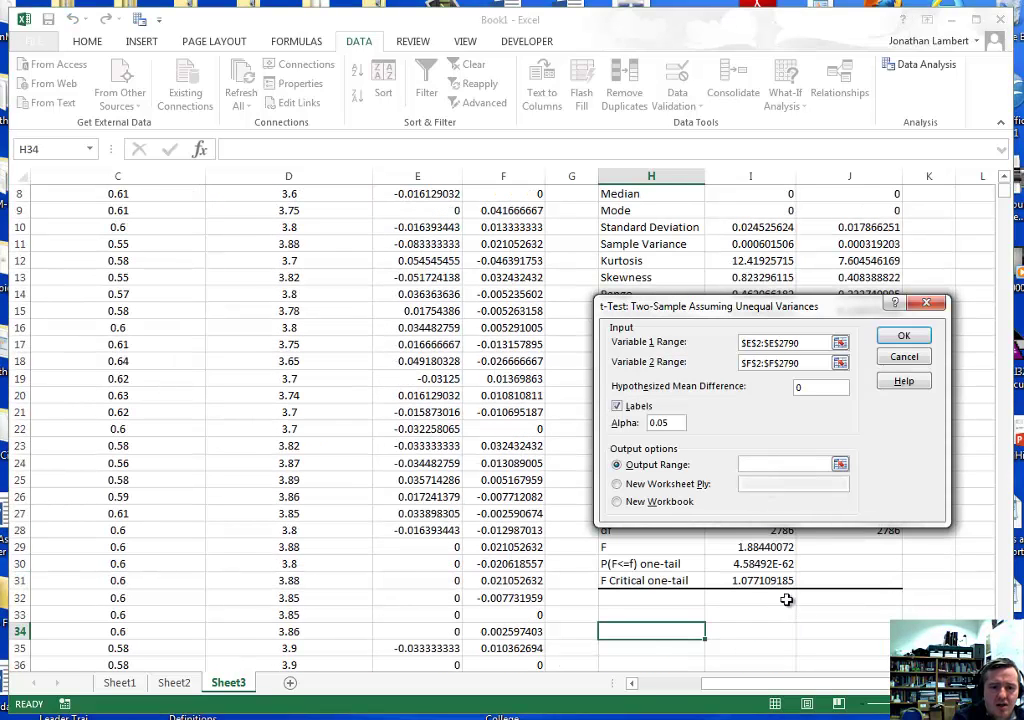
pyautogui.click(655, 650)
pyautogui.click(903, 335)
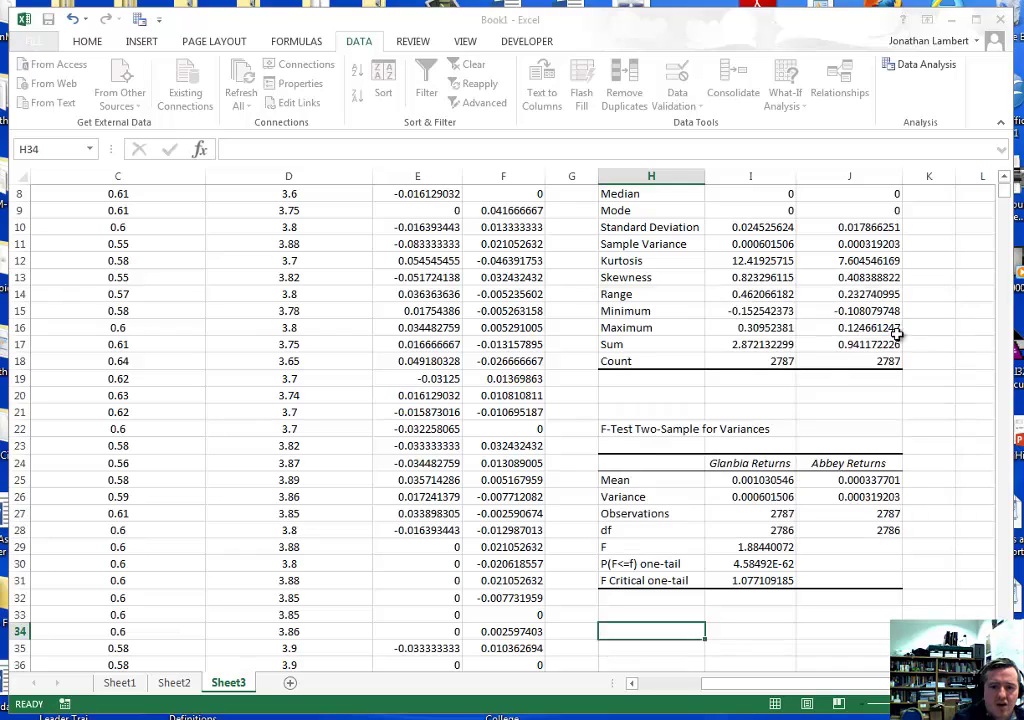
pyautogui.scroll(-6, 848, 500)
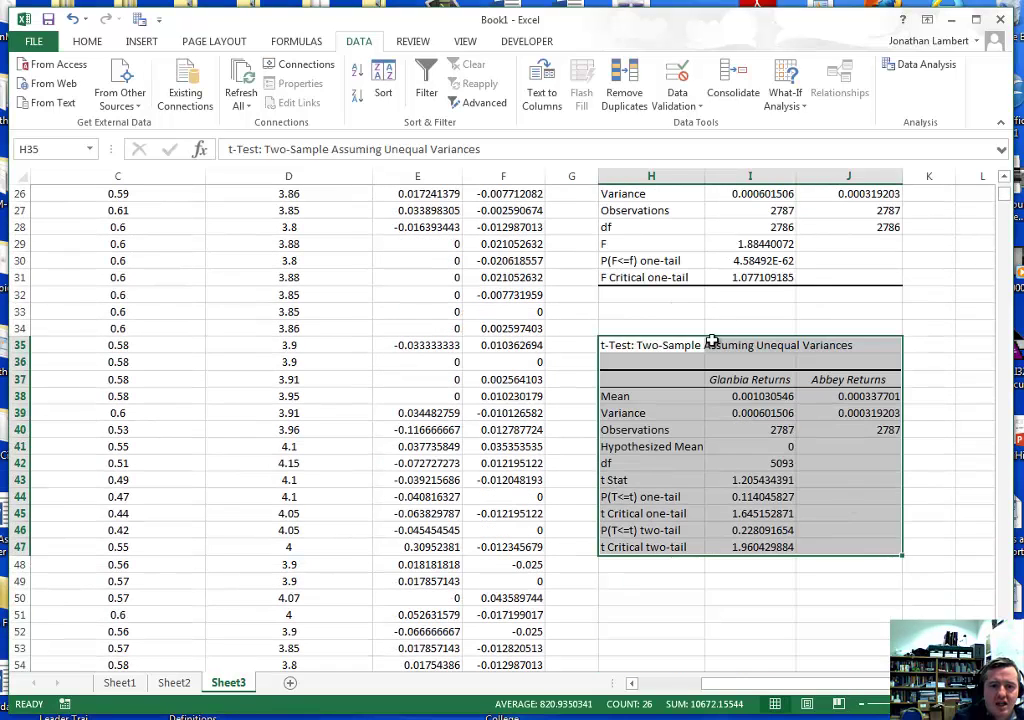
# Compare the t statistic with the two-tail t critical value in the unequal-variances t-test results.
pyautogui.click(672, 345)
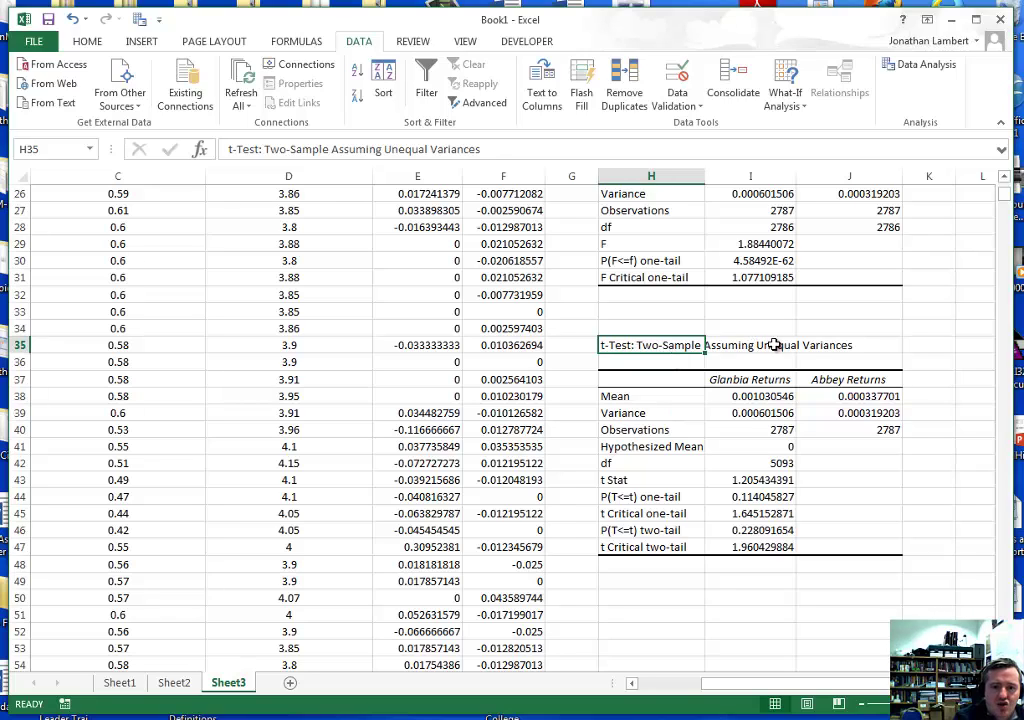
pyautogui.press('Right')
pyautogui.press('Right')
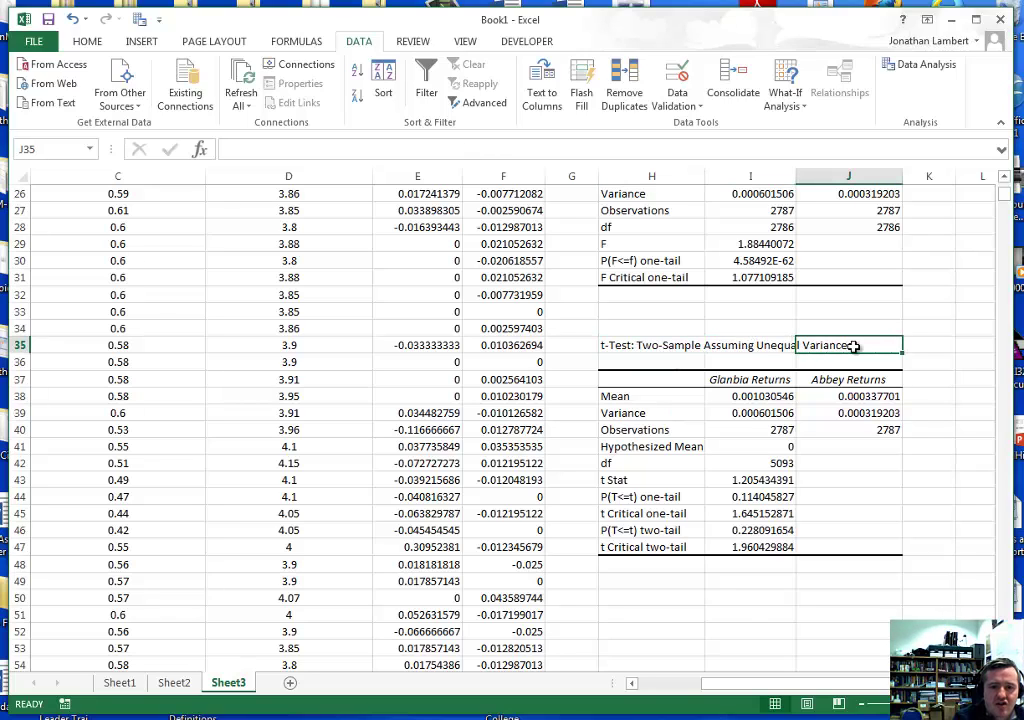
pyautogui.click(749, 480)
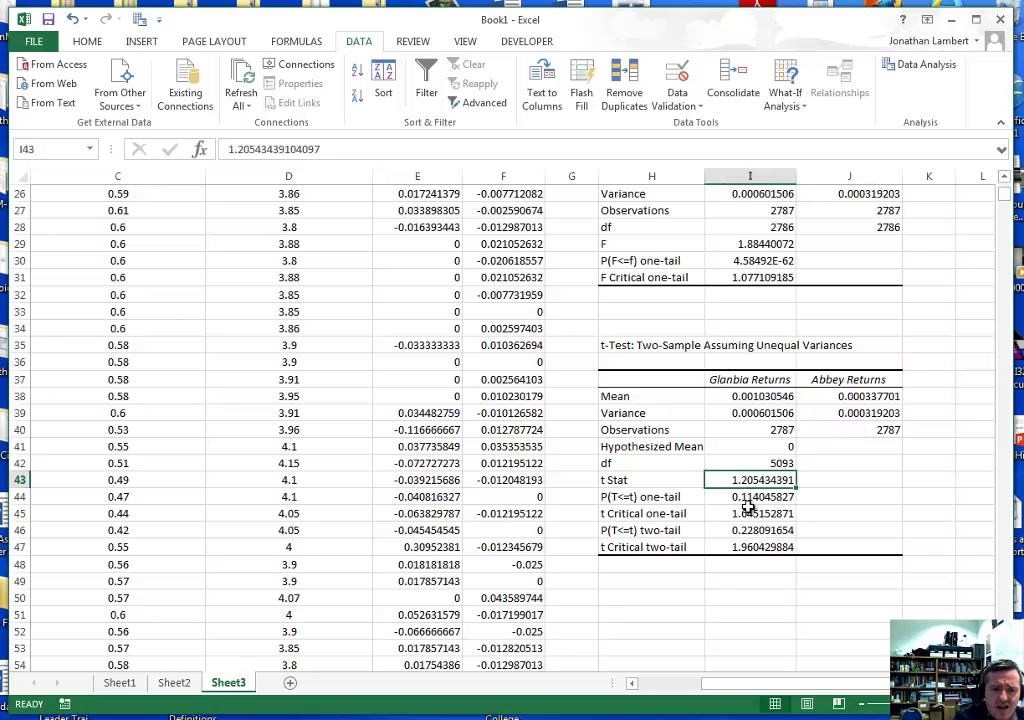
pyautogui.click(760, 547)
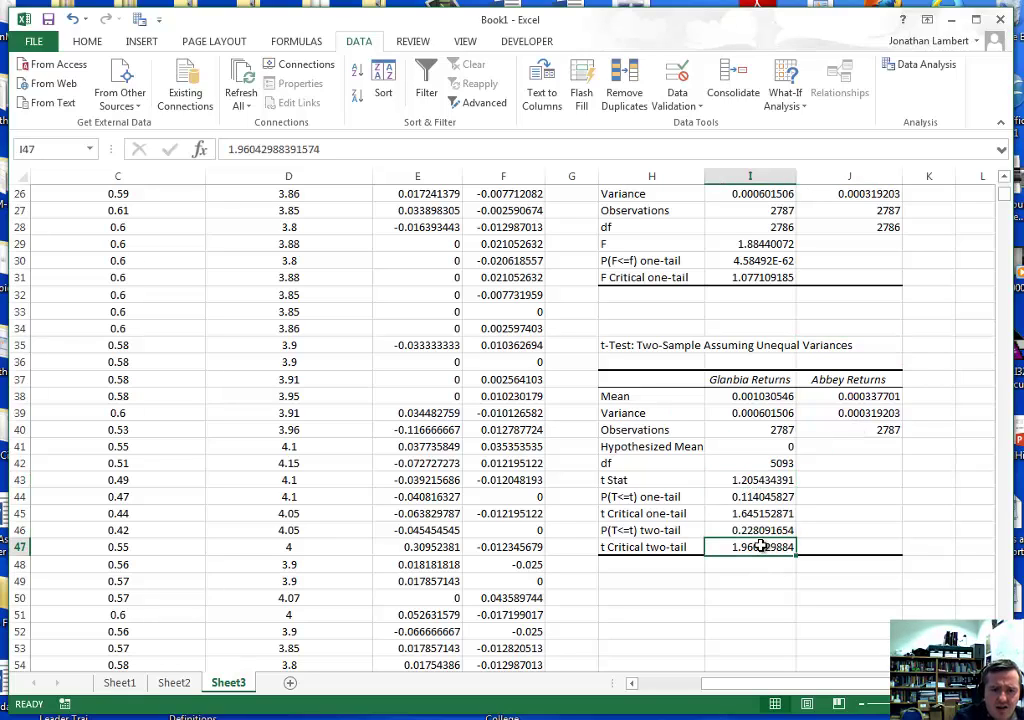
pyautogui.click(754, 480)
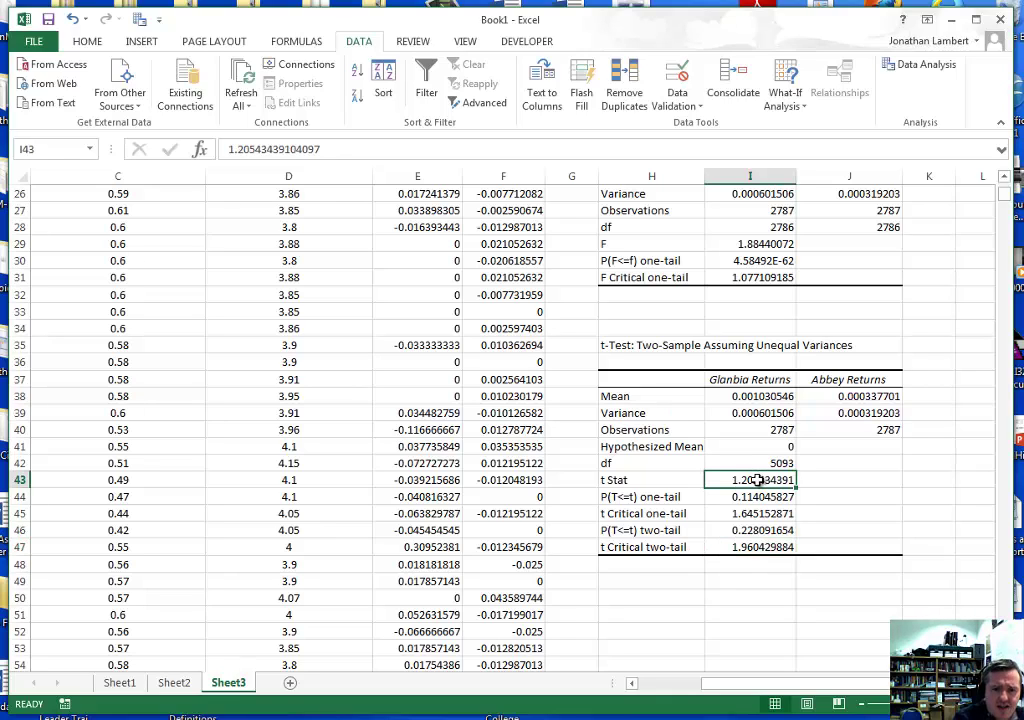
pyautogui.click(757, 547)
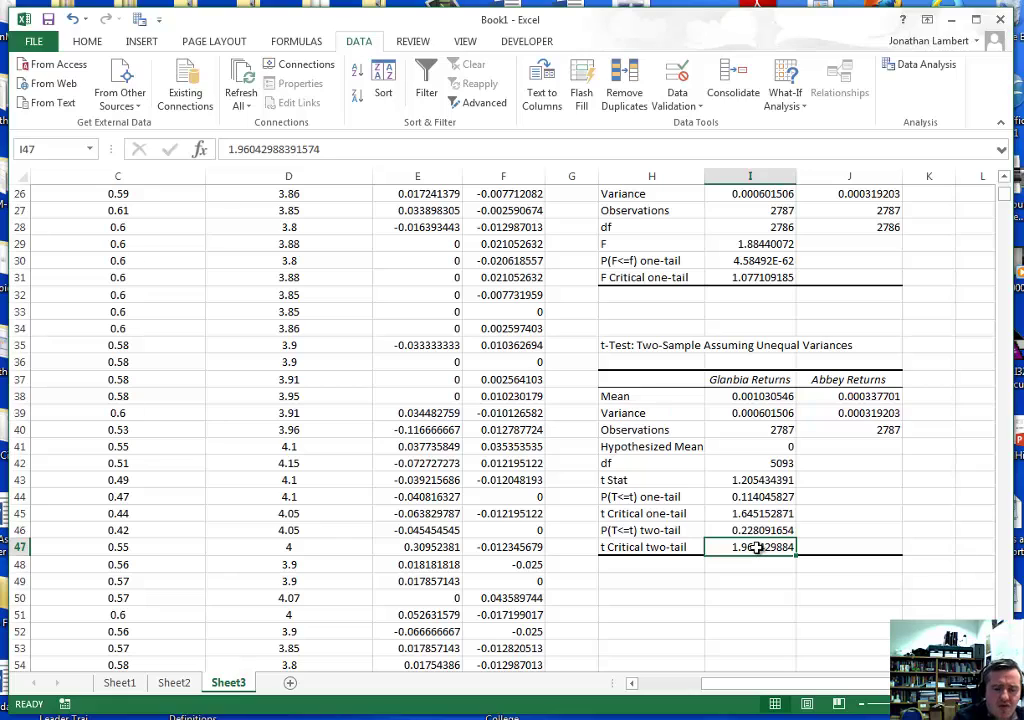
pyautogui.click(757, 480)
pyautogui.click(757, 547)
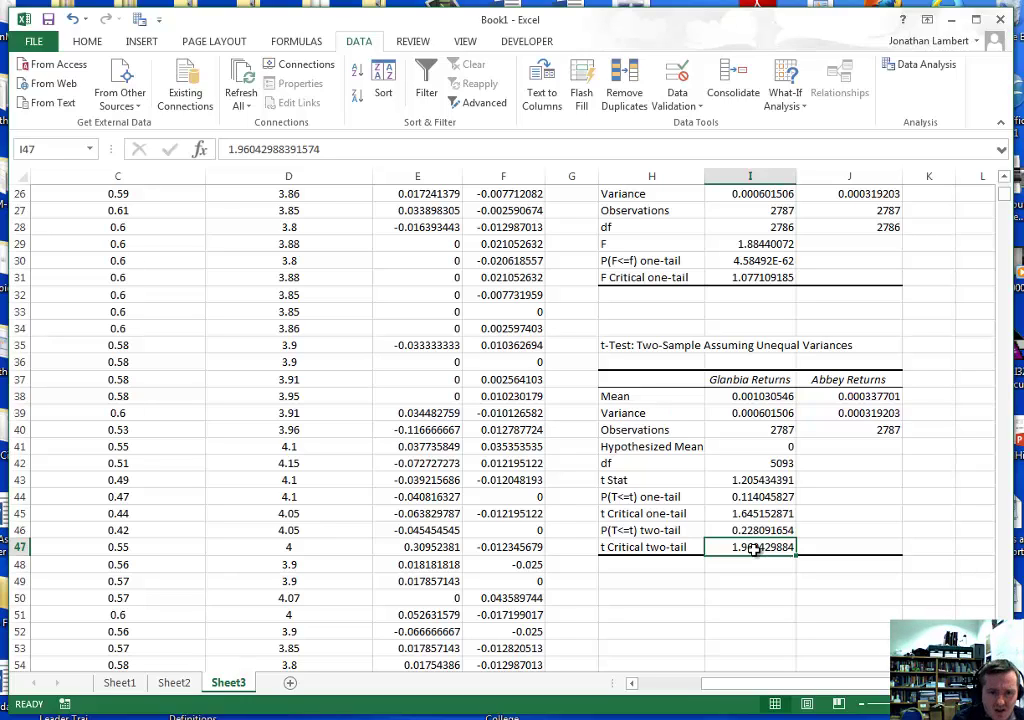
# Compare the mean of Glanbia Returns with the mean of Abbey Returns in the t-test results.
pyautogui.click(631, 347)
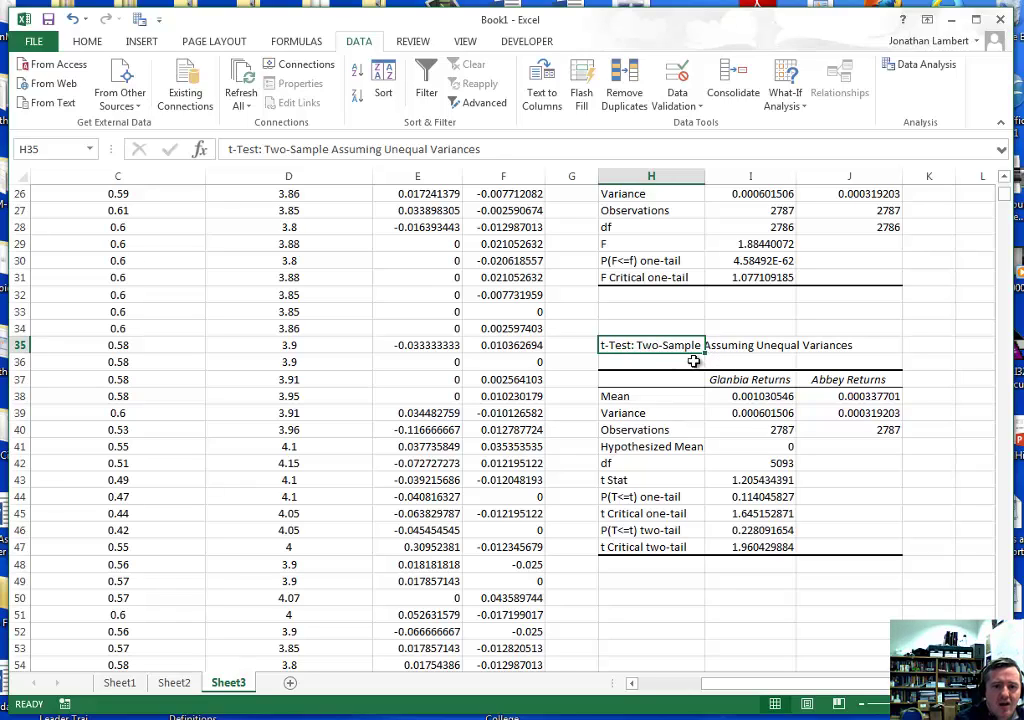
pyautogui.click(655, 396)
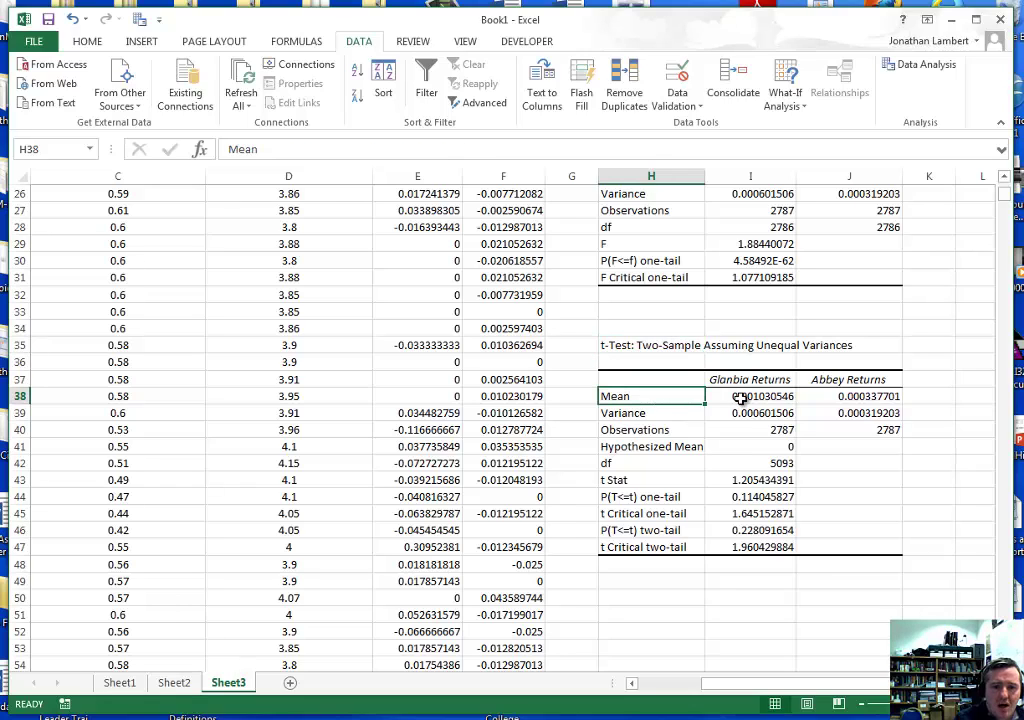
pyautogui.press('Right')
pyautogui.press('Right')
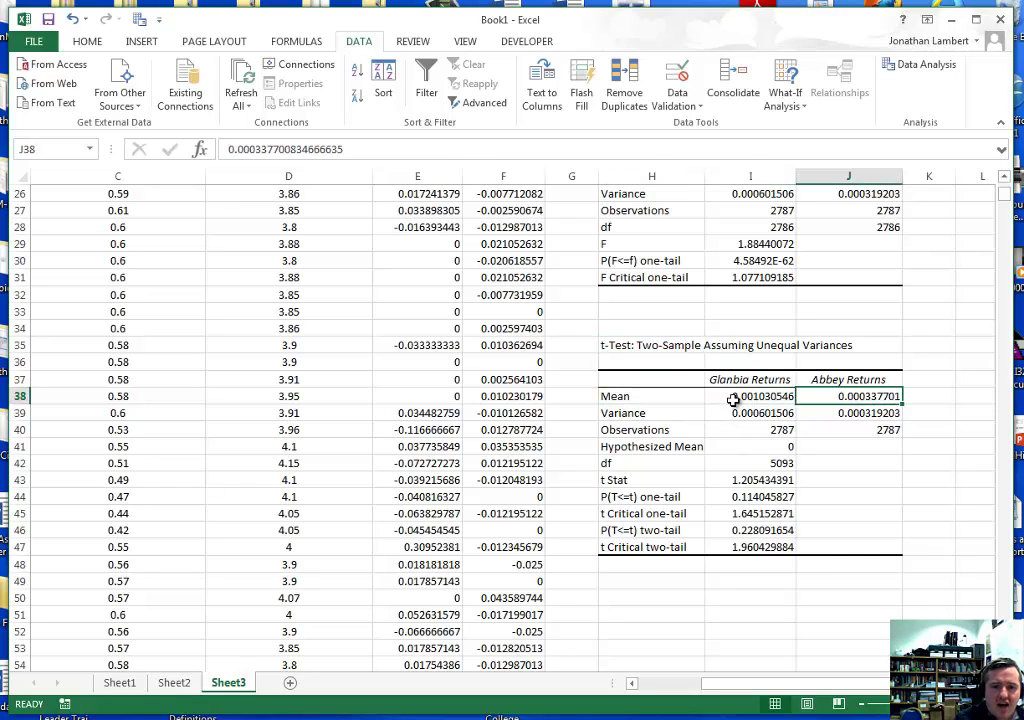
pyautogui.click(772, 398)
pyautogui.click(848, 398)
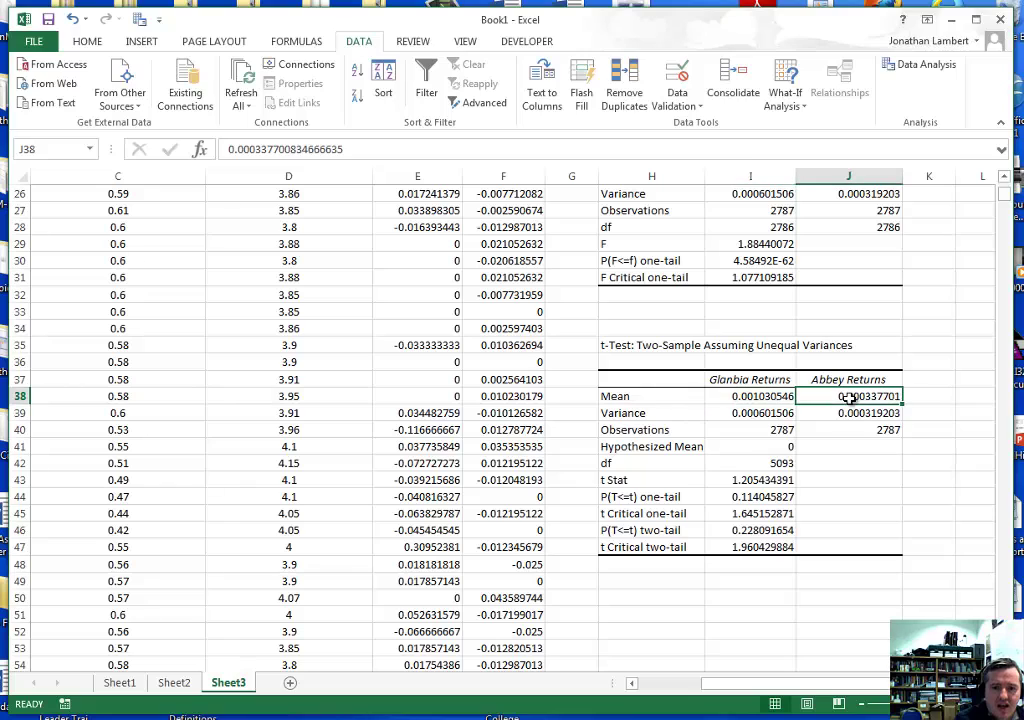
pyautogui.click(734, 398)
pyautogui.click(845, 398)
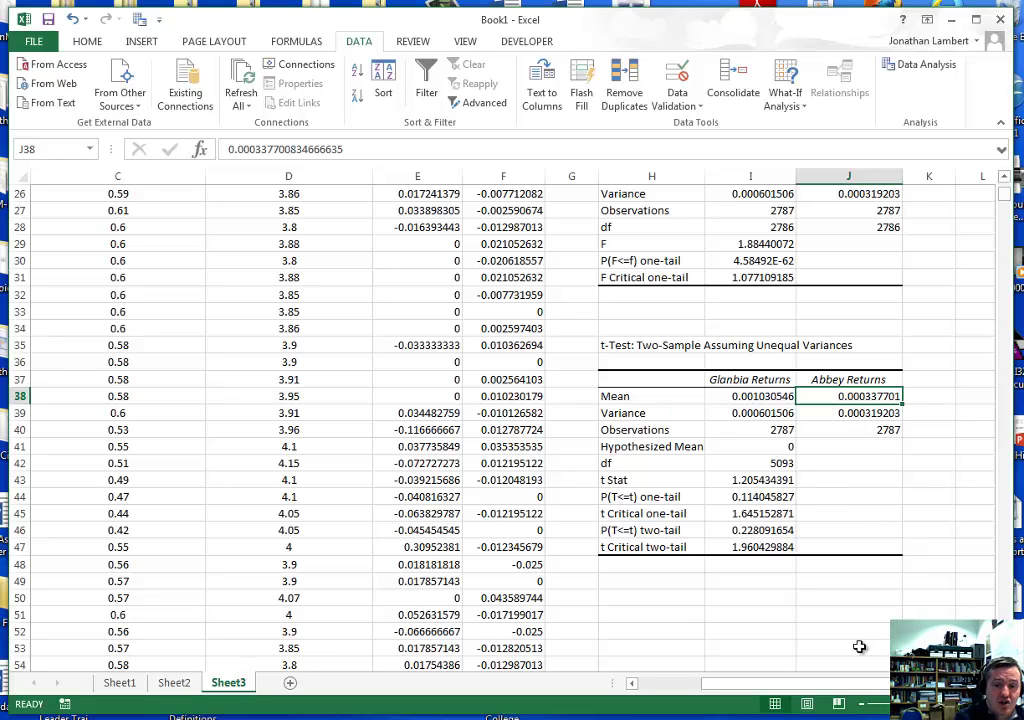
pyautogui.click(722, 611)
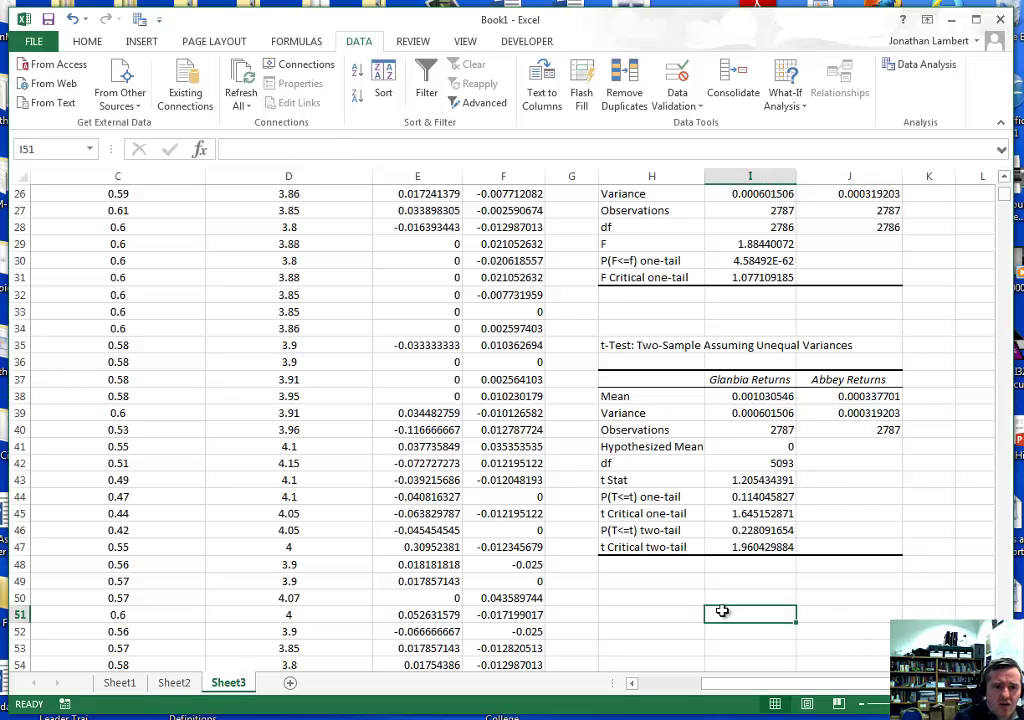
pyautogui.scroll(2, 722, 611)
pyautogui.scroll(-1, 722, 611)
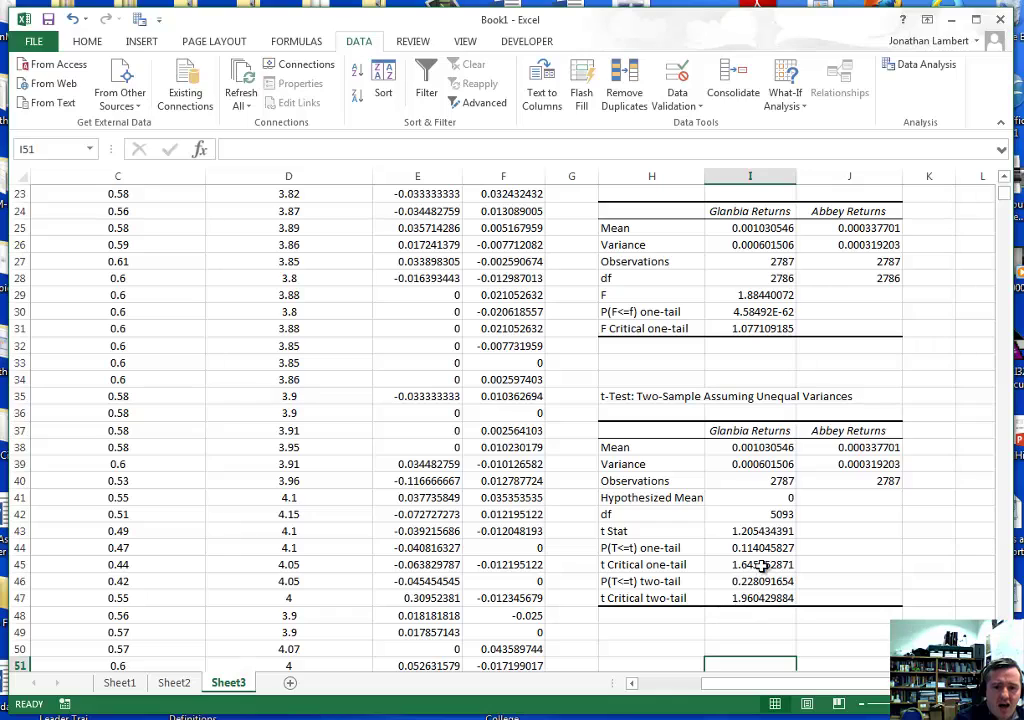